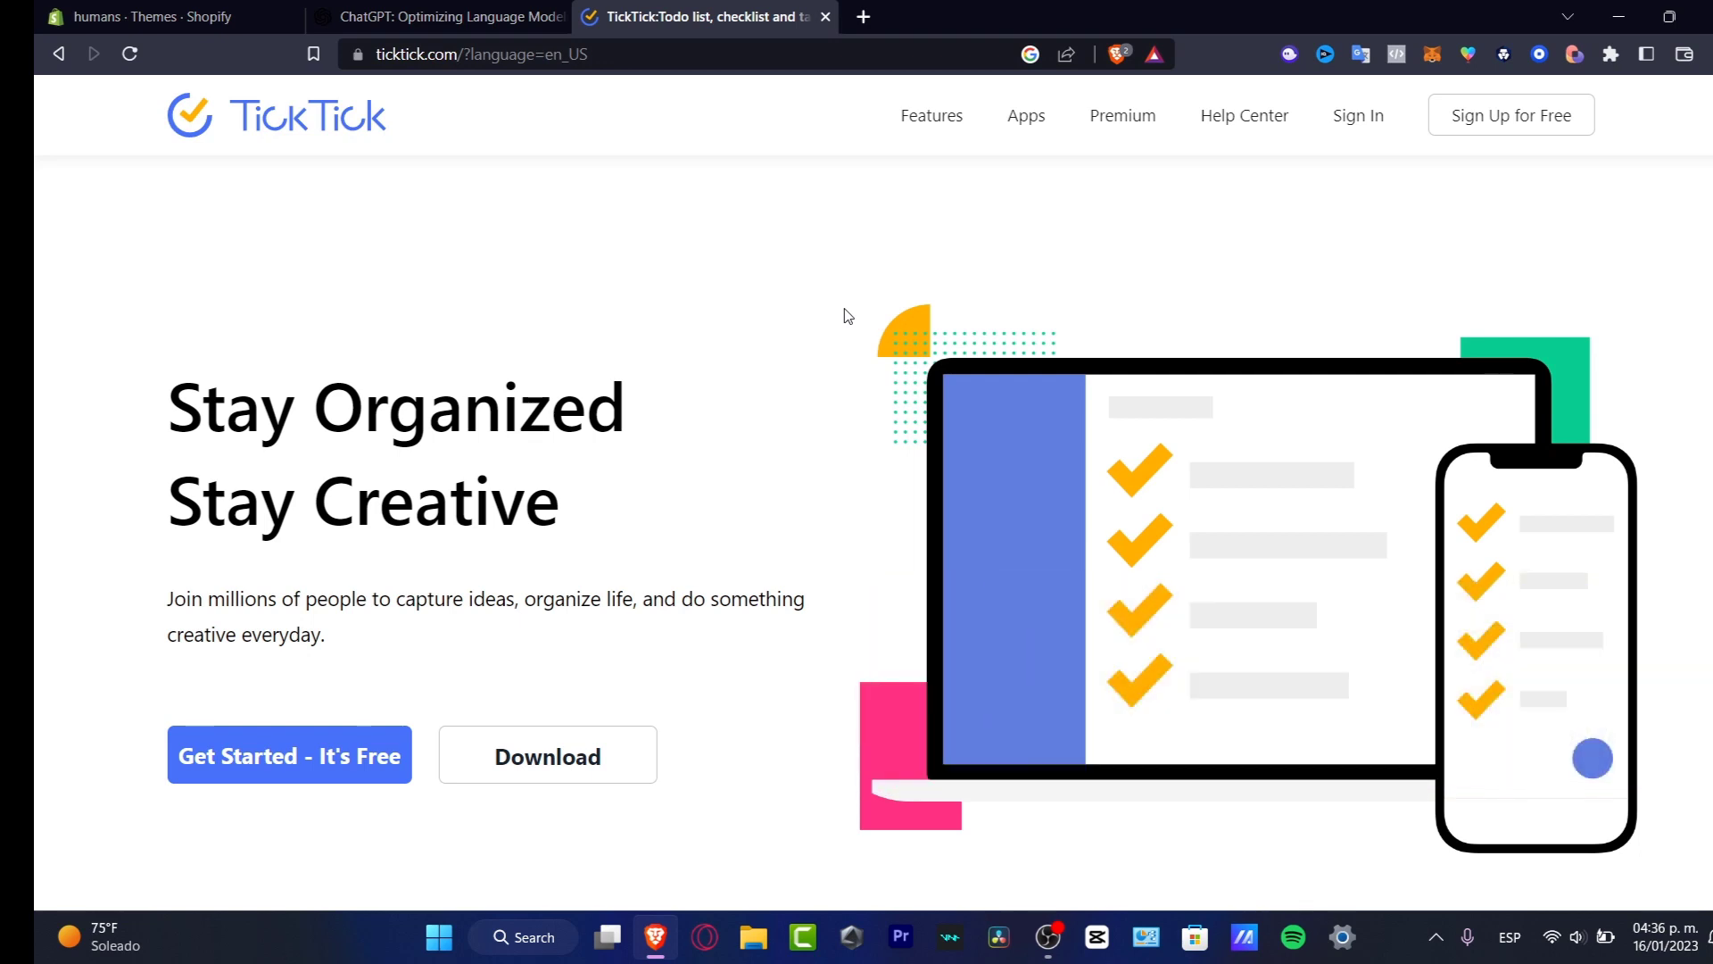
Step: Sign up for TickTick with a Google account and land in the new Inbox
{"action": "left_click", "coordinate": [1511, 115]}
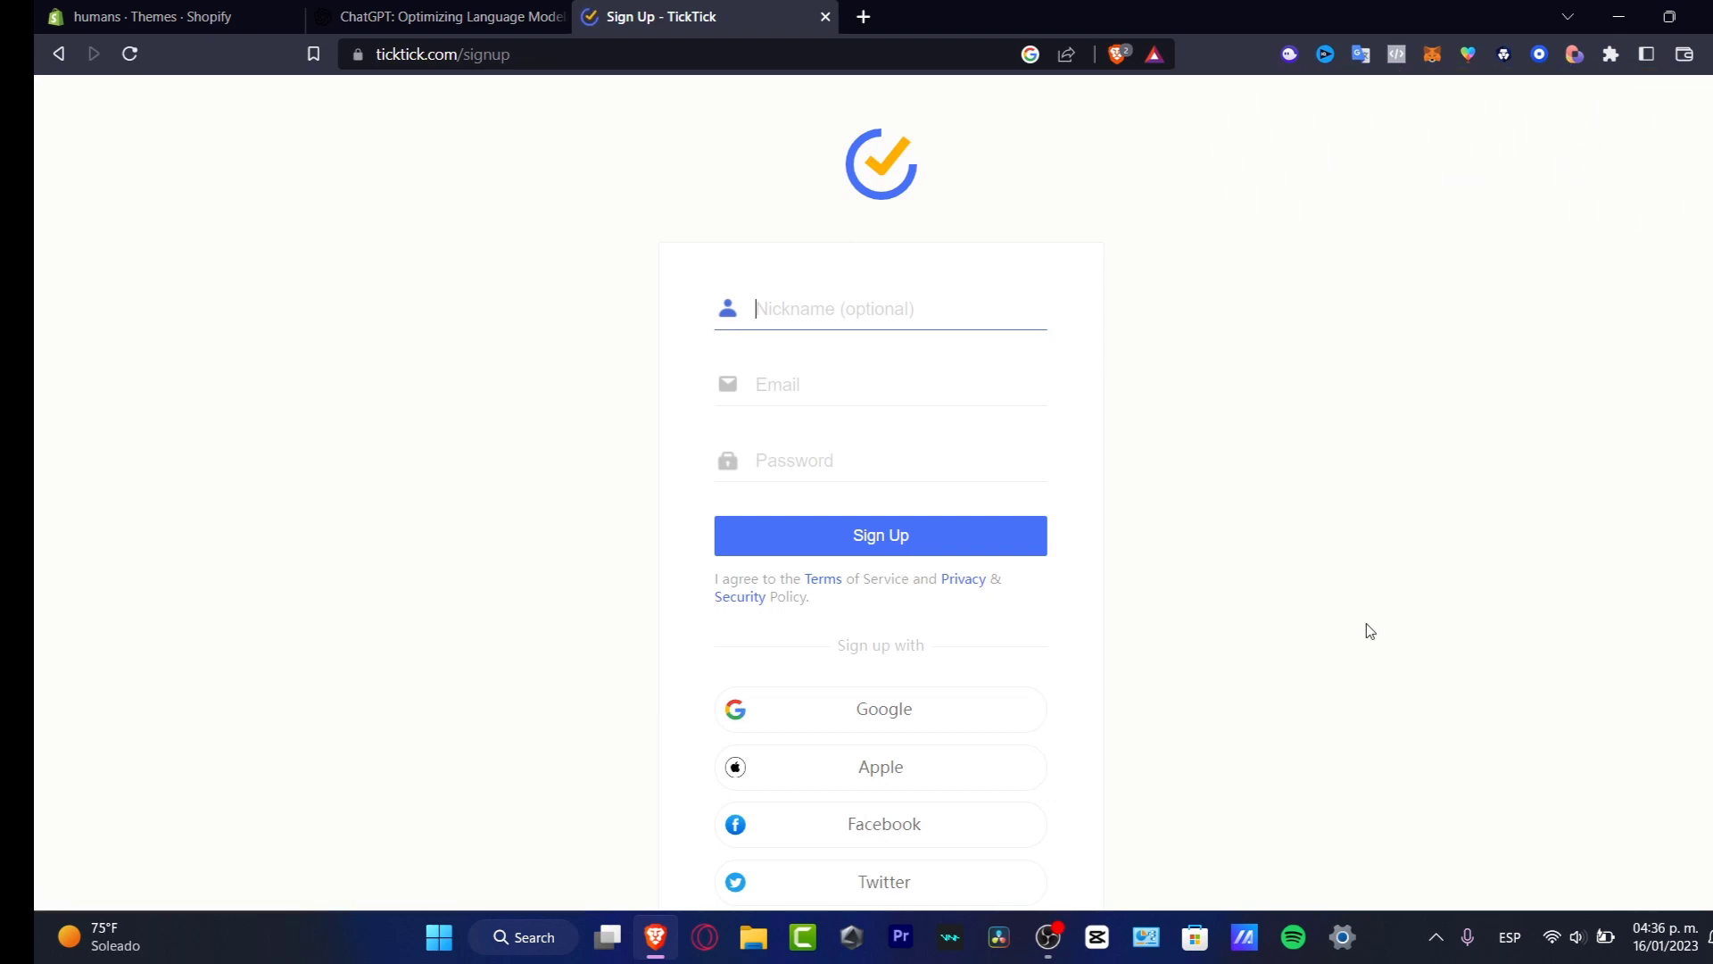
{"action": "left_click", "coordinate": [926, 712]}
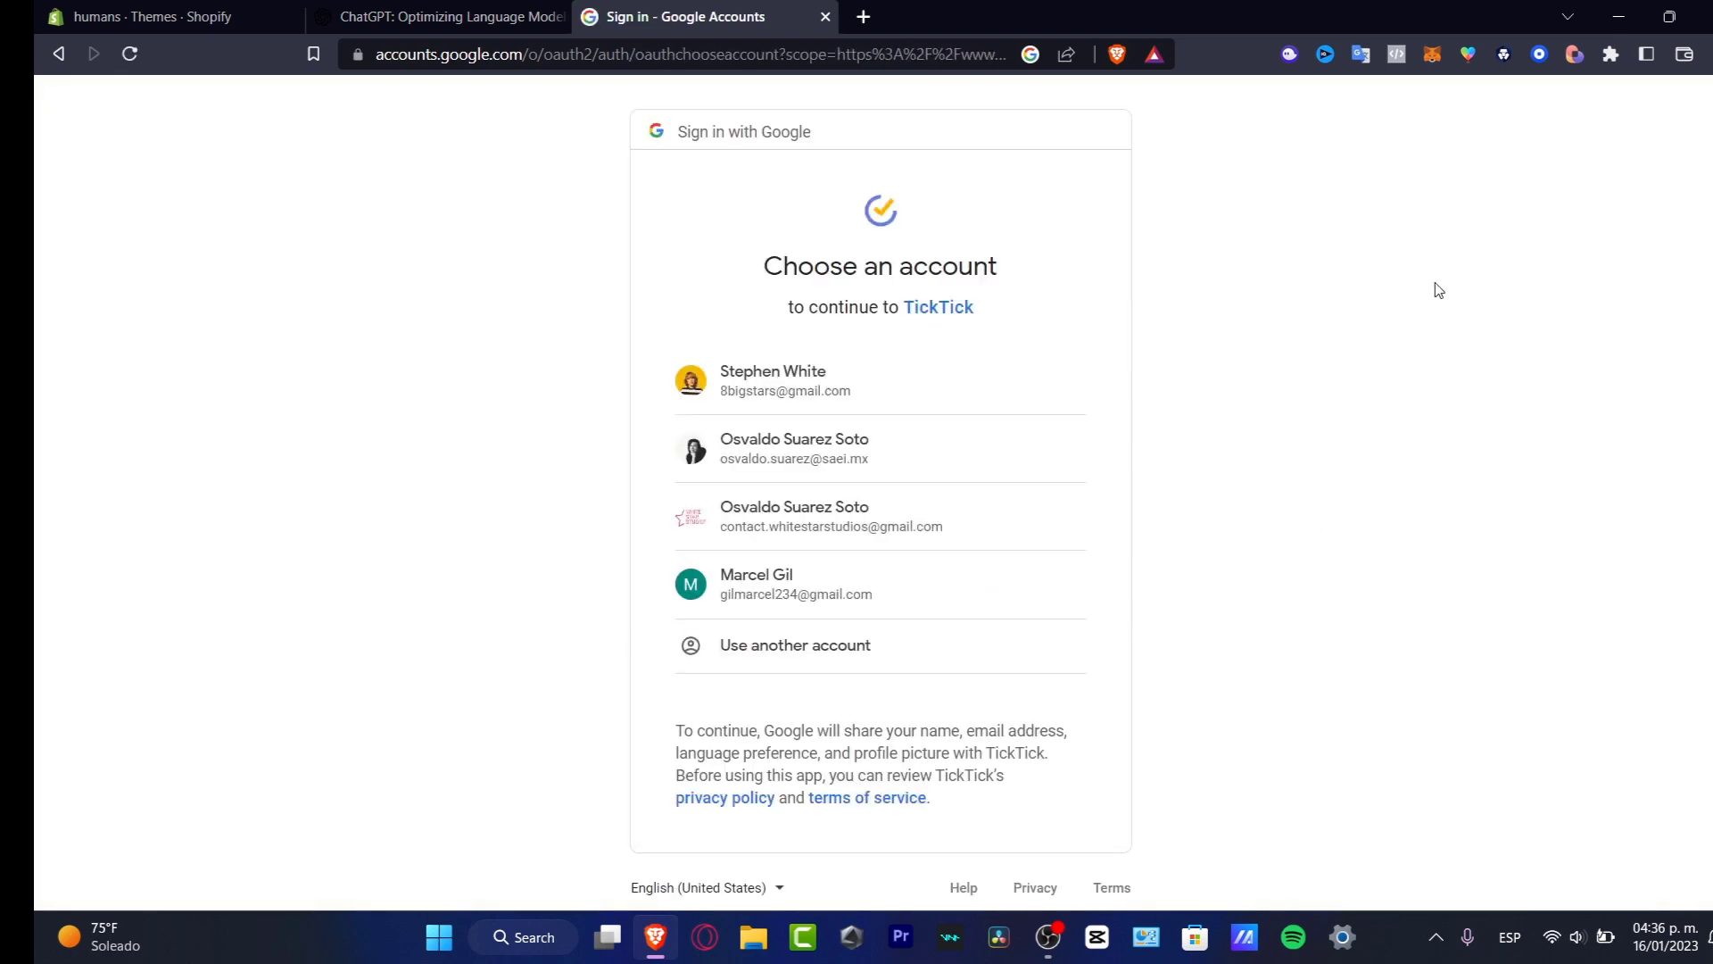
{"action": "left_click", "coordinate": [997, 407]}
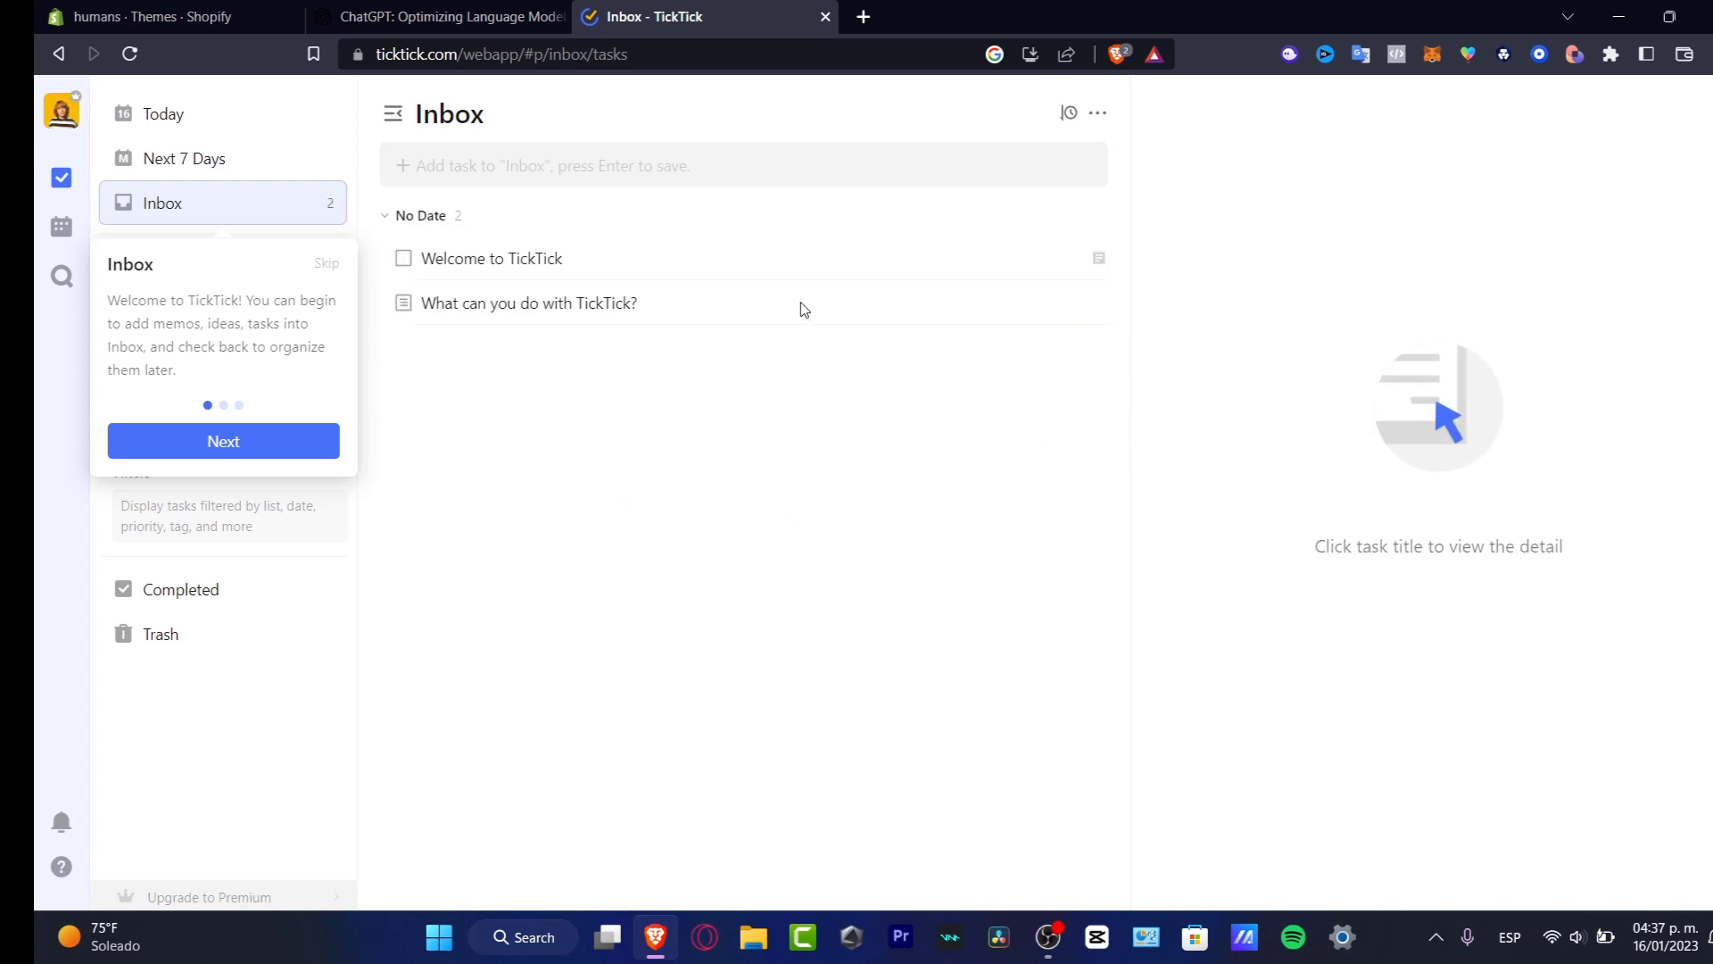
Step: Dismiss the Inbox tip, open the Welcome to TickTick task and mark it complete
{"action": "left_click", "coordinate": [327, 268]}
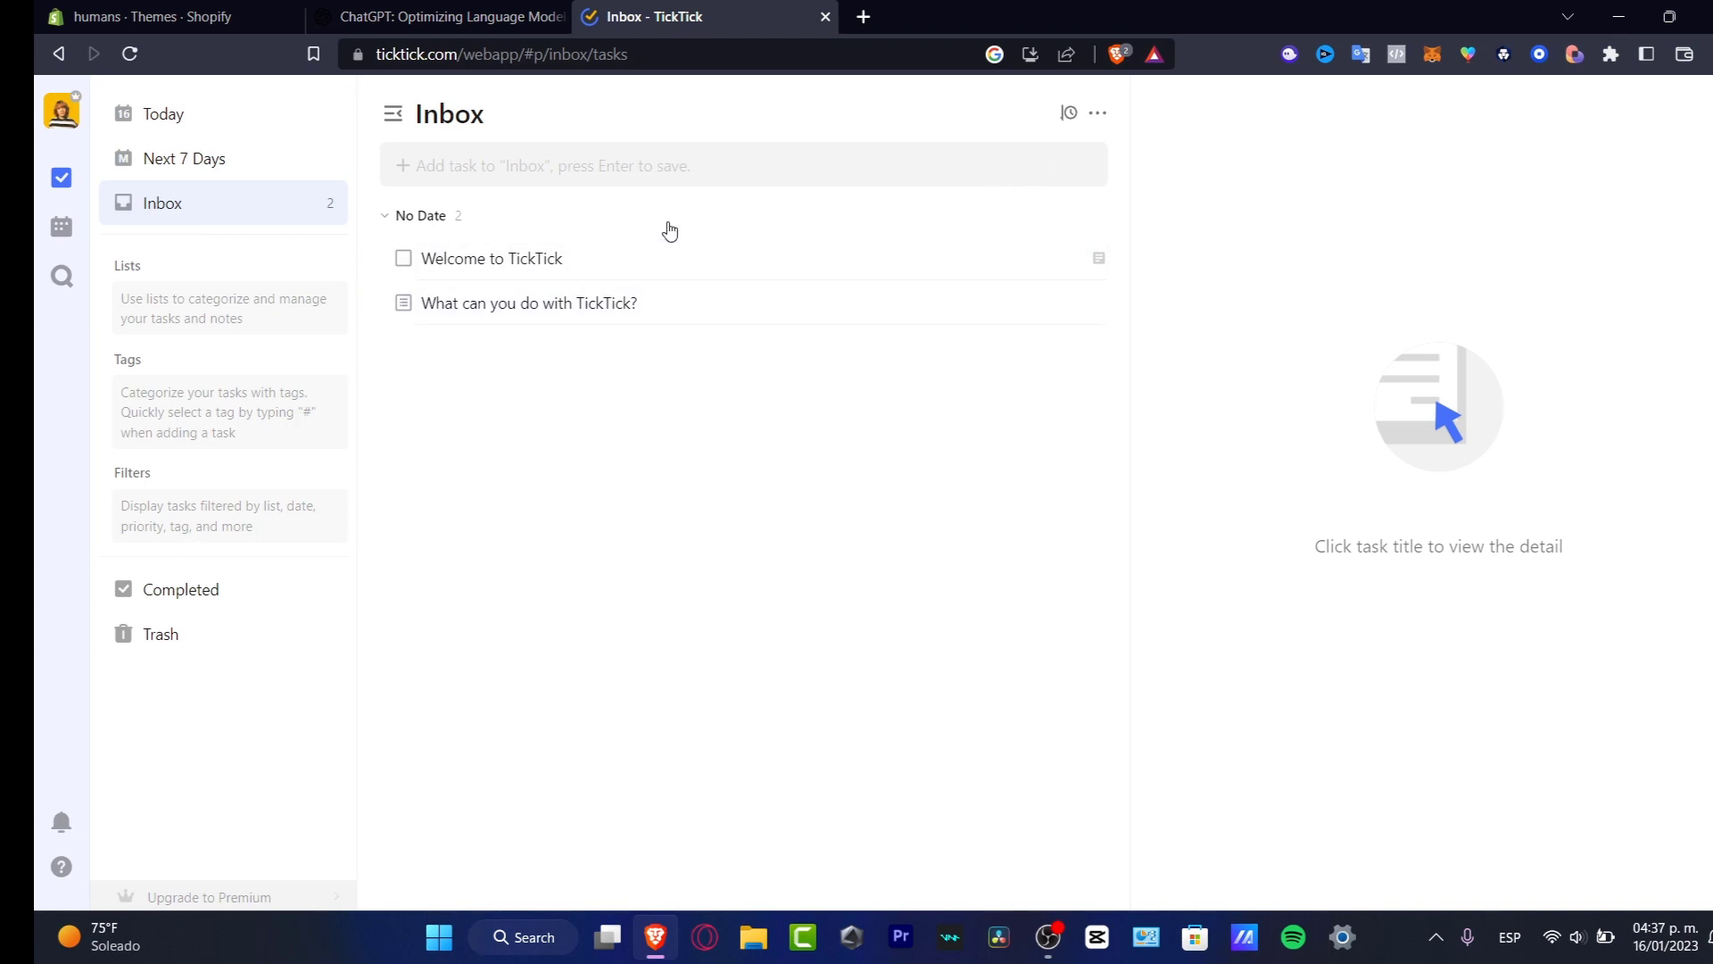
{"action": "left_click", "coordinate": [492, 257]}
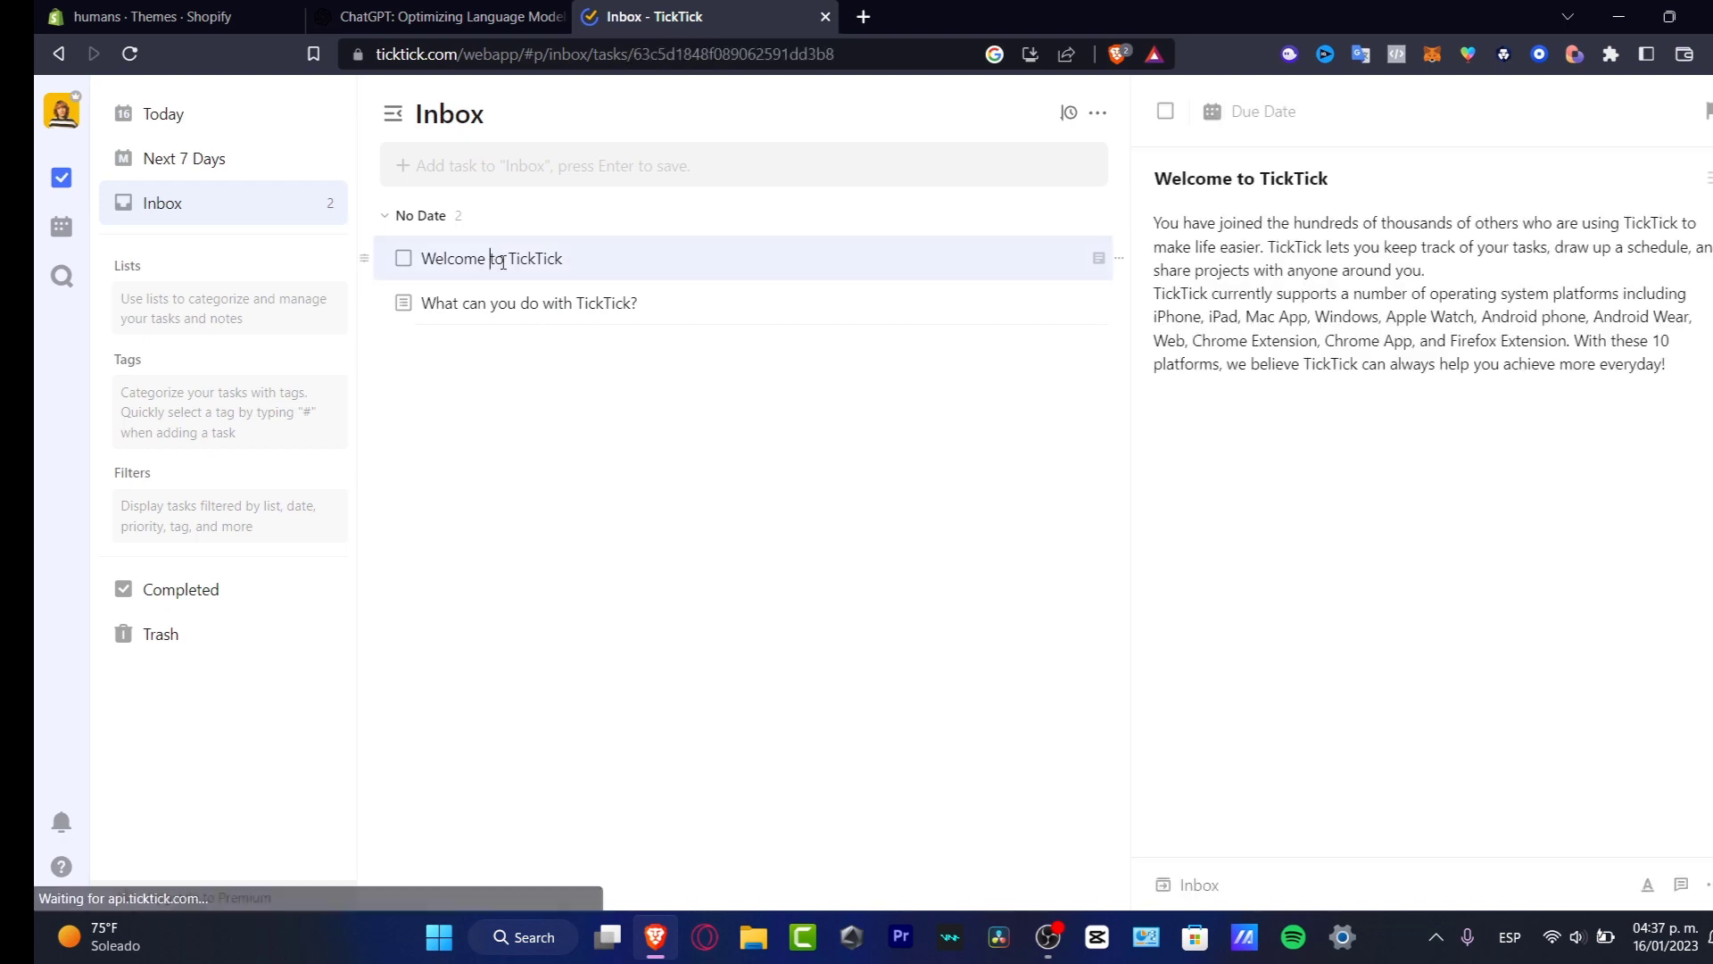
{"action": "left_click", "coordinate": [575, 258]}
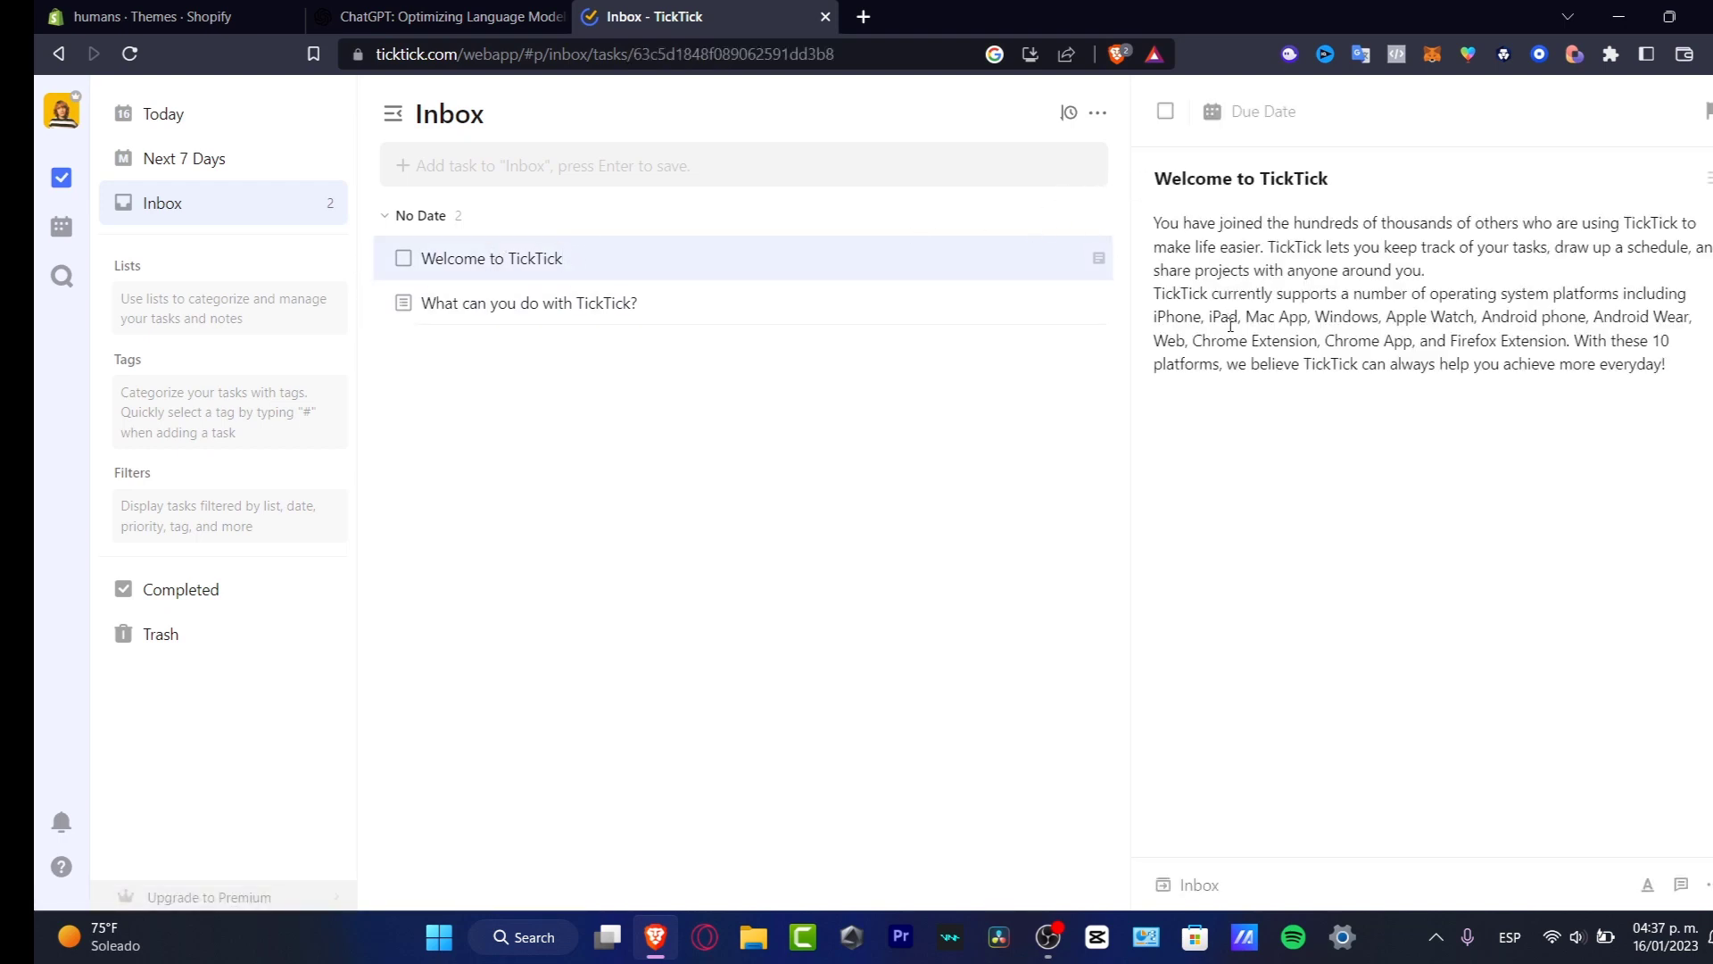
{"action": "left_click_drag", "start_coordinate": [1667, 404], "coordinate": [1126, 170]}
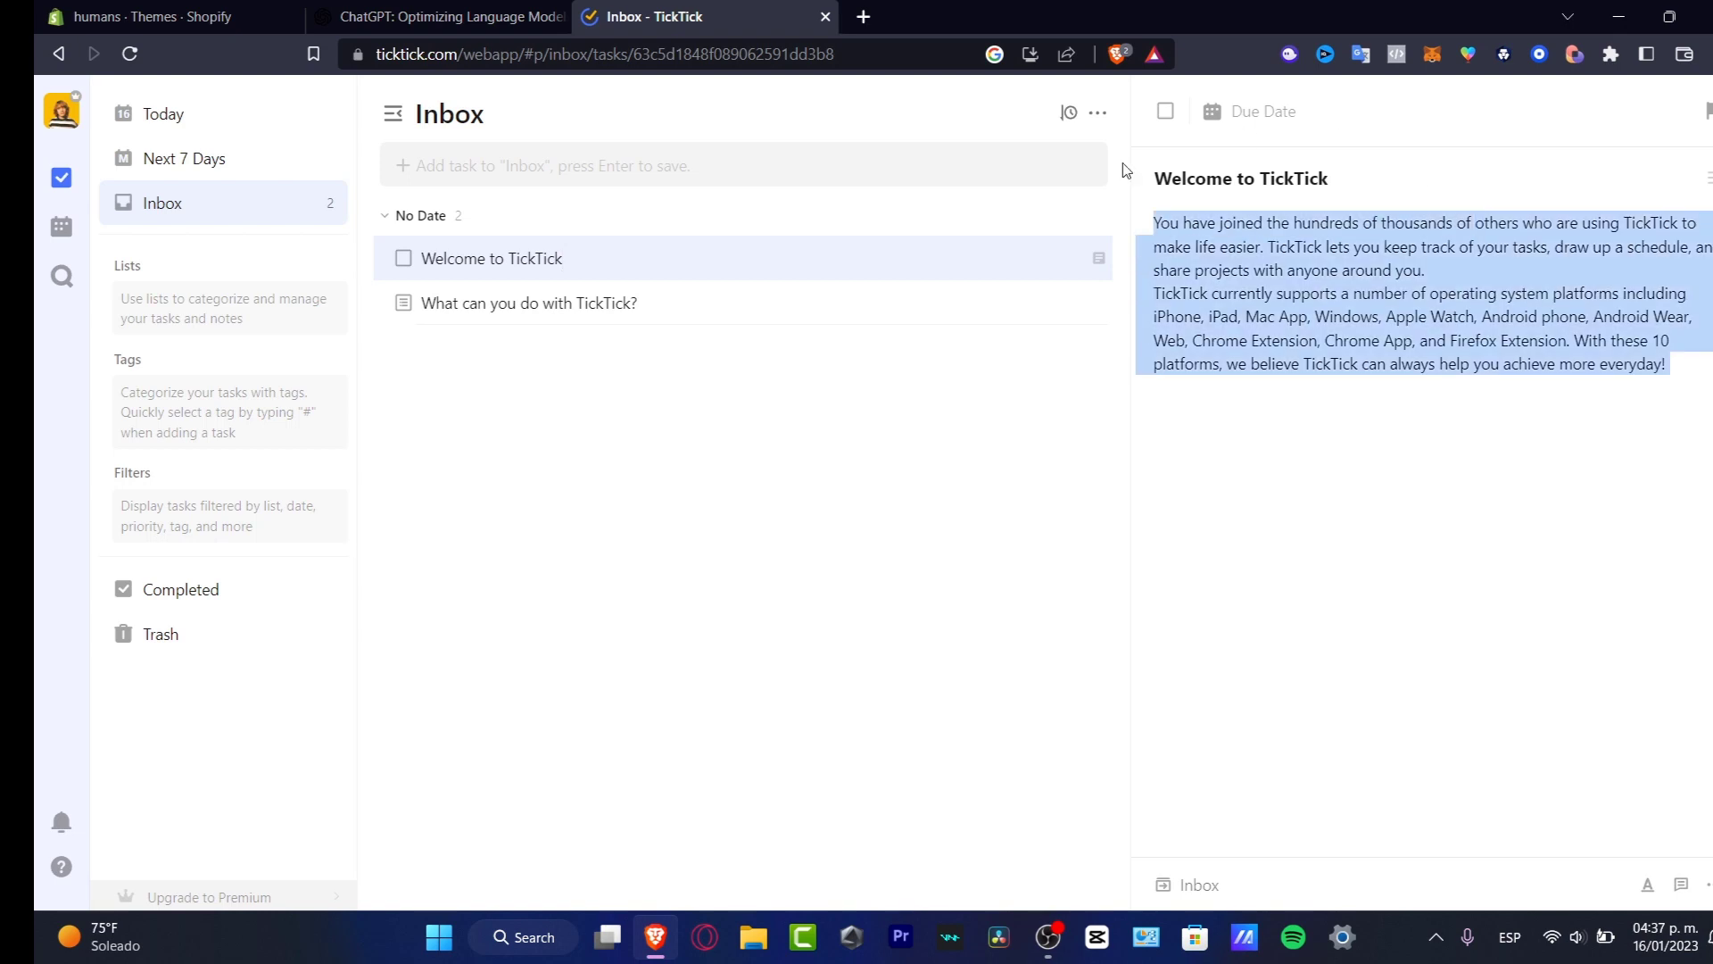
{"action": "left_click", "coordinate": [403, 258]}
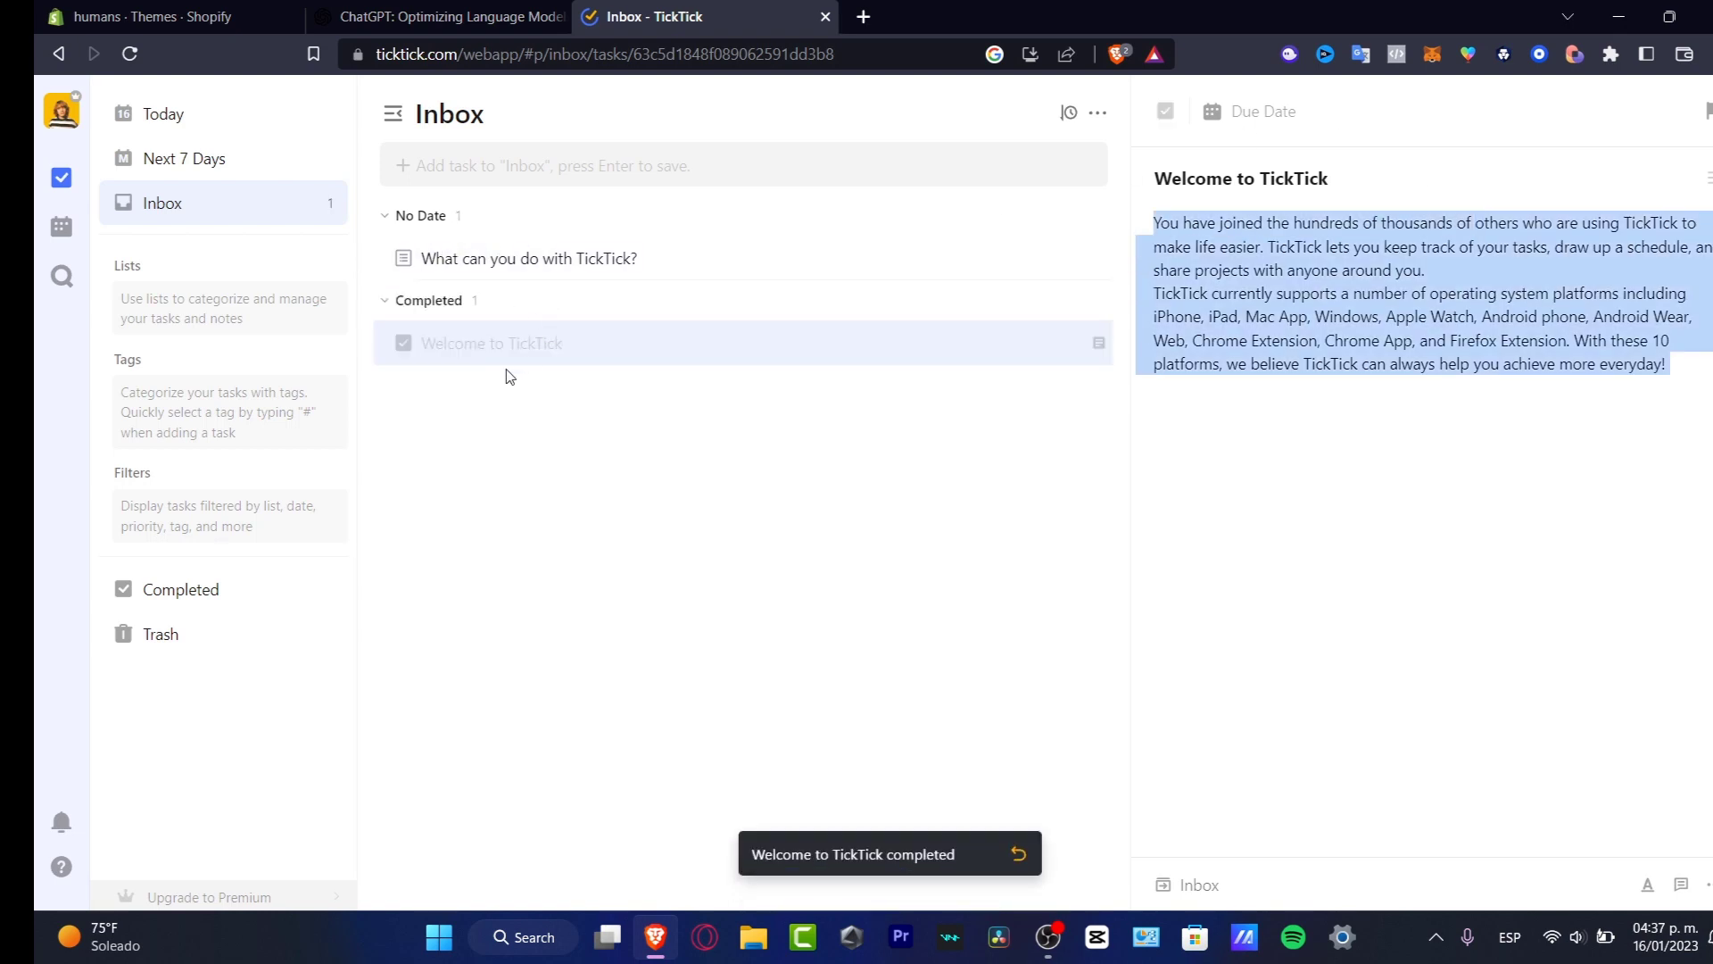
Step: Open What can you do with TickTick? and tick off all six of its checklist items
{"action": "left_click", "coordinate": [535, 260]}
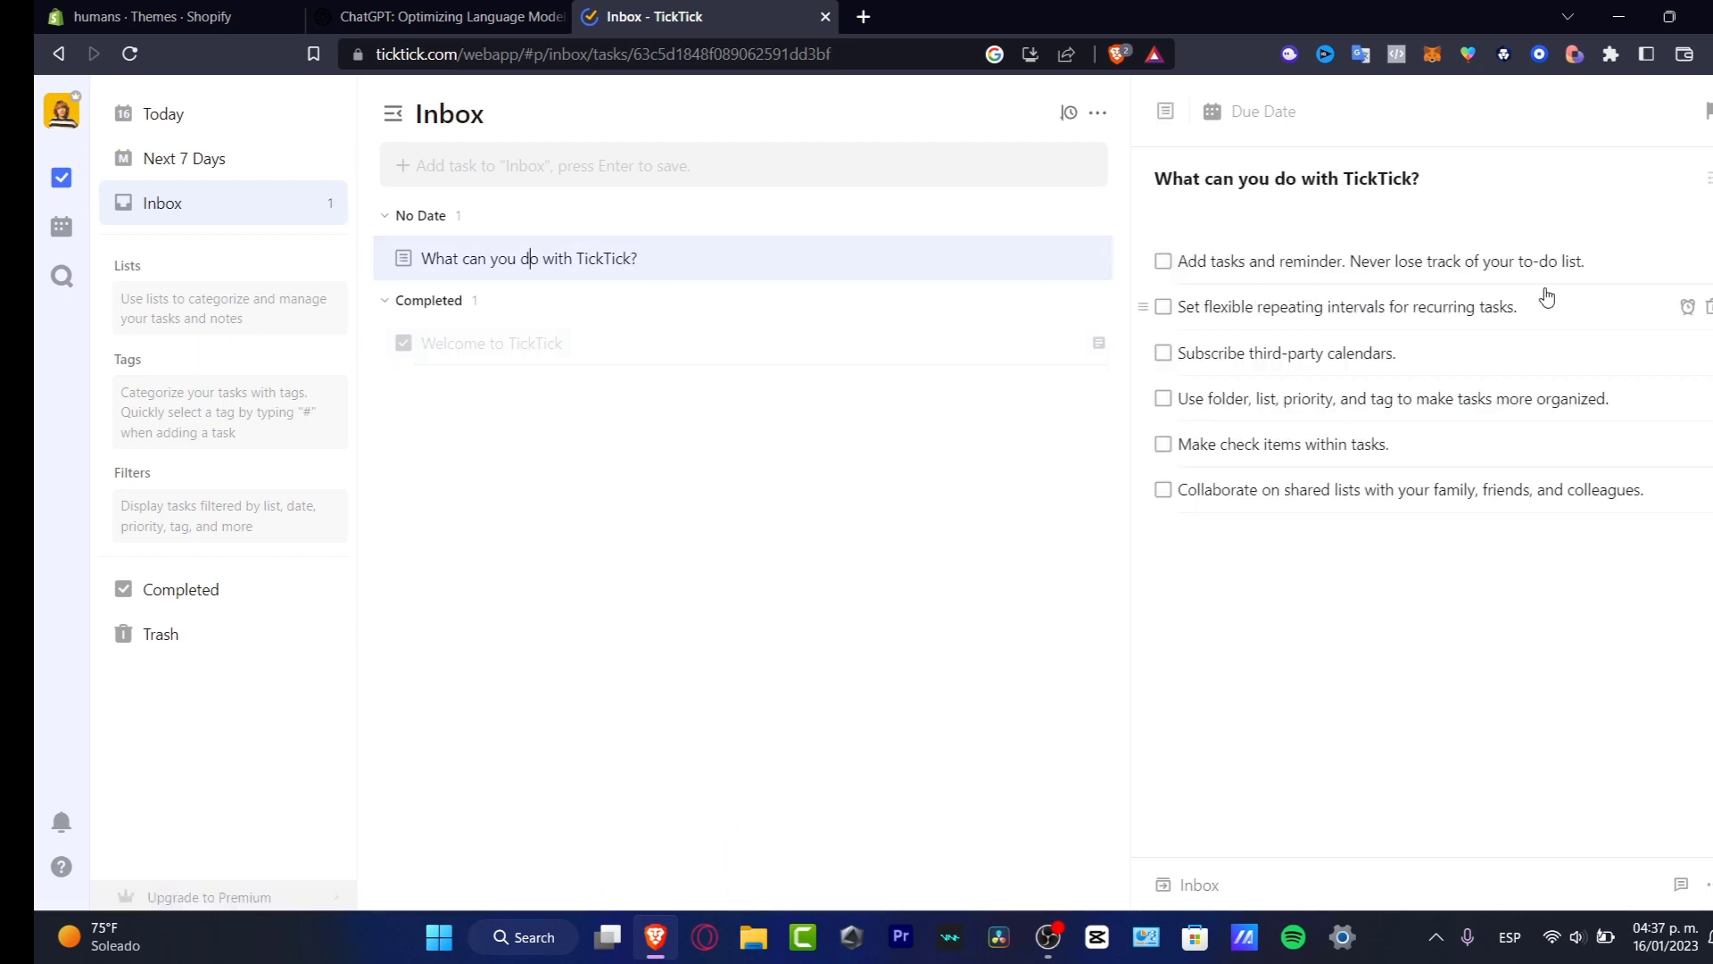
{"action": "left_click", "coordinate": [1162, 260]}
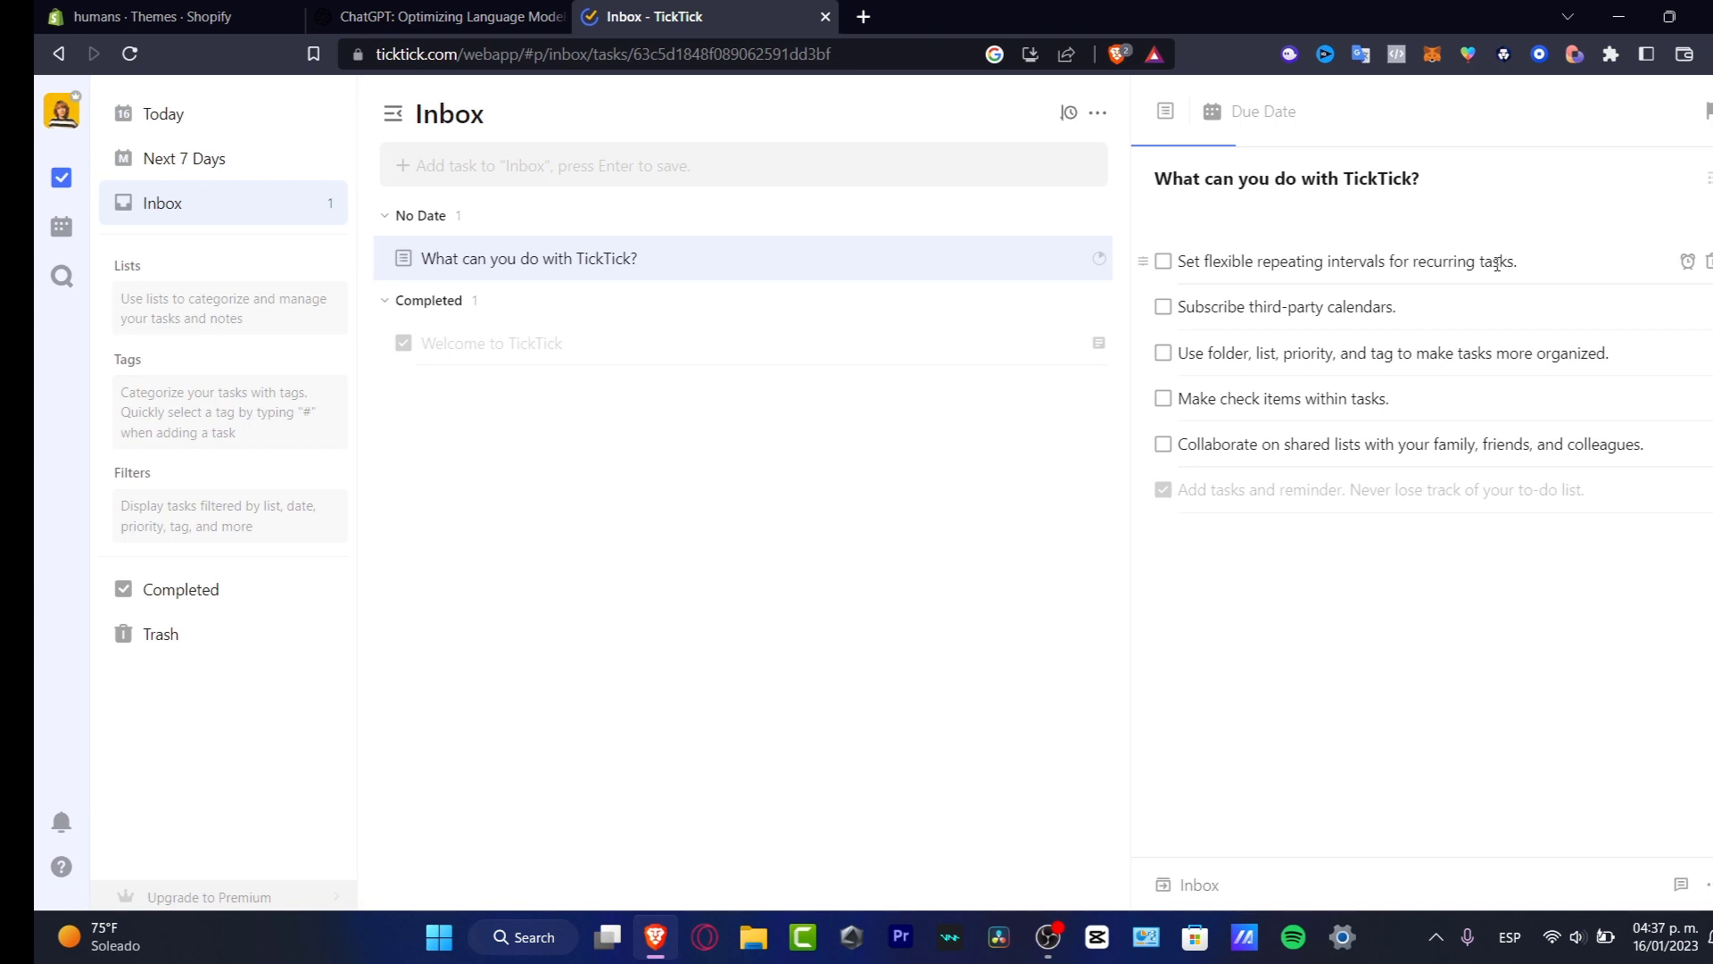
{"action": "left_click", "coordinate": [1163, 260]}
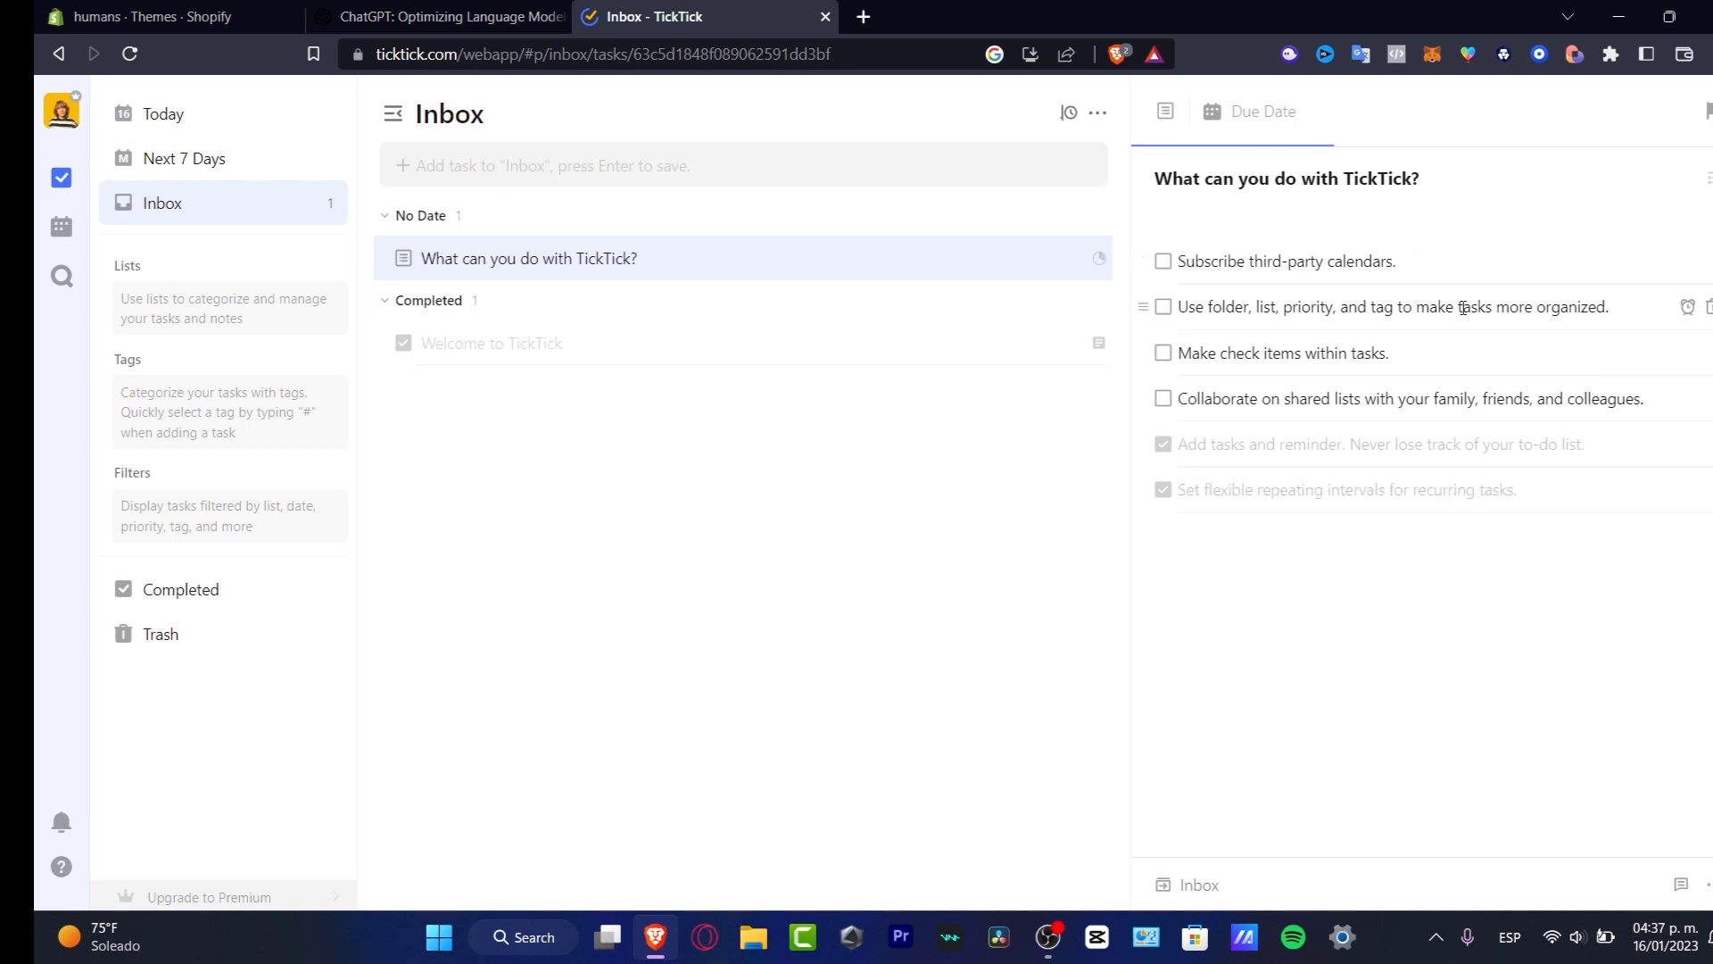
{"action": "left_click", "coordinate": [1163, 261]}
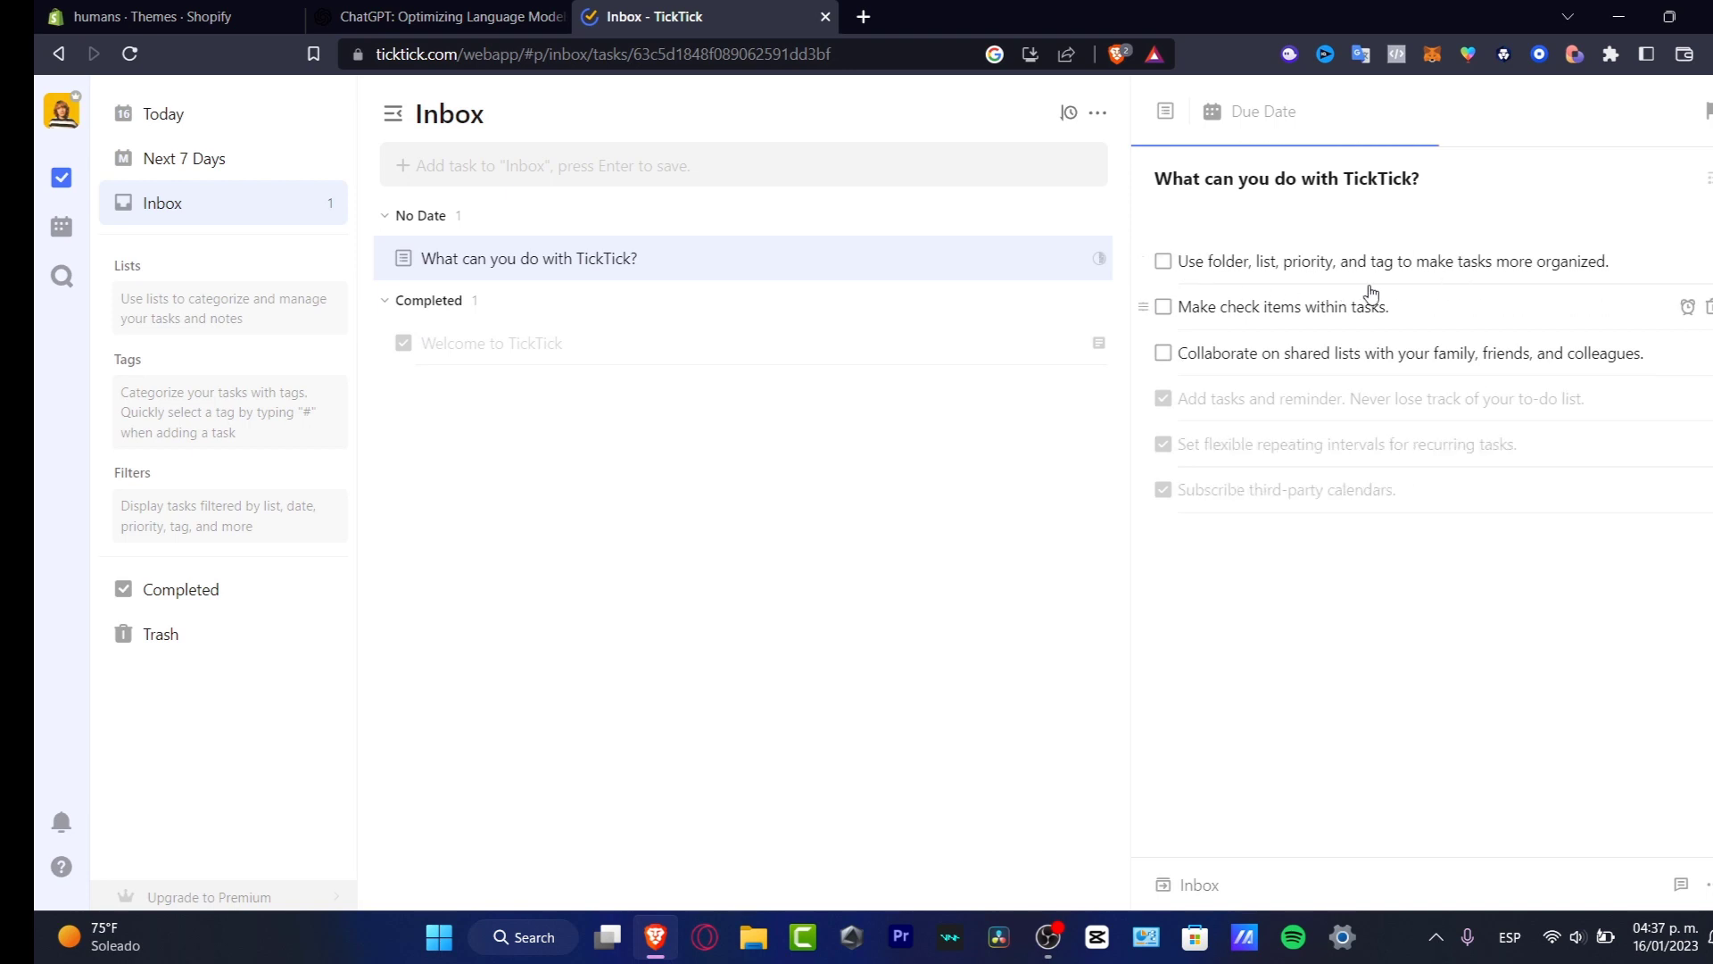
{"action": "left_click", "coordinate": [1162, 260]}
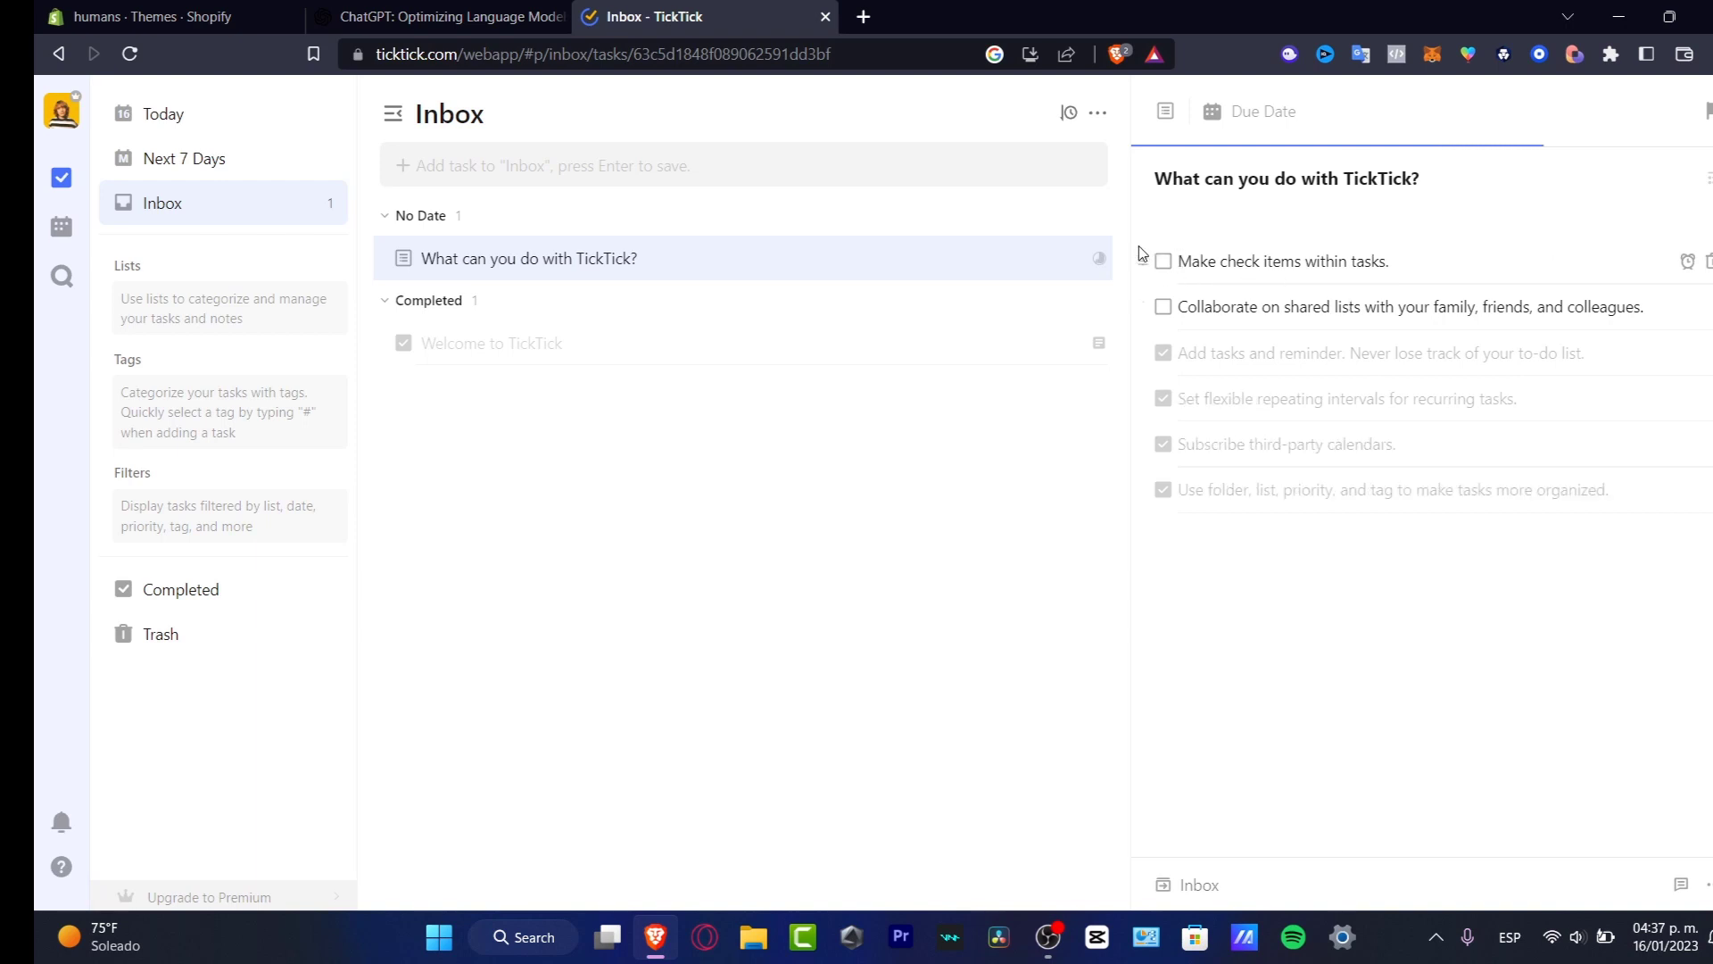
{"action": "left_click", "coordinate": [1161, 261]}
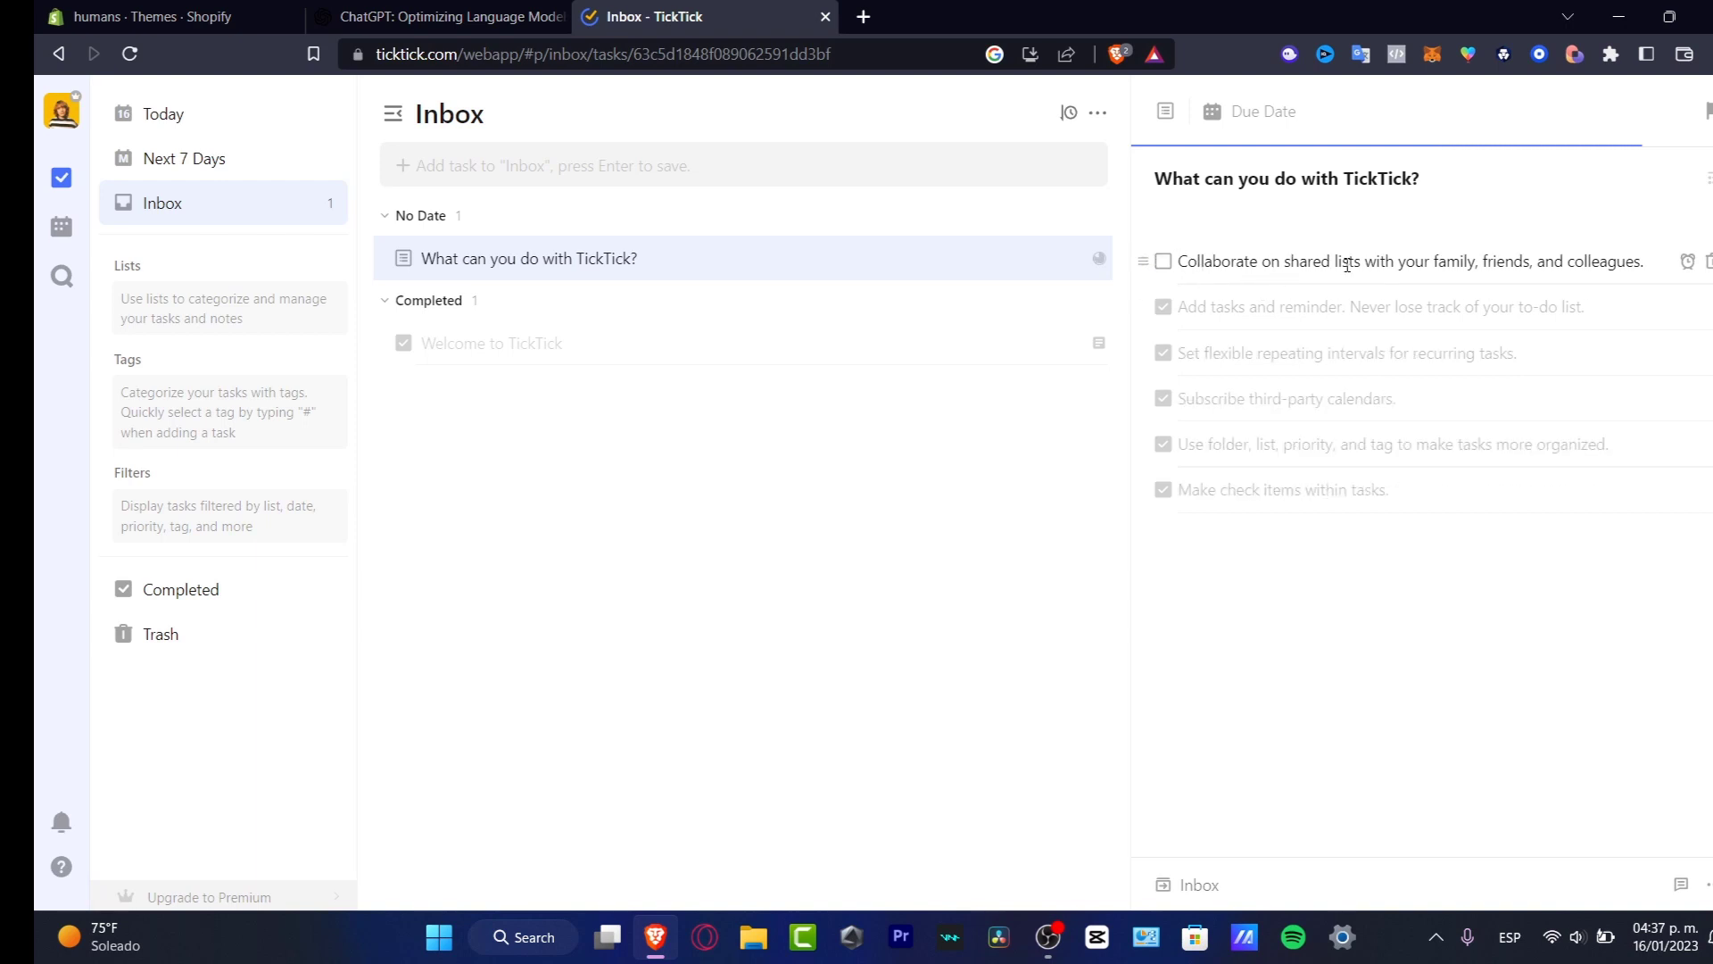
{"action": "left_click", "coordinate": [1162, 261]}
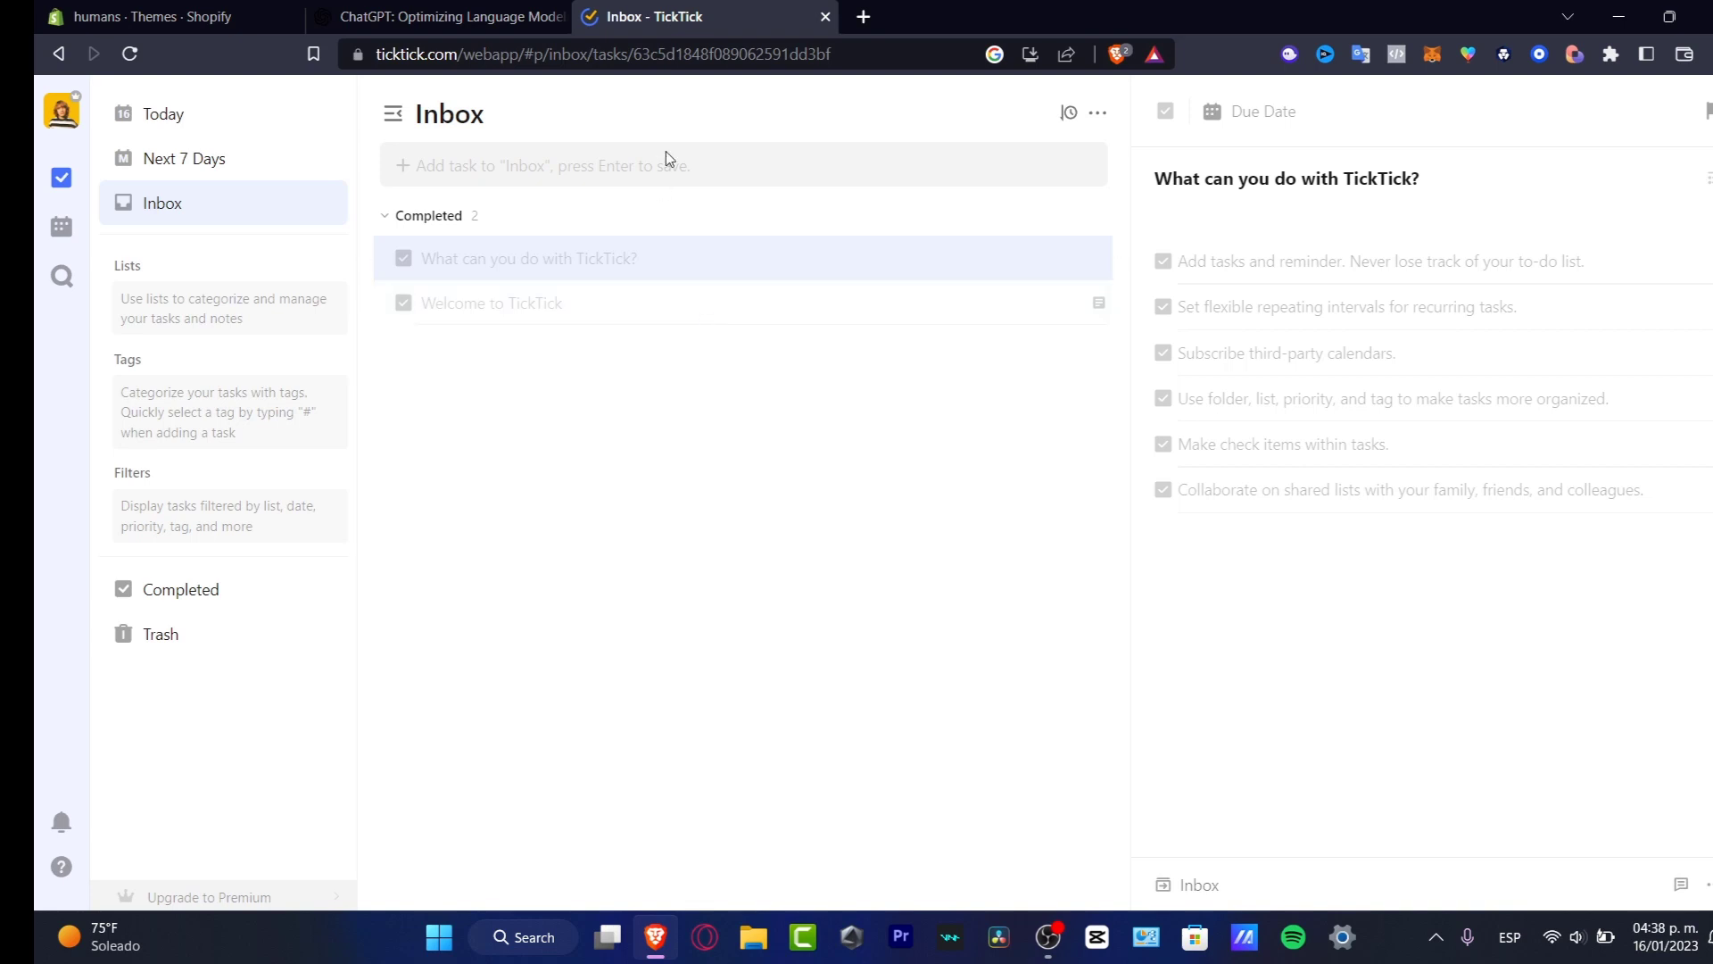
Step: Go from Today to the January 2023 month calendar and dismiss the upgrade notice
{"action": "left_click", "coordinate": [196, 132]}
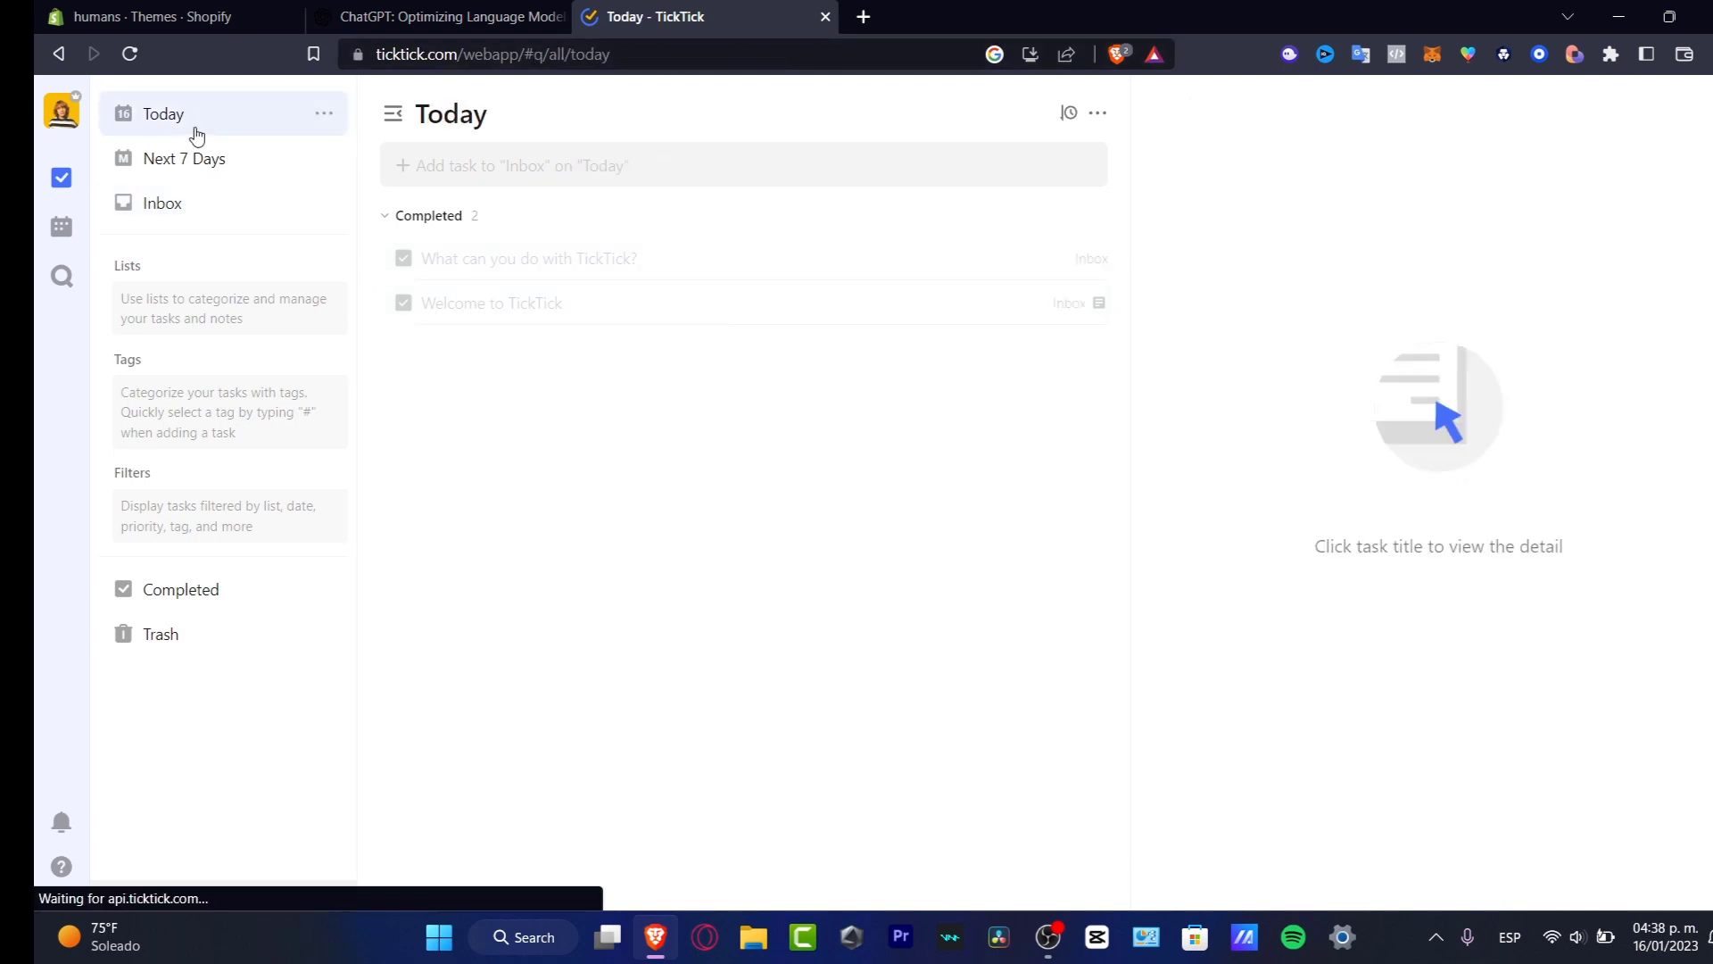
{"action": "left_click", "coordinate": [55, 230]}
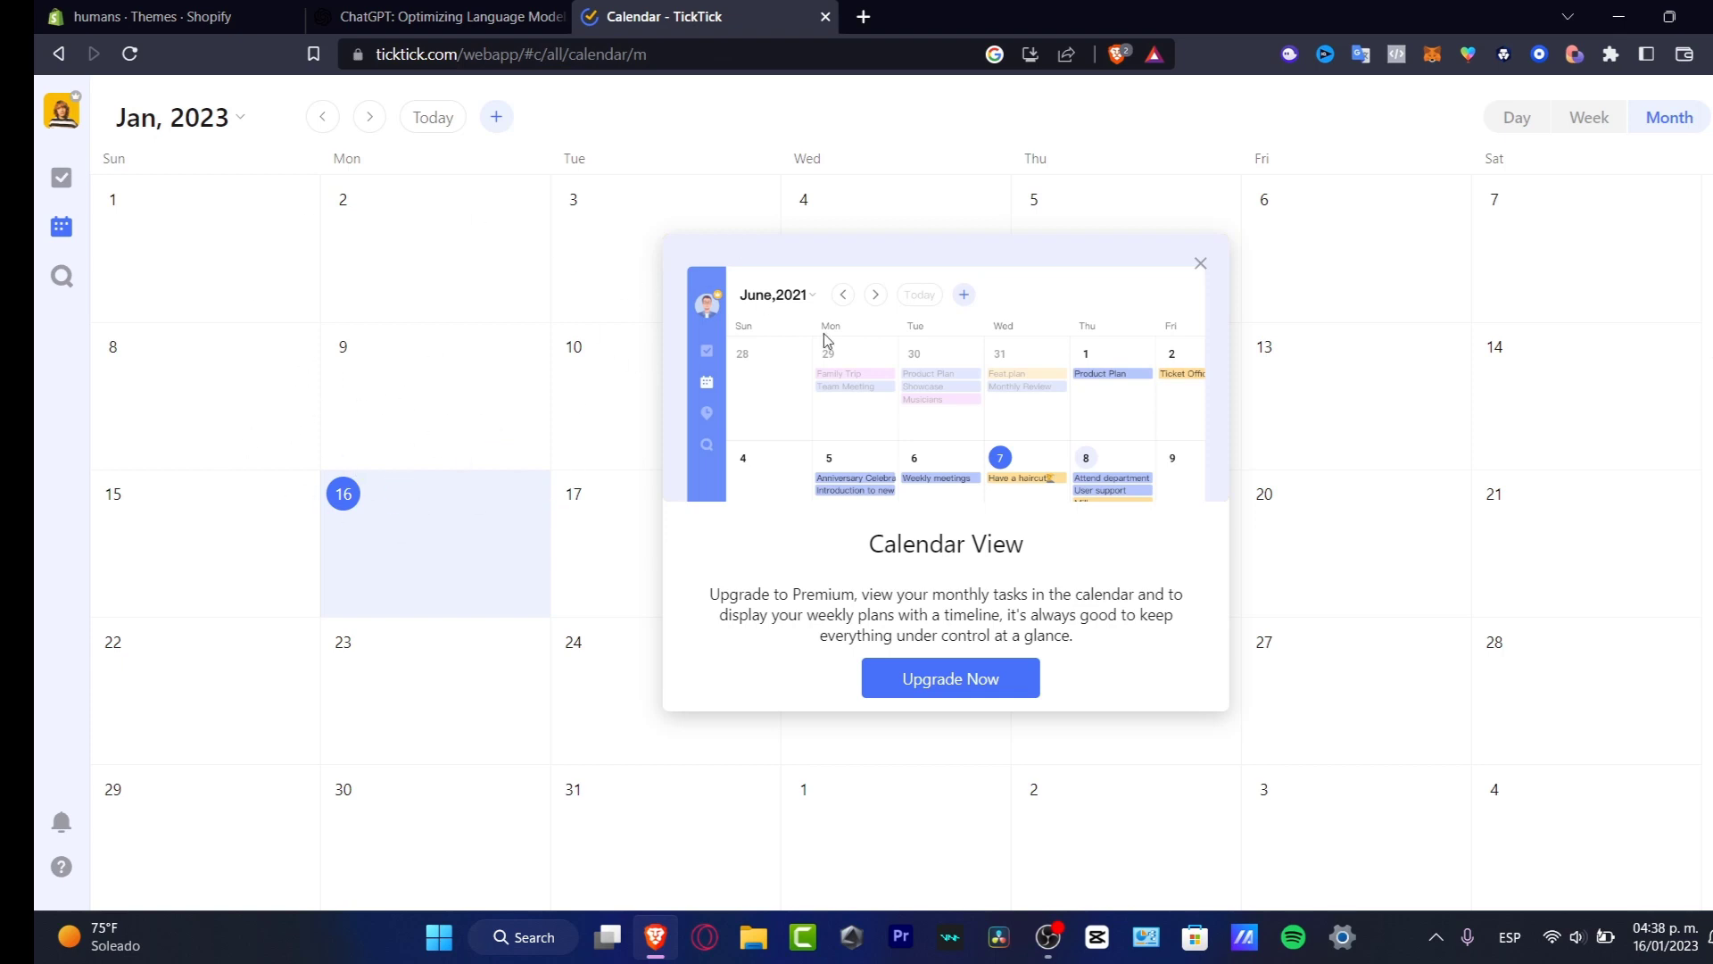
{"action": "left_click", "coordinate": [1200, 263]}
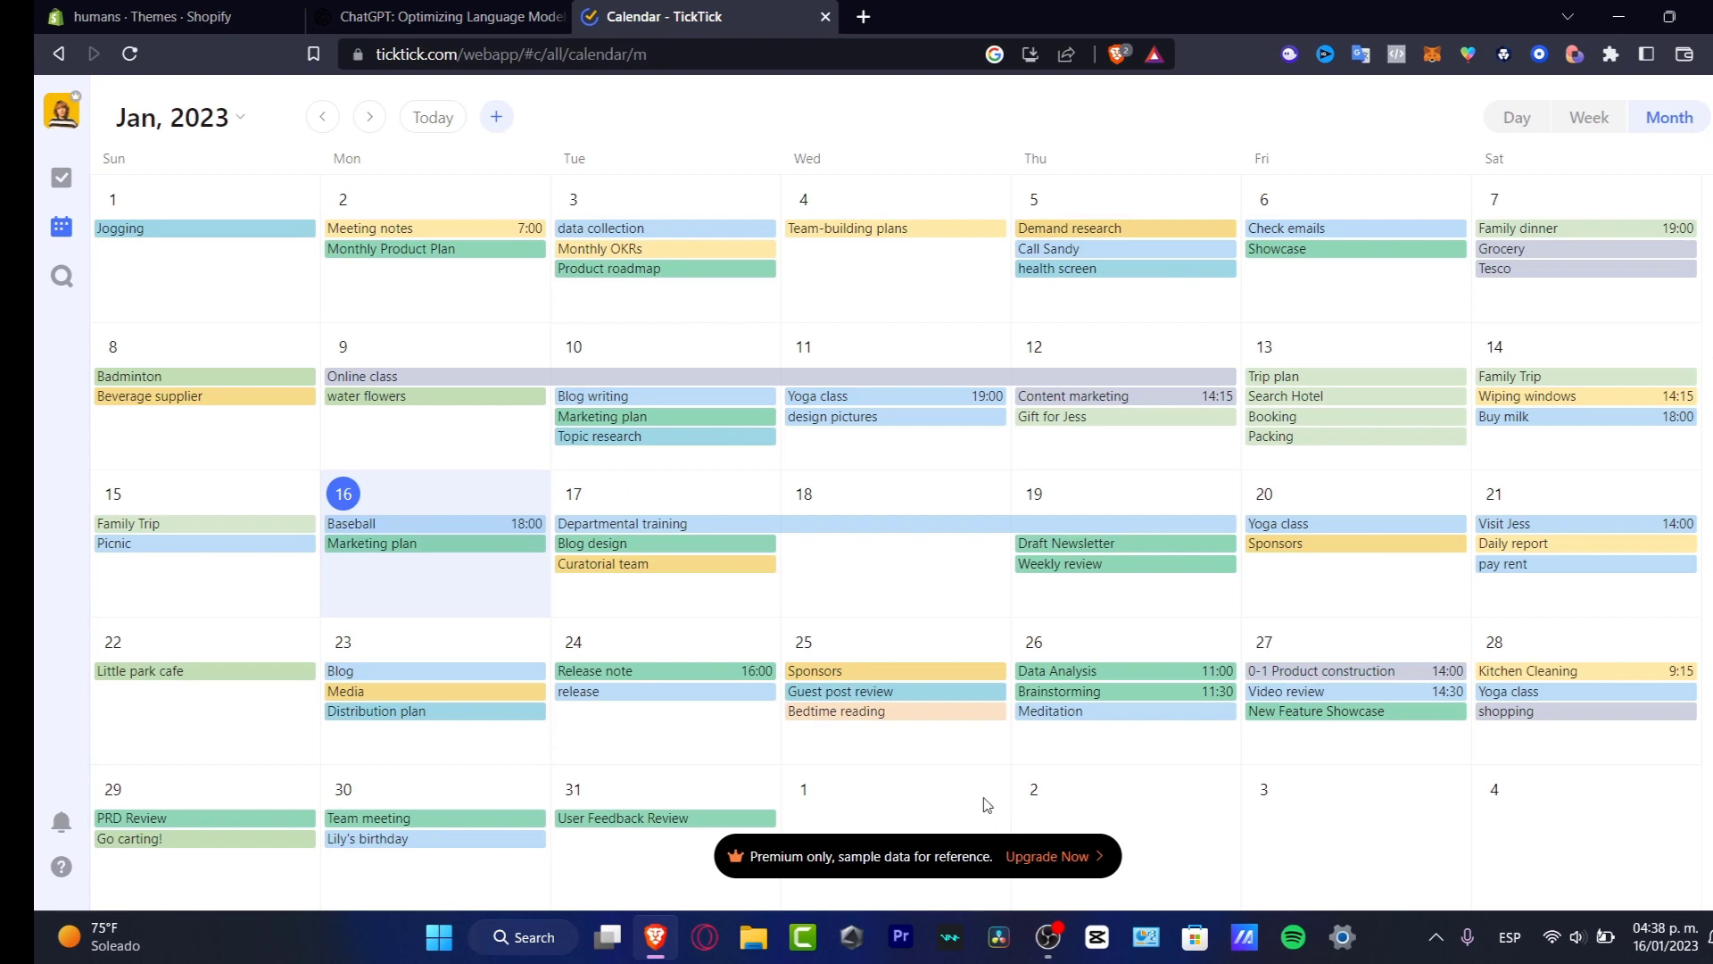
Step: Check the $27.99 yearly Premium price, close the offer, and go to the Apps page
{"action": "left_click", "coordinate": [1032, 856]}
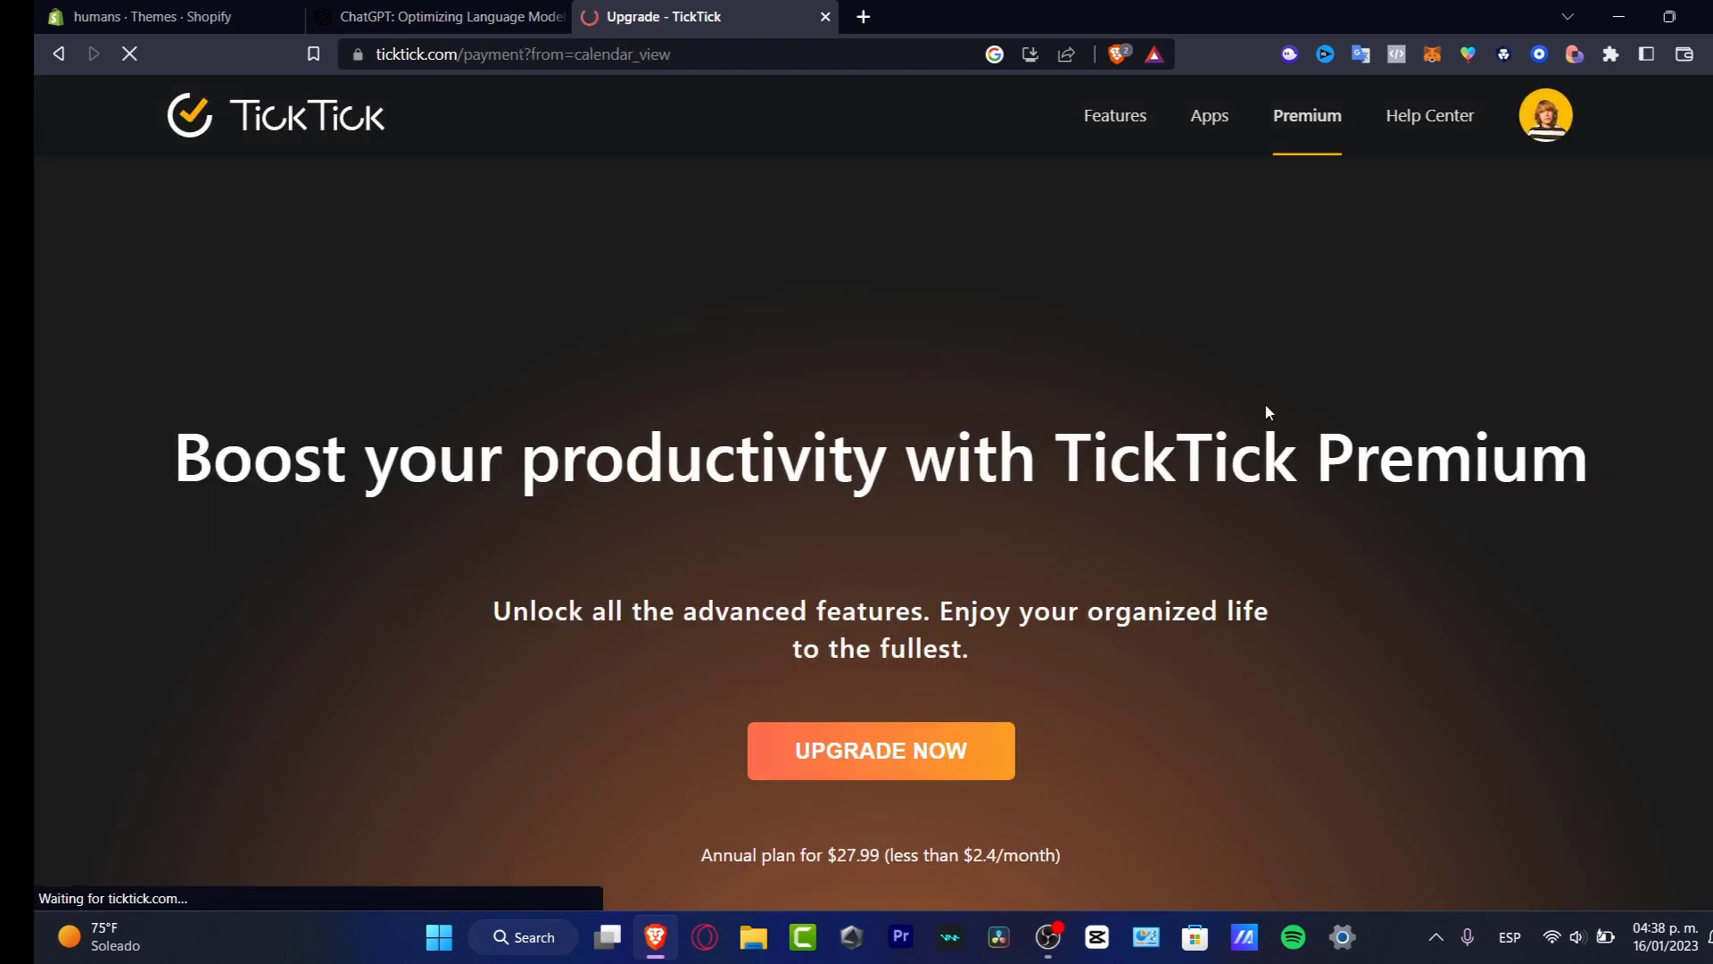
{"action": "scroll", "coordinate": [1267, 412], "scroll_direction": "down", "scroll_amount": 4}
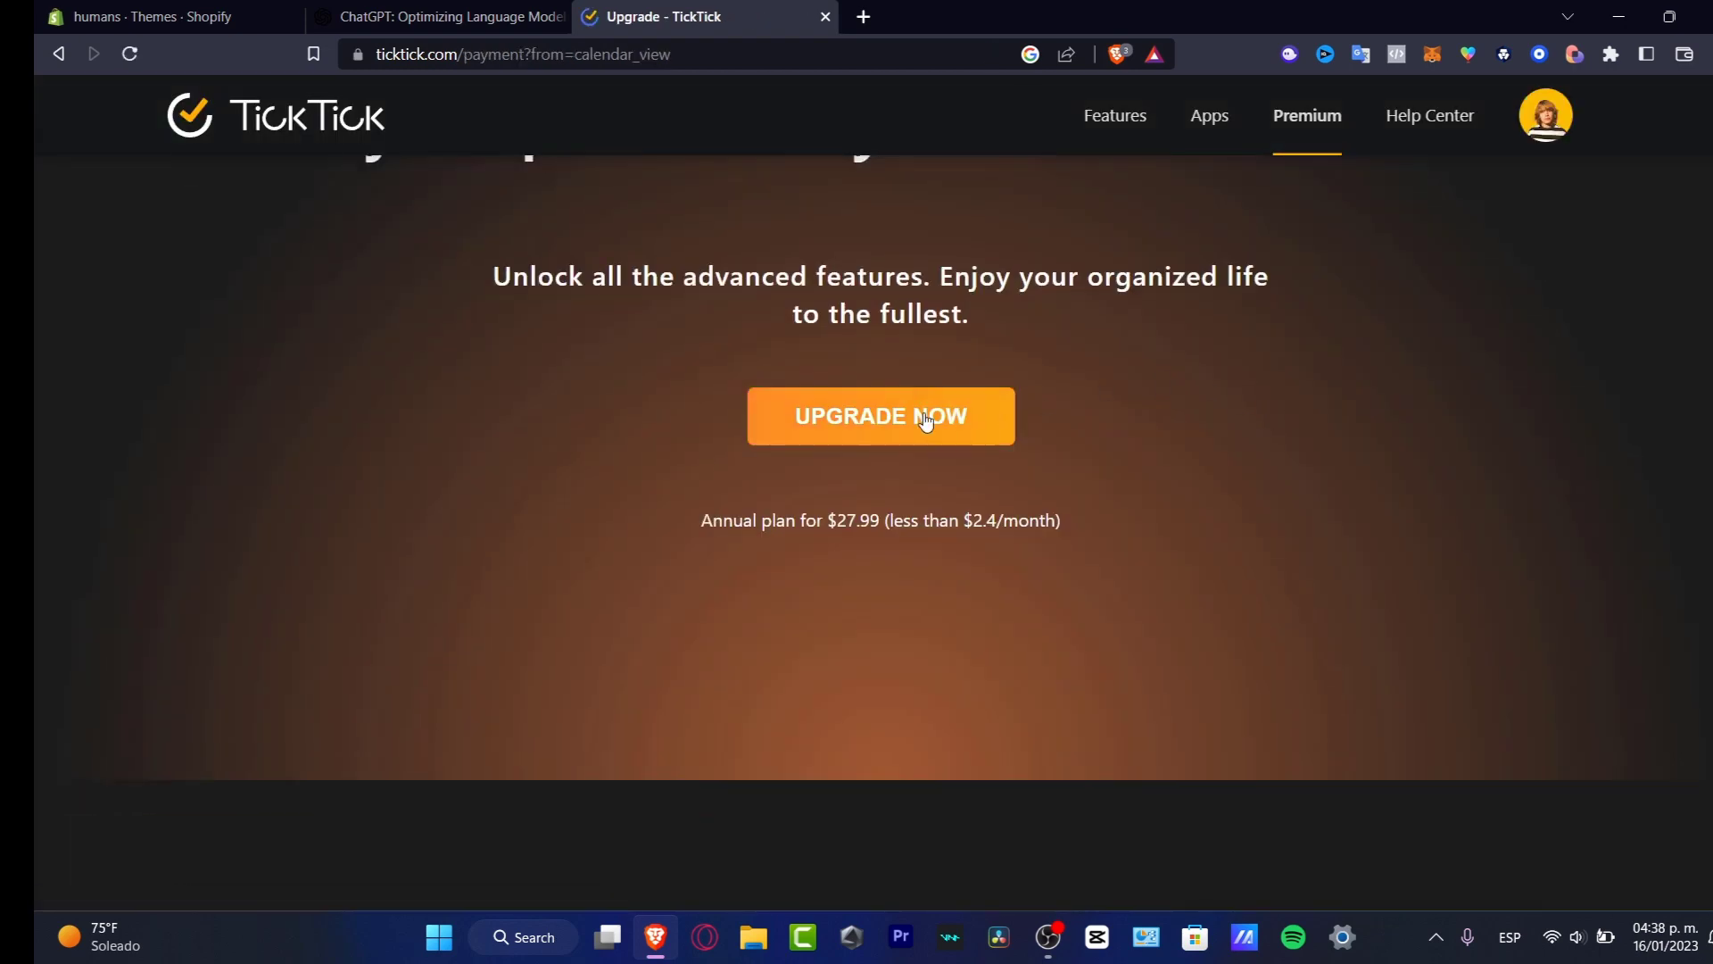
{"action": "left_click", "coordinate": [925, 421]}
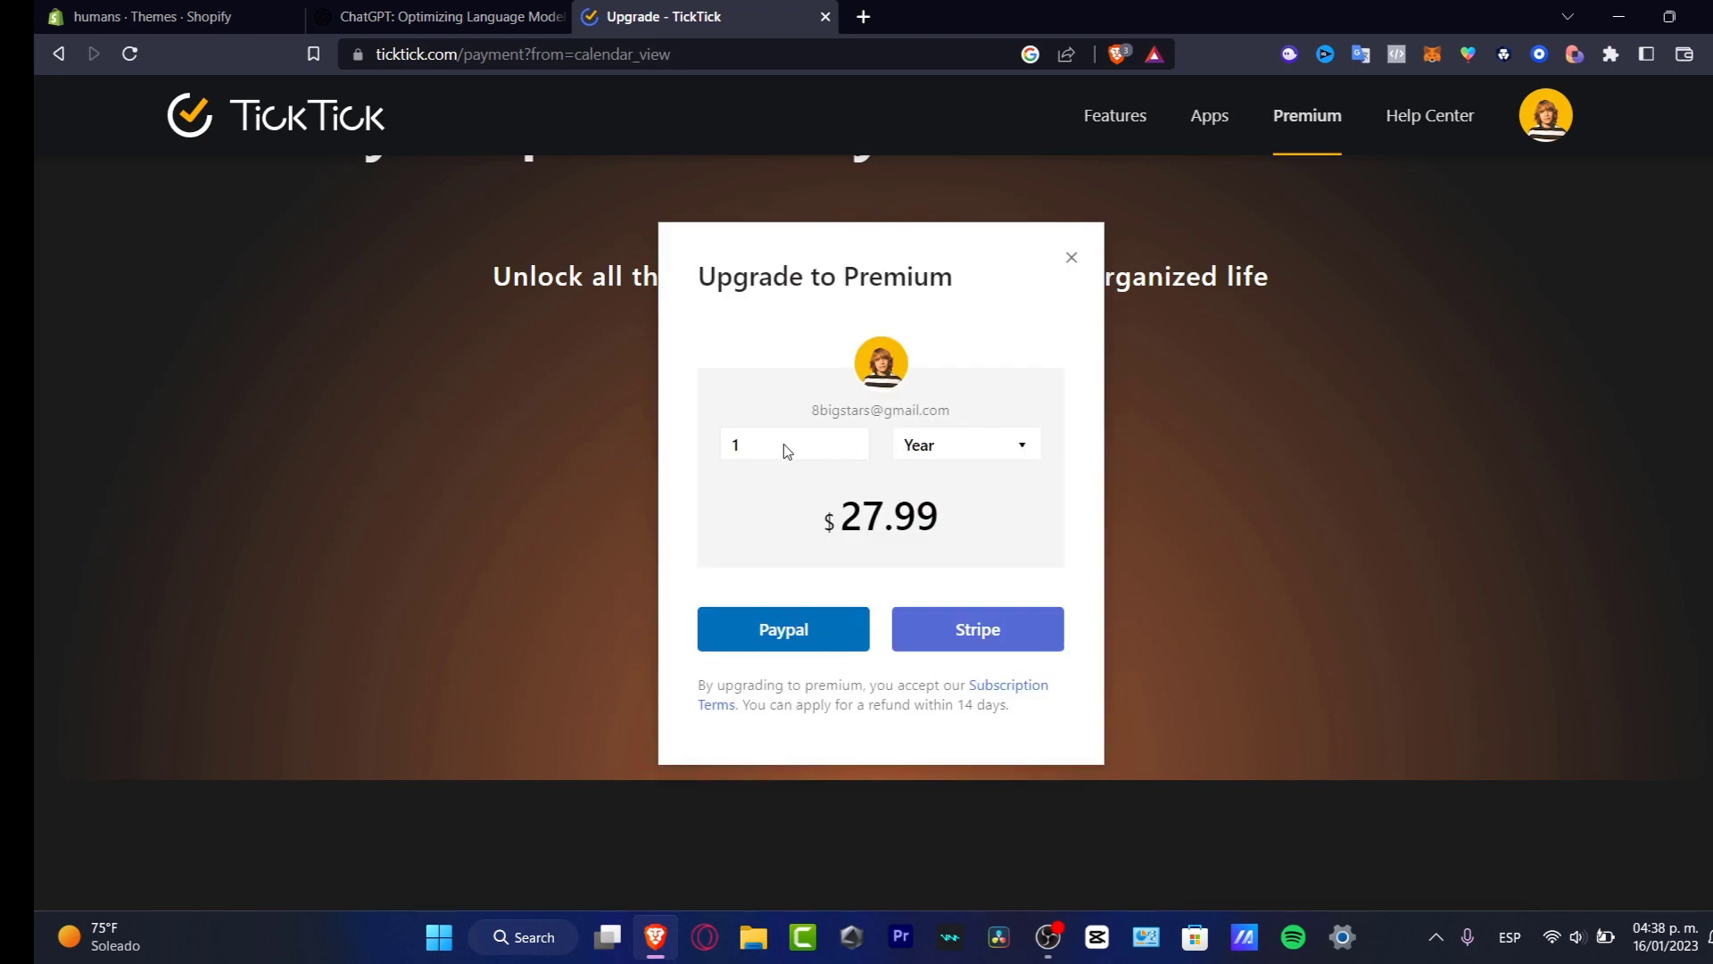
{"action": "left_click", "coordinate": [997, 448]}
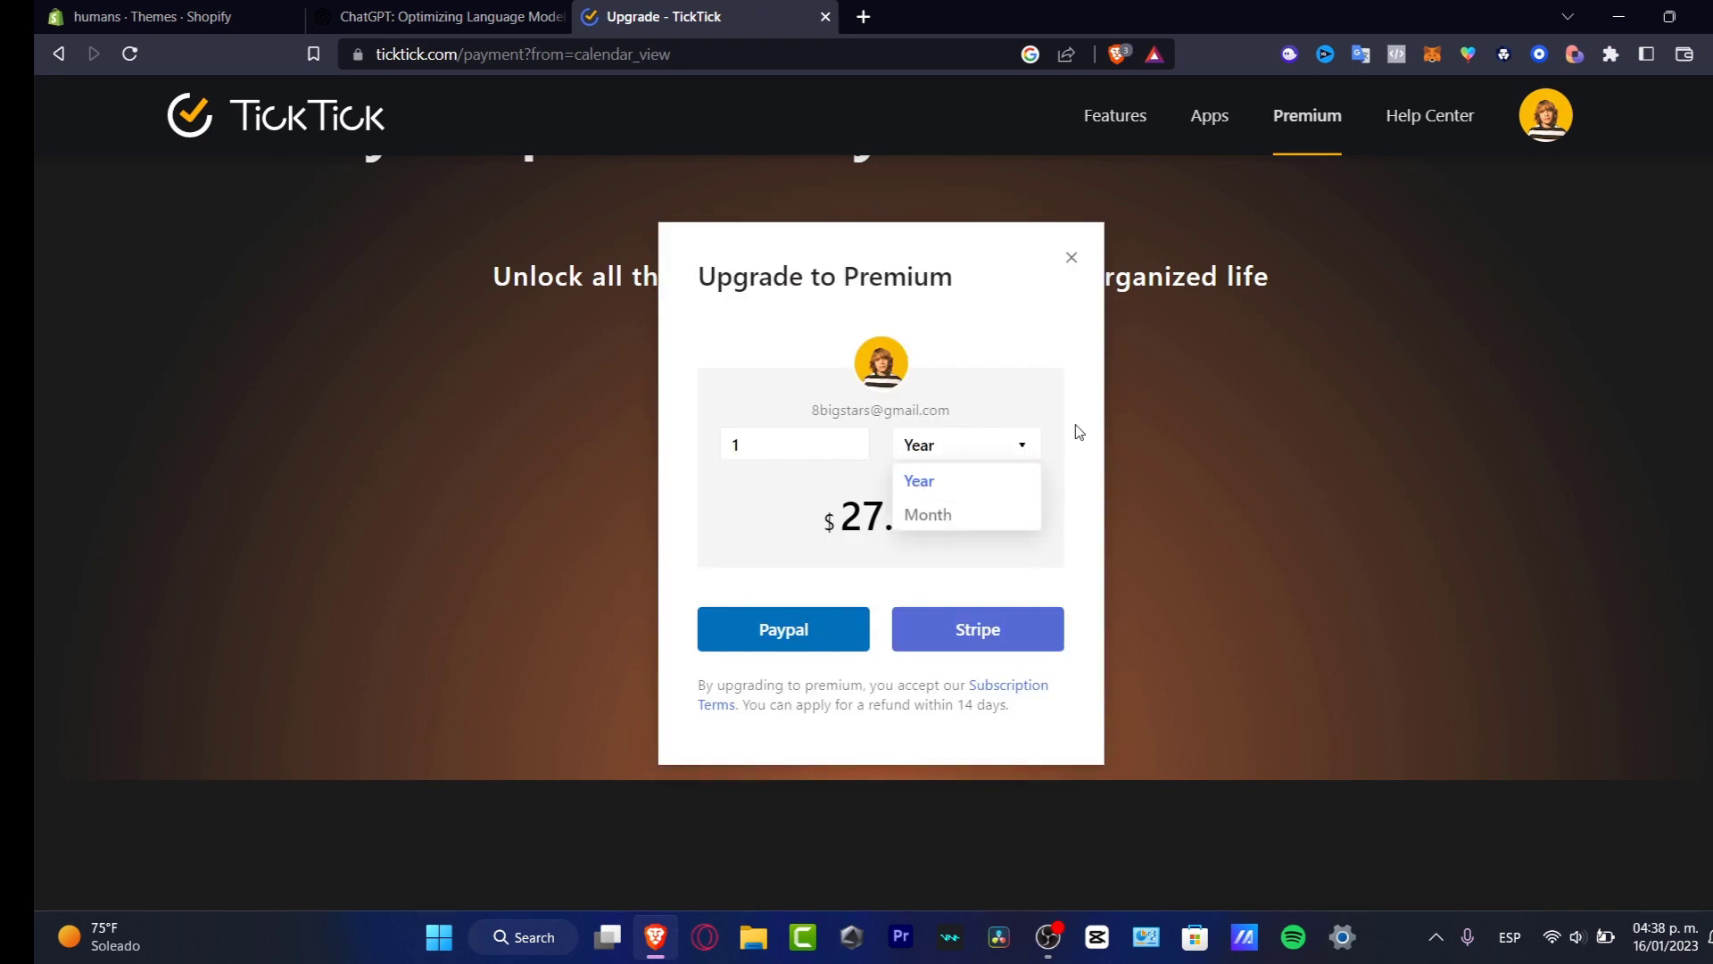
{"action": "left_click", "coordinate": [1038, 468]}
{"action": "left_click_drag", "start_coordinate": [840, 504], "coordinate": [972, 516]}
{"action": "left_click", "coordinate": [827, 449]}
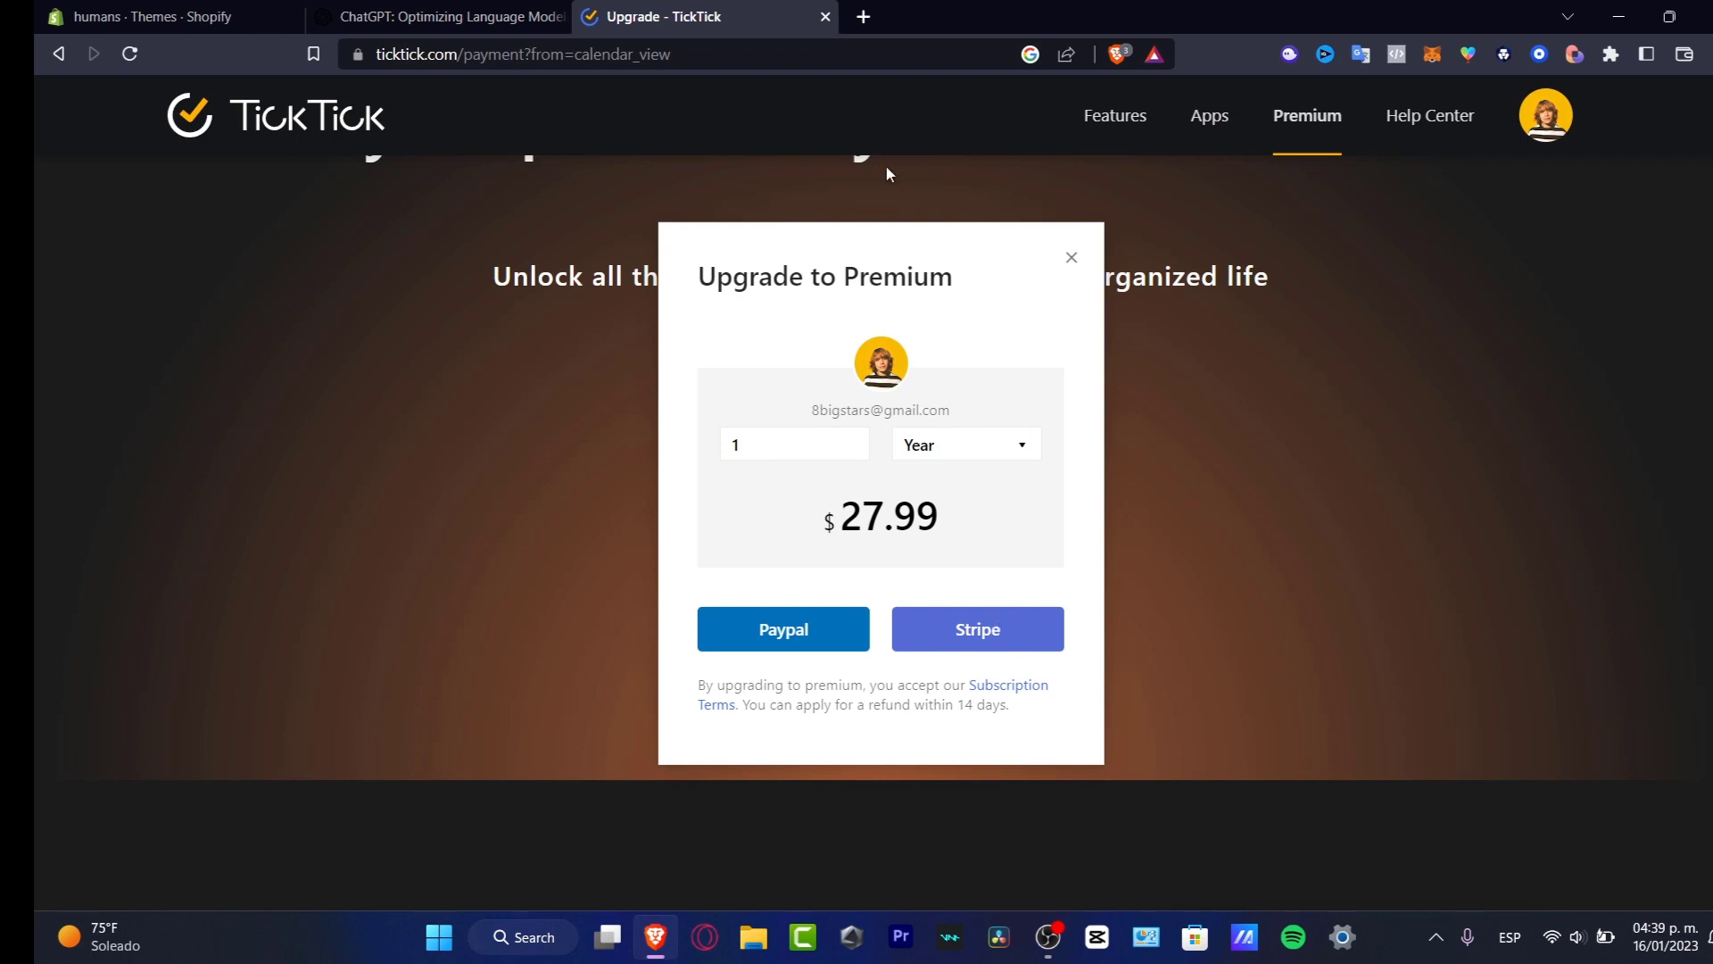
{"action": "left_click", "coordinate": [1071, 257]}
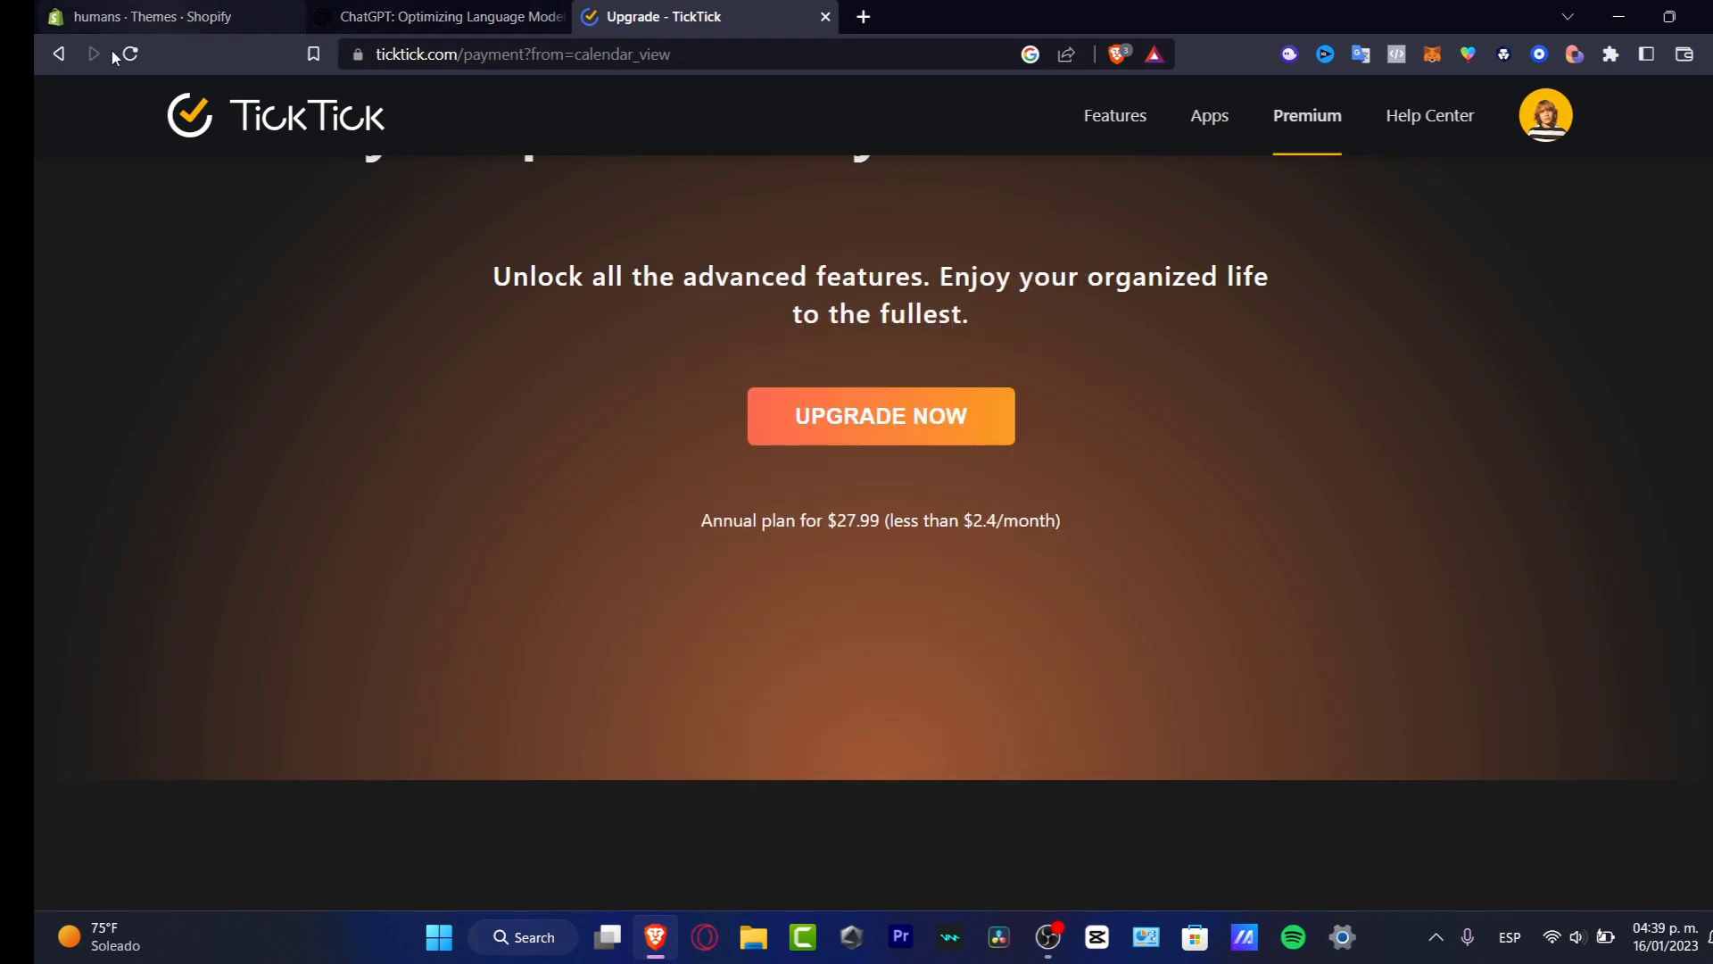
{"action": "left_click", "coordinate": [1219, 125]}
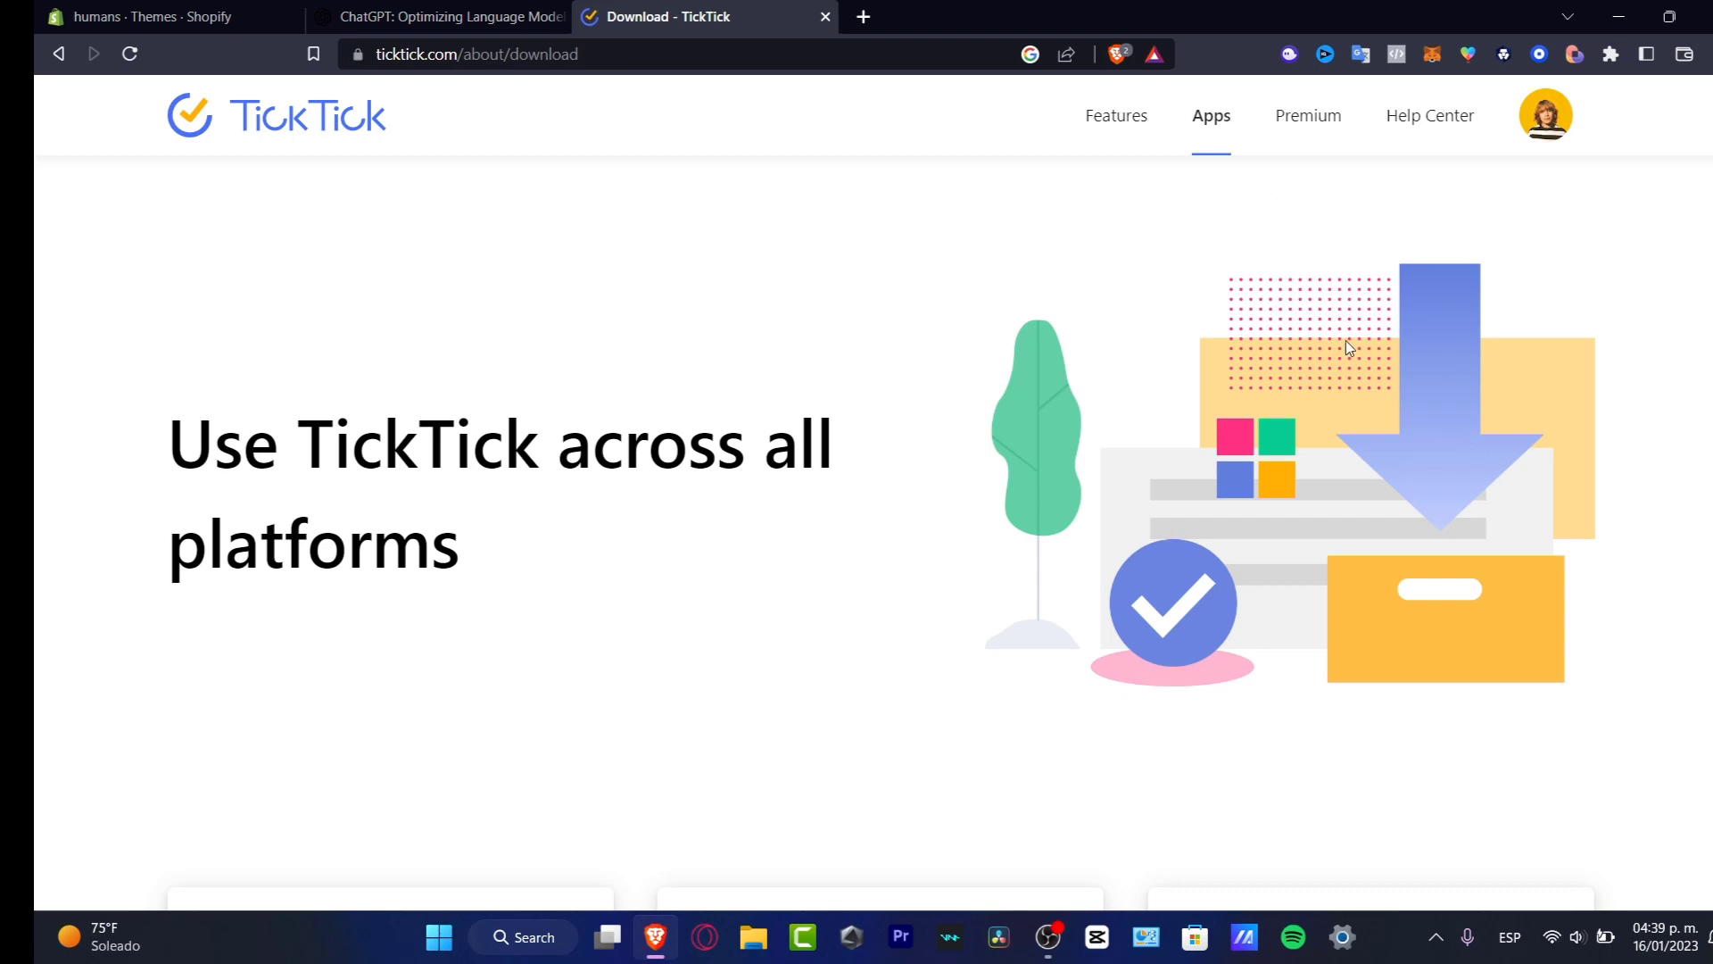
Step: Scroll through the Use TickTick across all platforms download page
{"action": "scroll", "coordinate": [1356, 375], "scroll_direction": "down", "scroll_amount": 5}
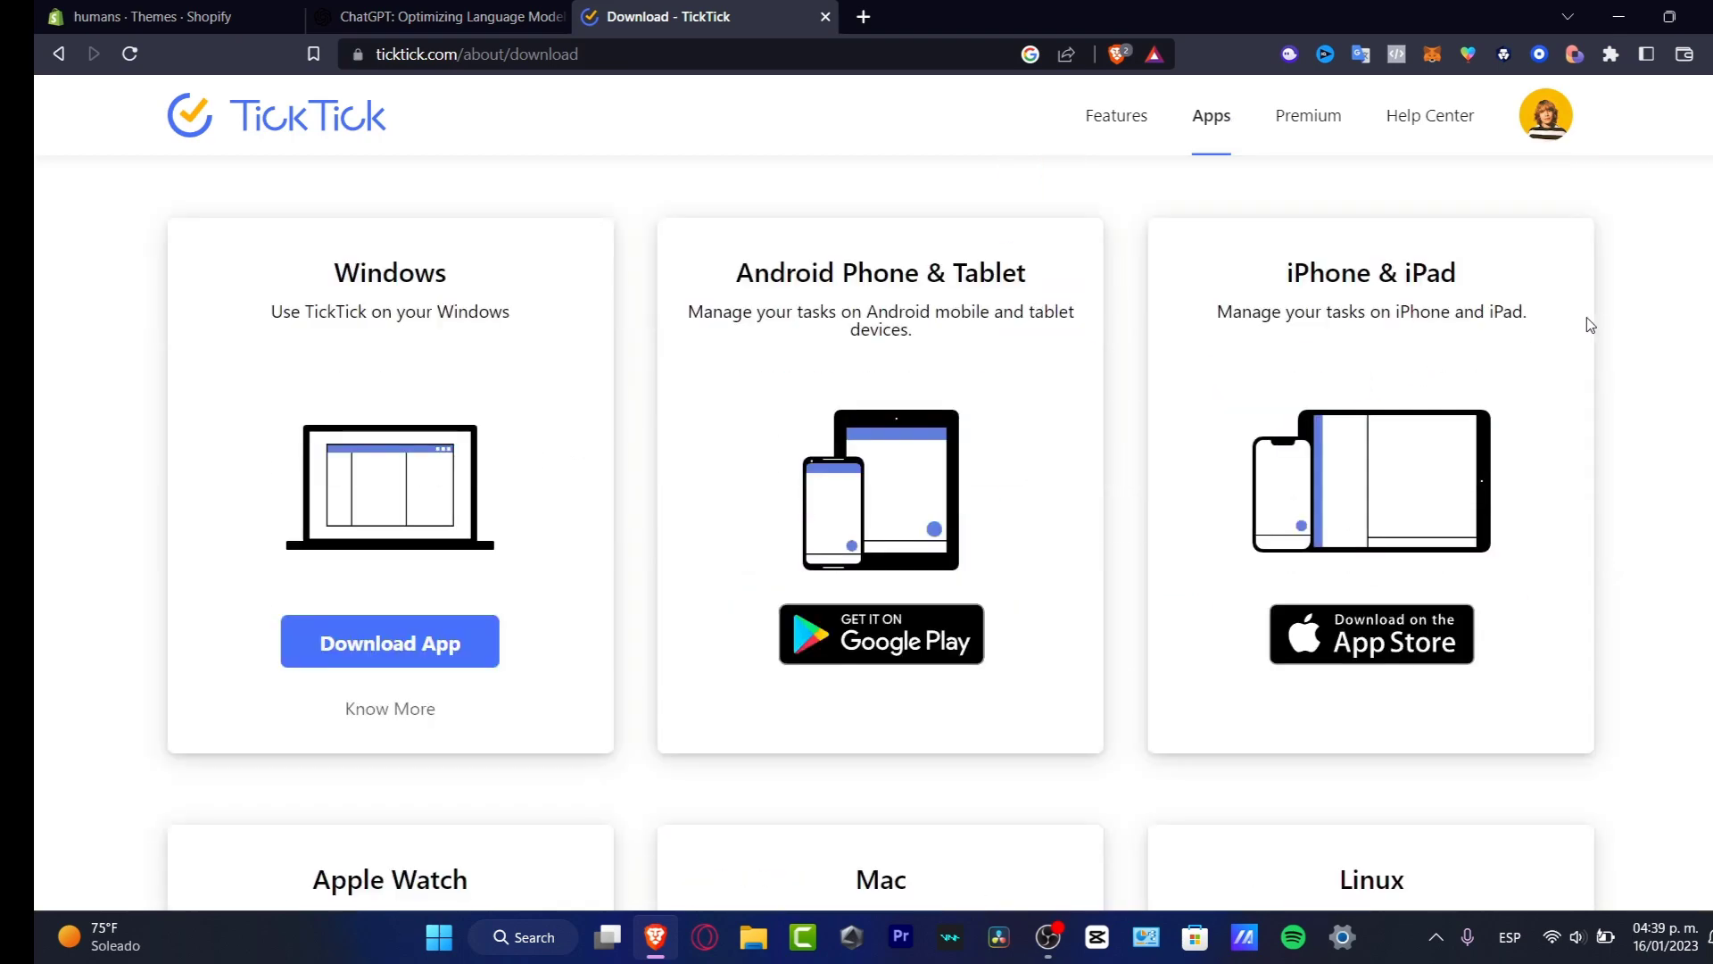
{"action": "scroll", "coordinate": [1587, 324], "scroll_direction": "down", "scroll_amount": 3}
{"action": "scroll", "coordinate": [1594, 328], "scroll_direction": "down", "scroll_amount": 3}
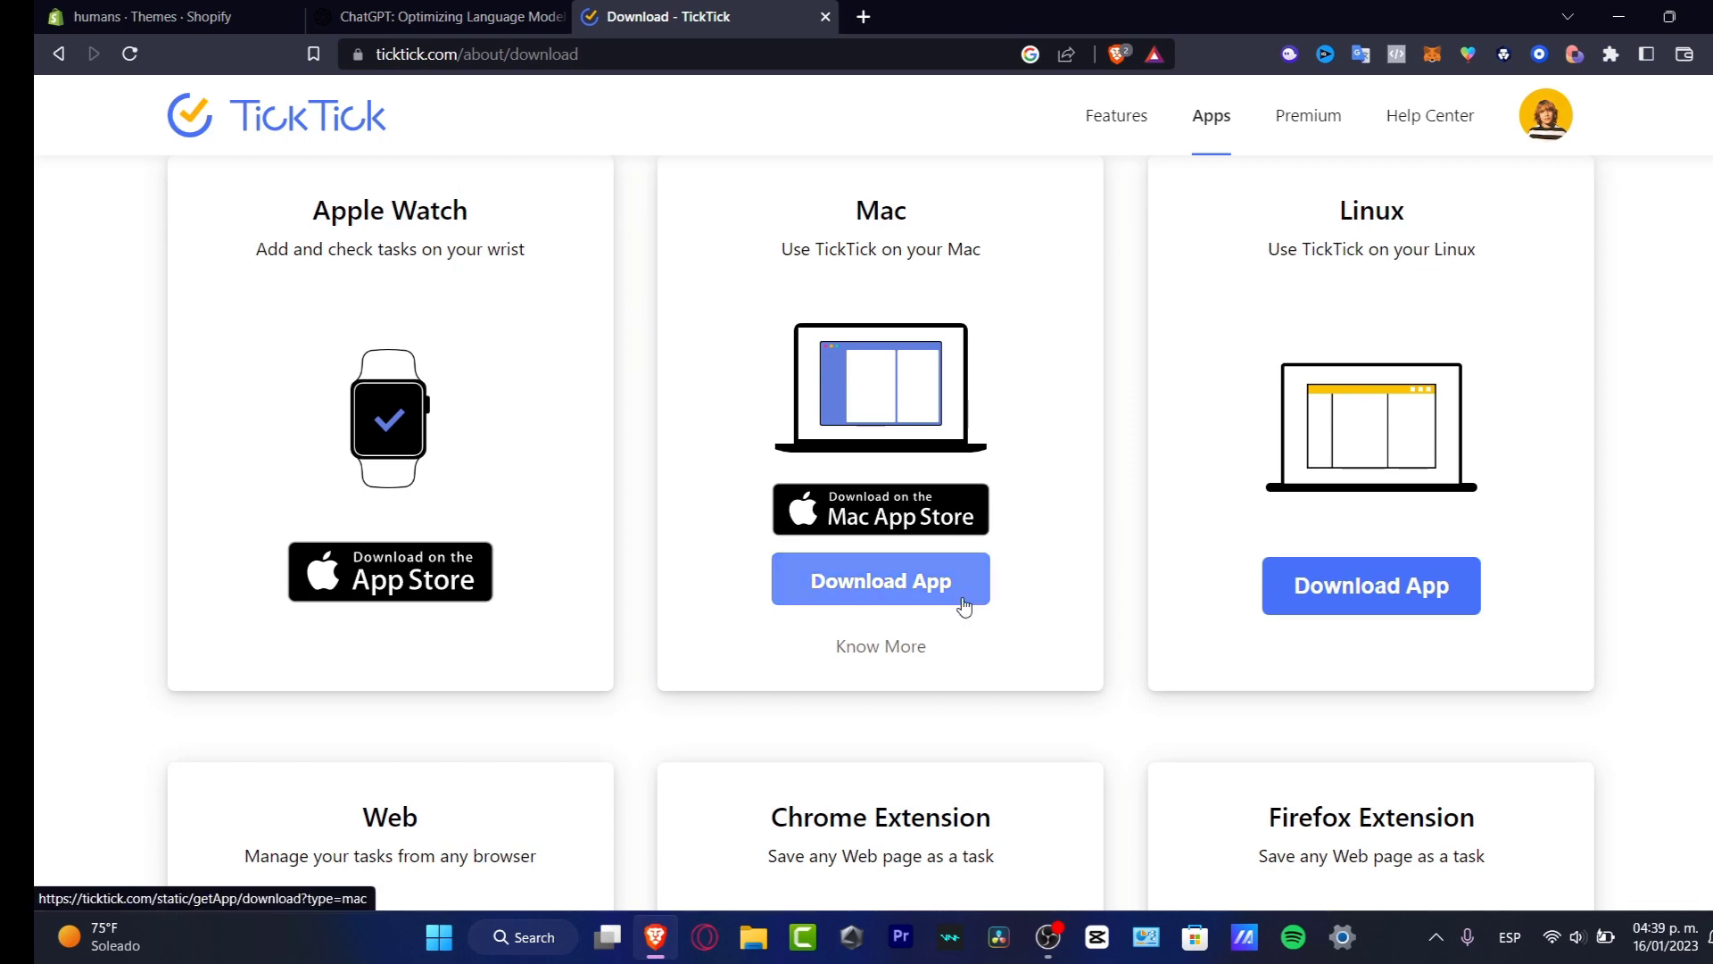
{"action": "scroll", "coordinate": [1327, 532], "scroll_direction": "up", "scroll_amount": 6}
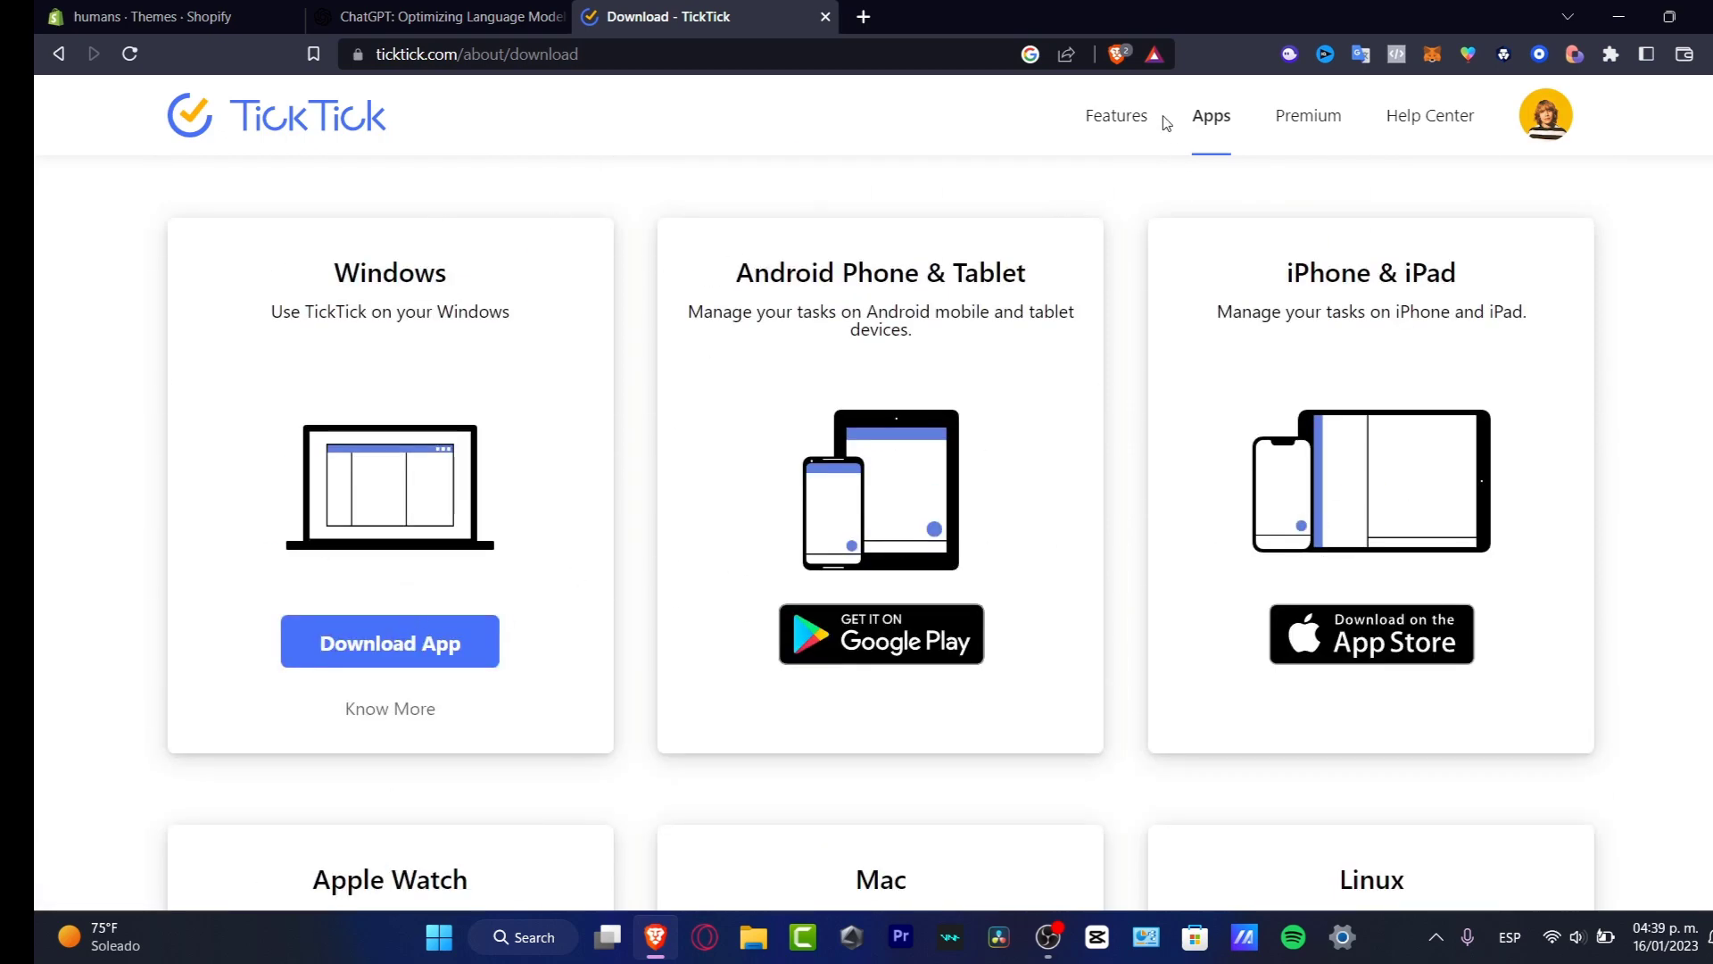
Step: Open the Features page and scroll down to the Focus on your goals section
{"action": "left_click", "coordinate": [1132, 113]}
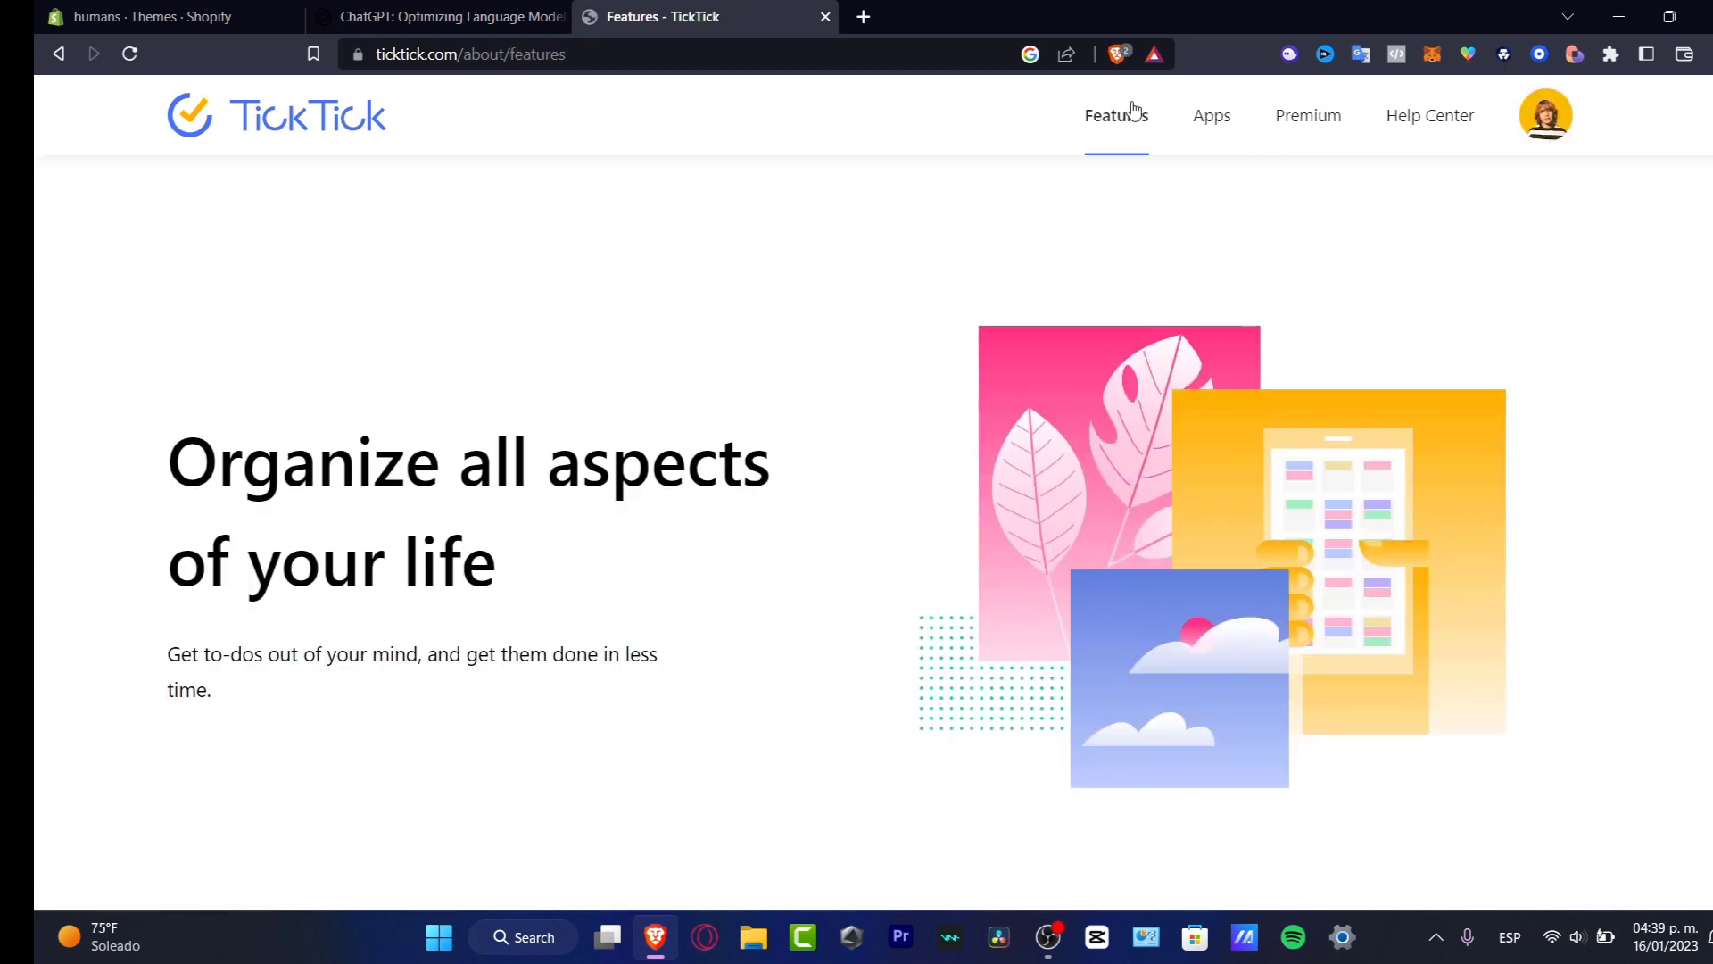
{"action": "scroll", "coordinate": [870, 361], "scroll_direction": "down", "scroll_amount": 5}
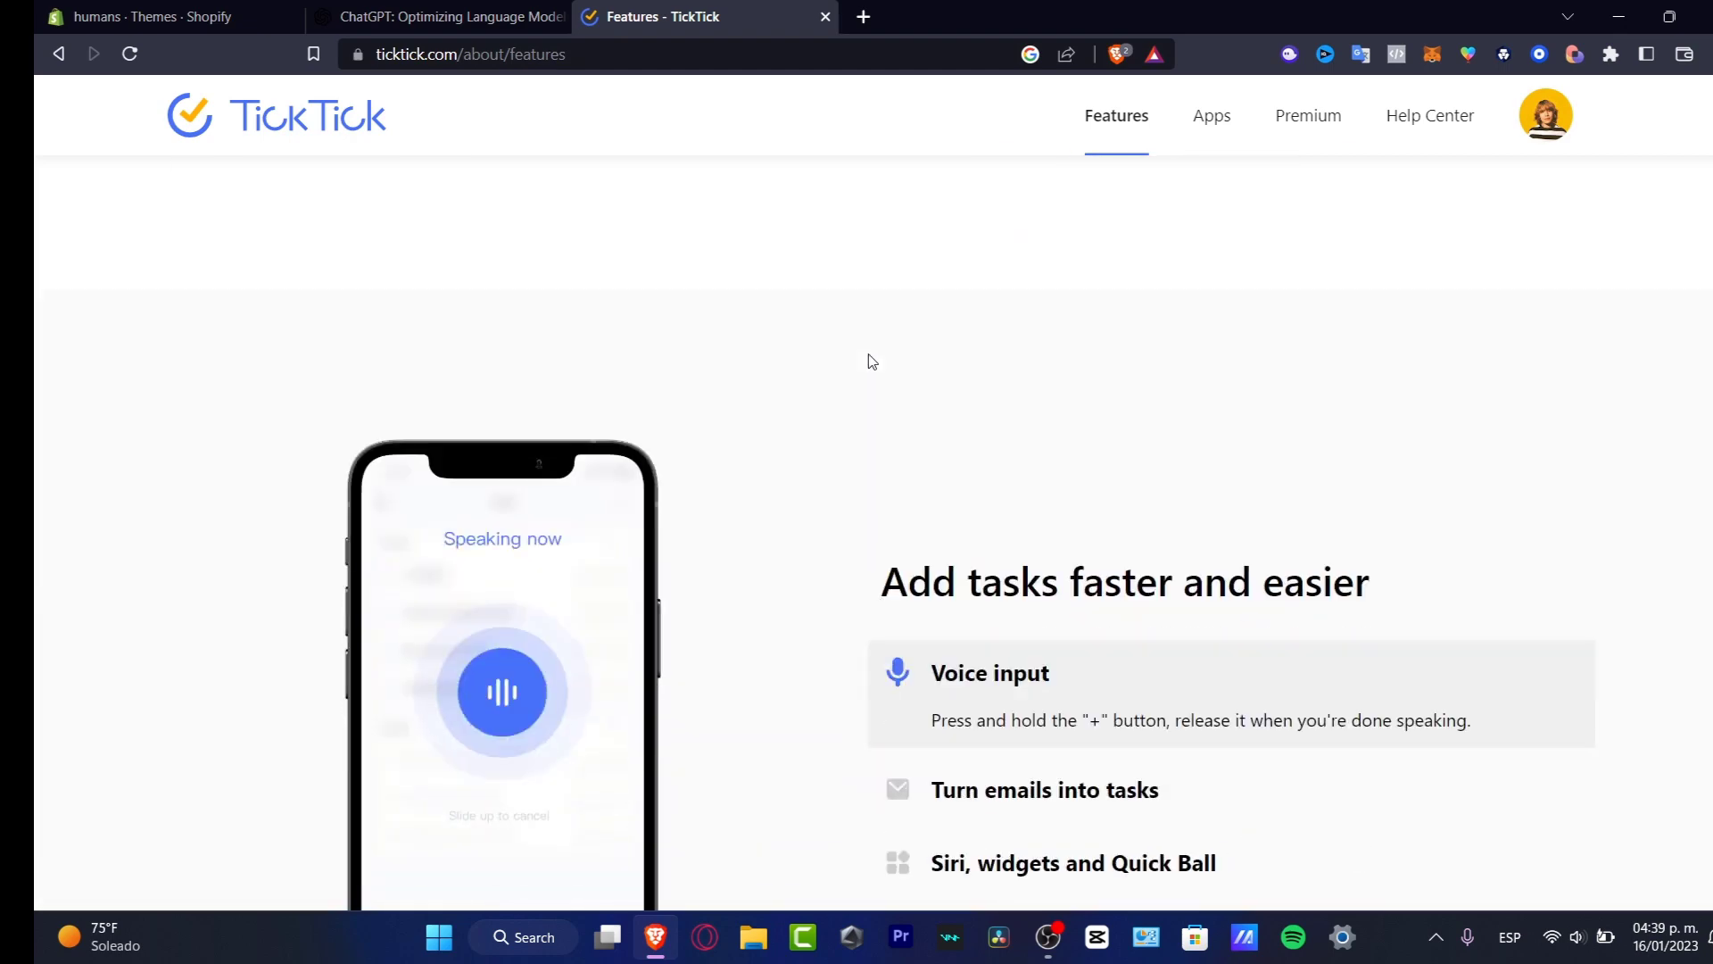
{"action": "scroll", "coordinate": [867, 357], "scroll_direction": "down", "scroll_amount": 10}
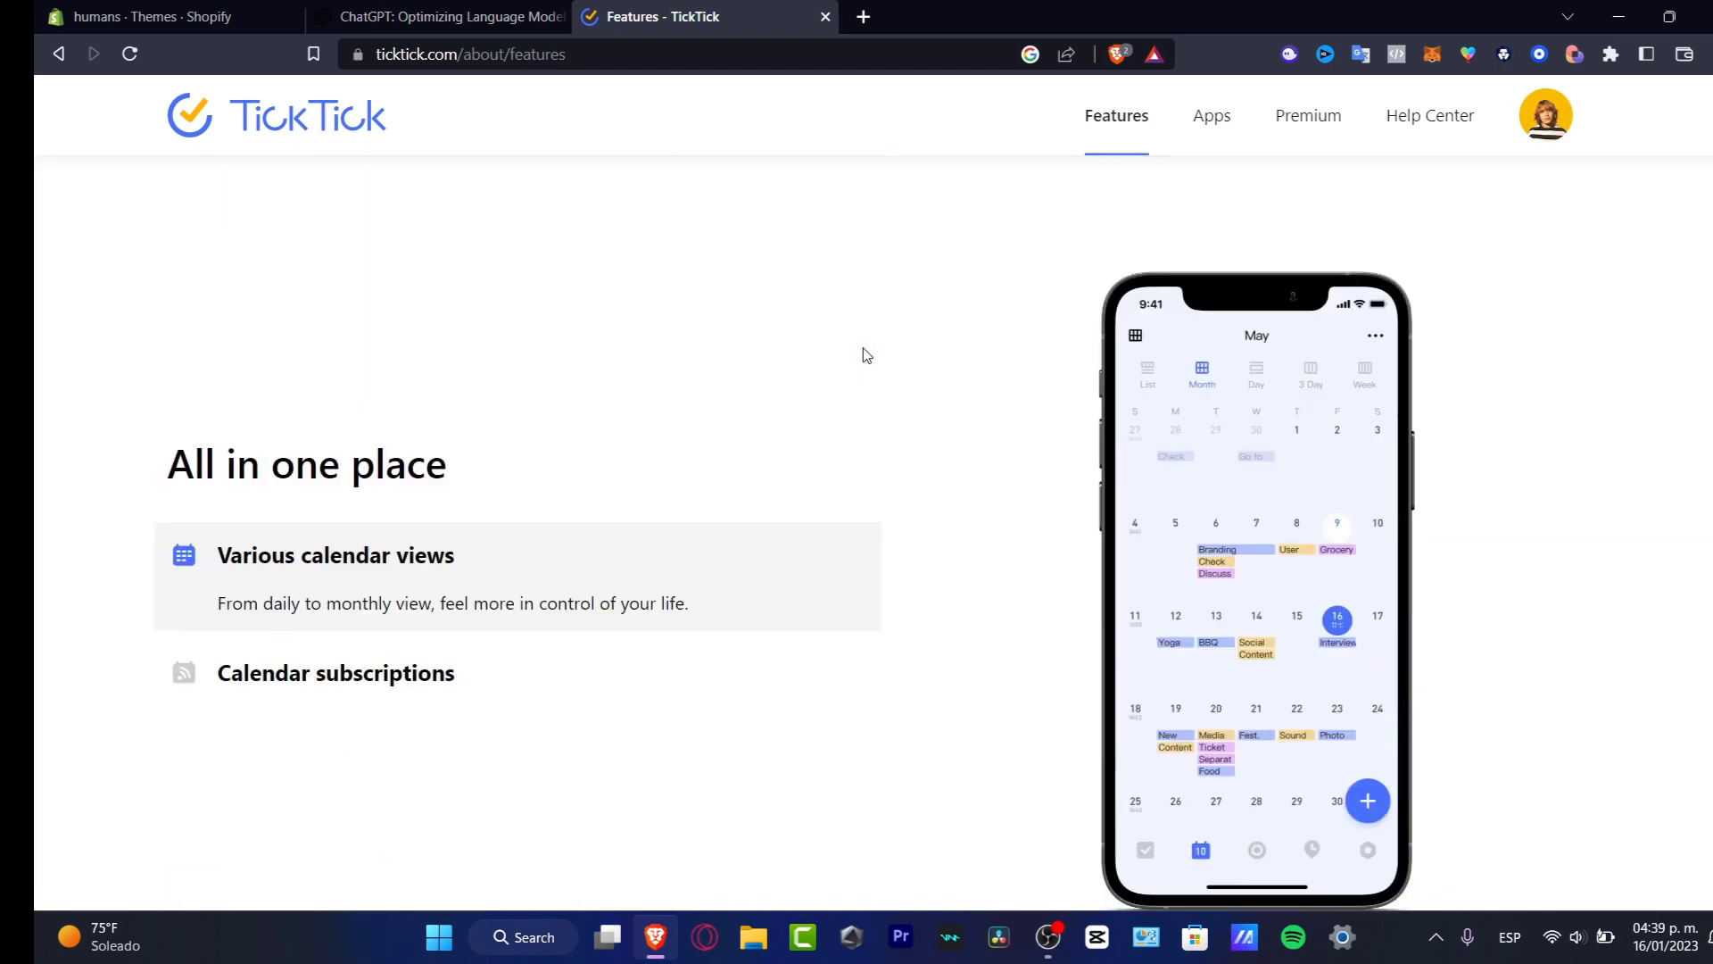
{"action": "scroll", "coordinate": [864, 353], "scroll_direction": "down", "scroll_amount": 3}
Step: Enter the web app via My TickTick, glance at search and Inbox, then open Next 7 Days
{"action": "mouse_move", "coordinate": [1546, 118]}
{"action": "left_click", "coordinate": [1544, 193]}
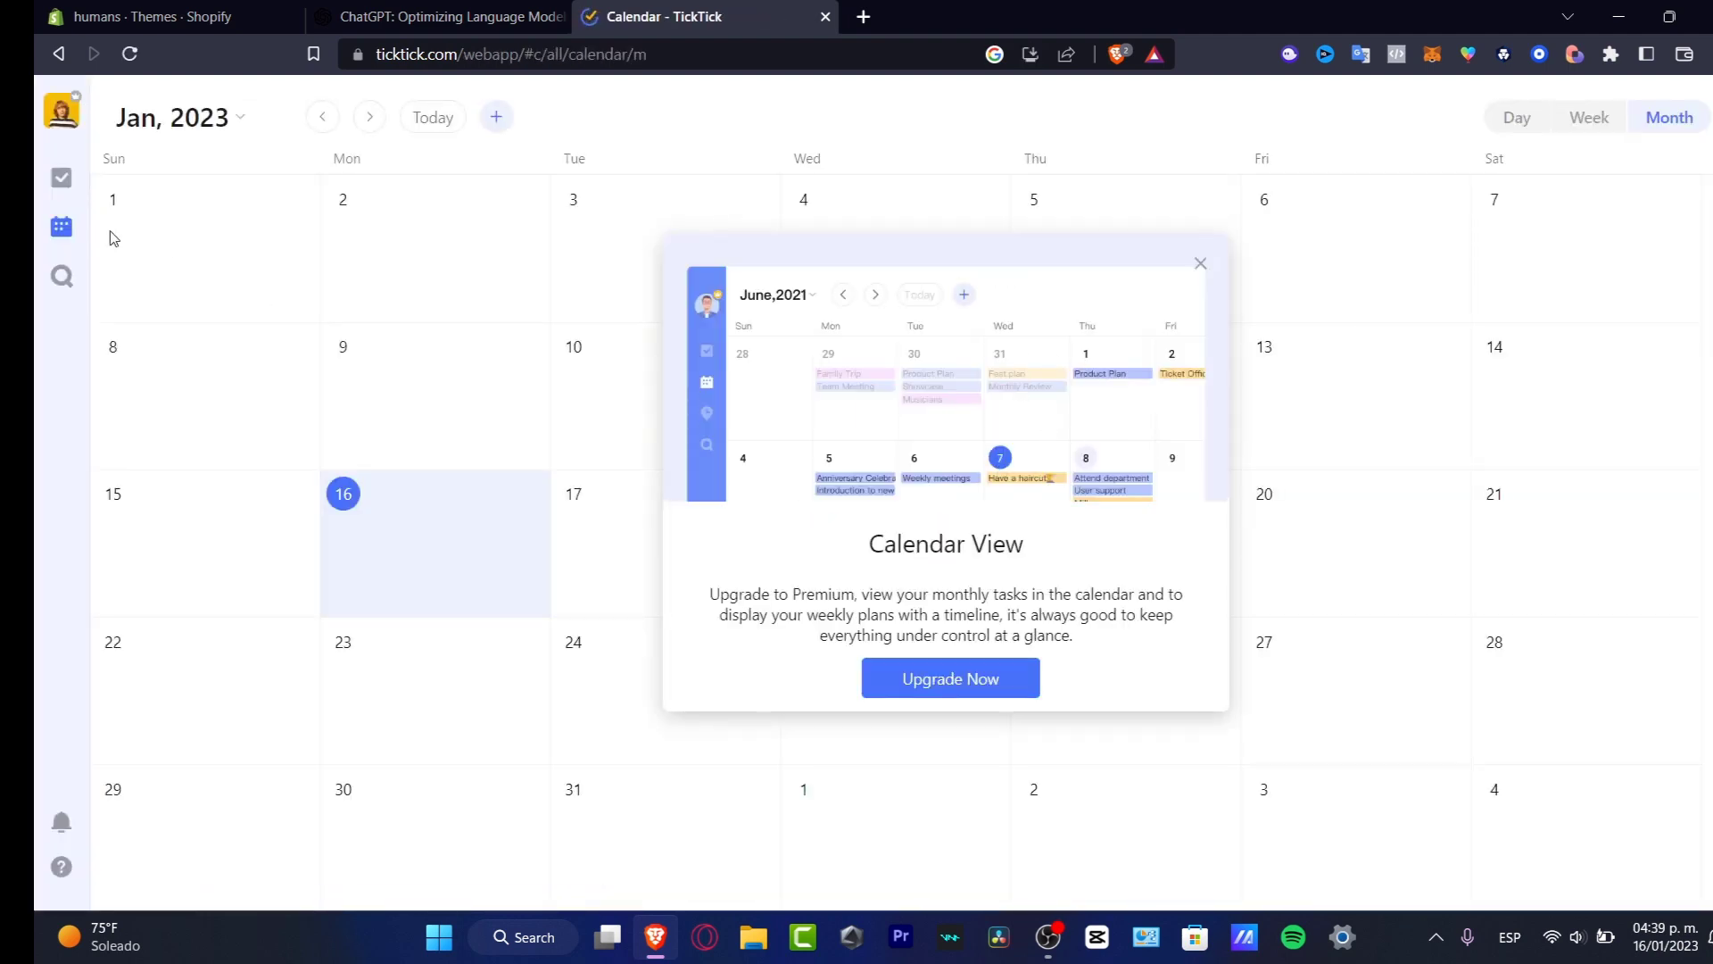
{"action": "left_click", "coordinate": [58, 284]}
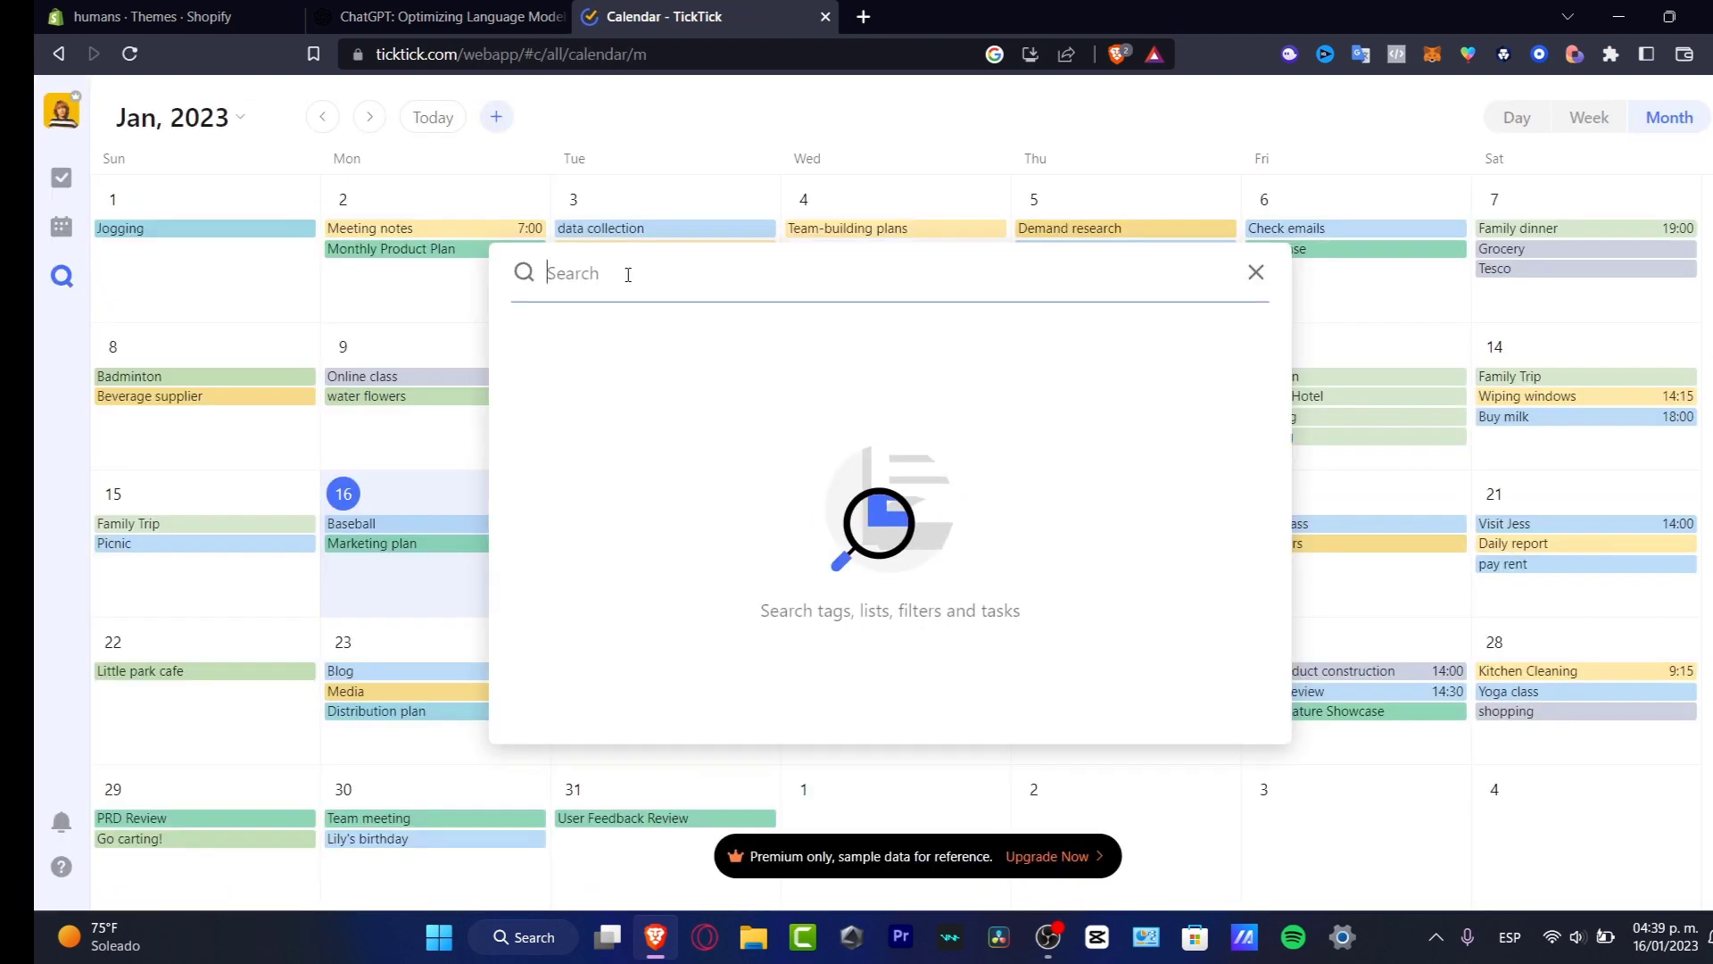
{"action": "left_click", "coordinate": [60, 178]}
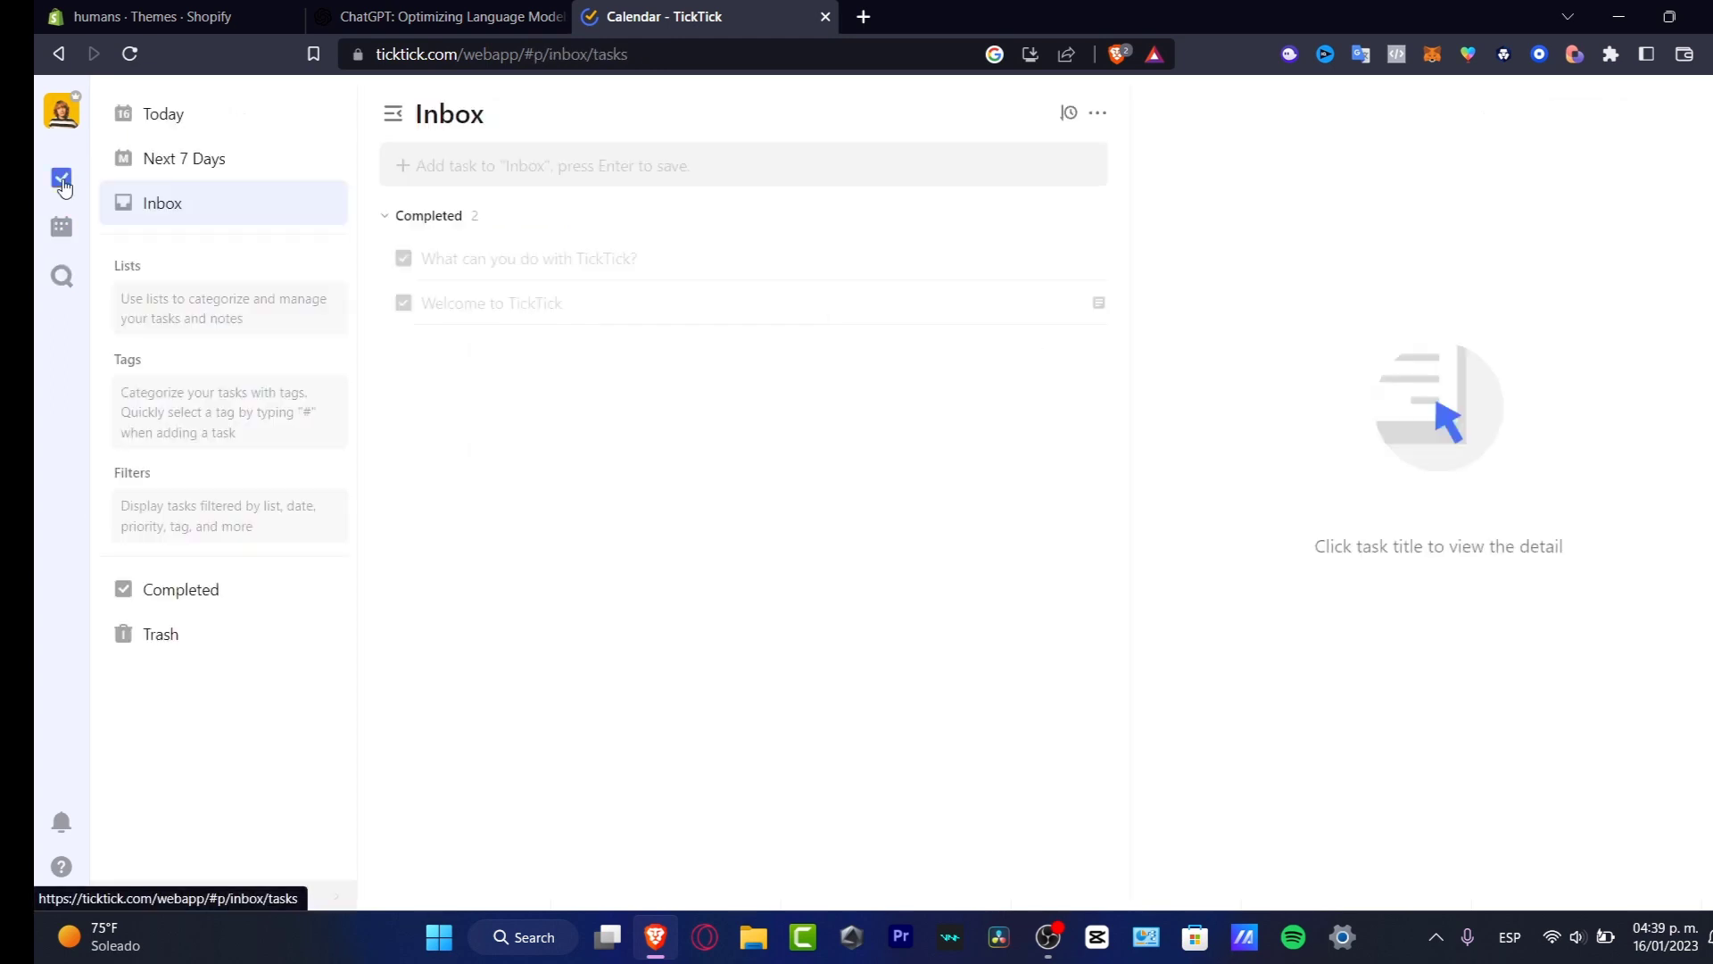
{"action": "left_click", "coordinate": [64, 116]}
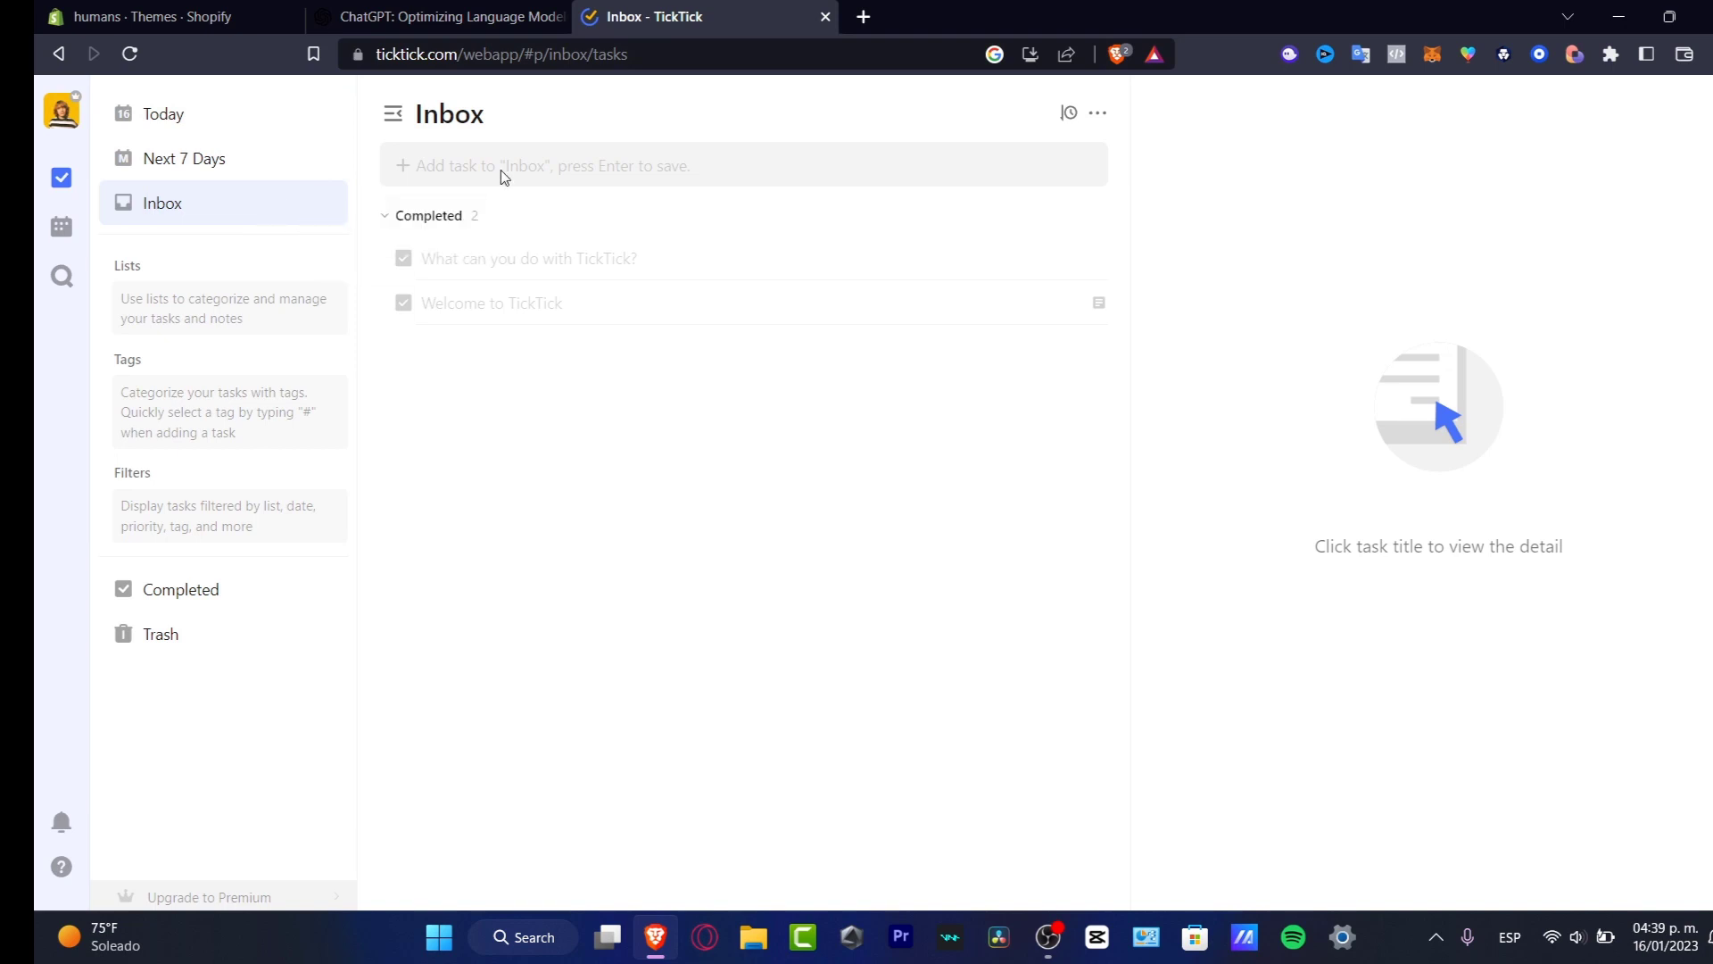
{"action": "left_click", "coordinate": [183, 158]}
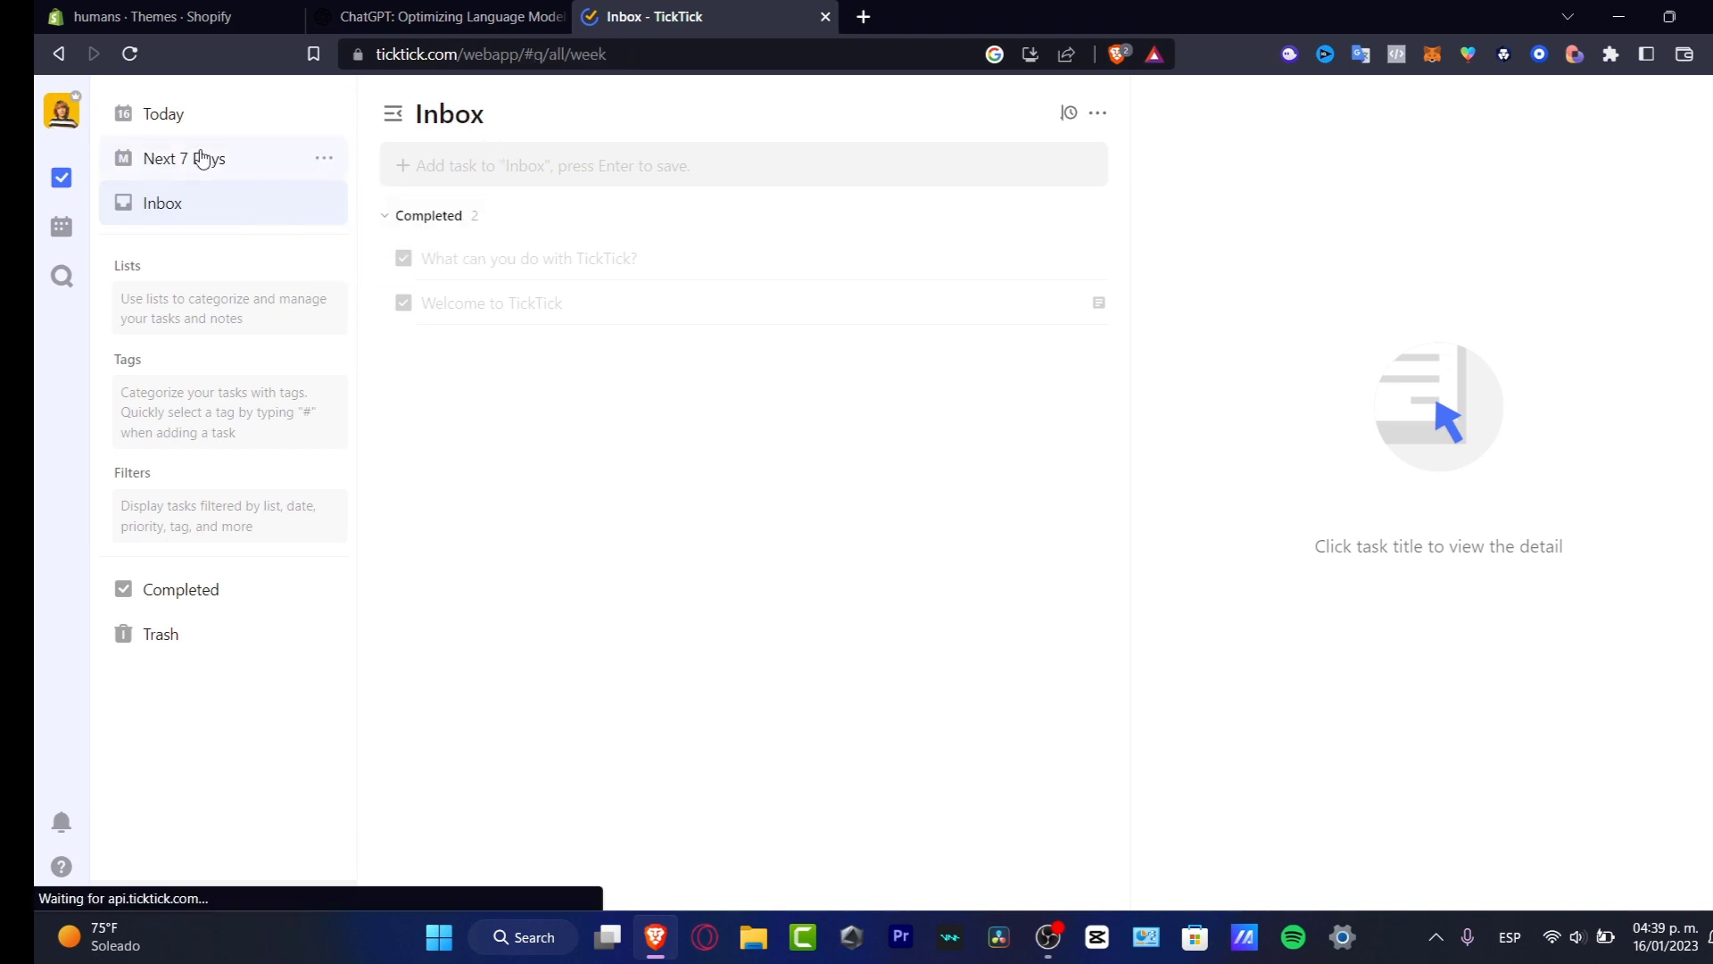
Step: Switch to Today and look over its more-options and sorting menus
{"action": "left_click", "coordinate": [163, 114]}
{"action": "left_click", "coordinate": [1097, 112]}
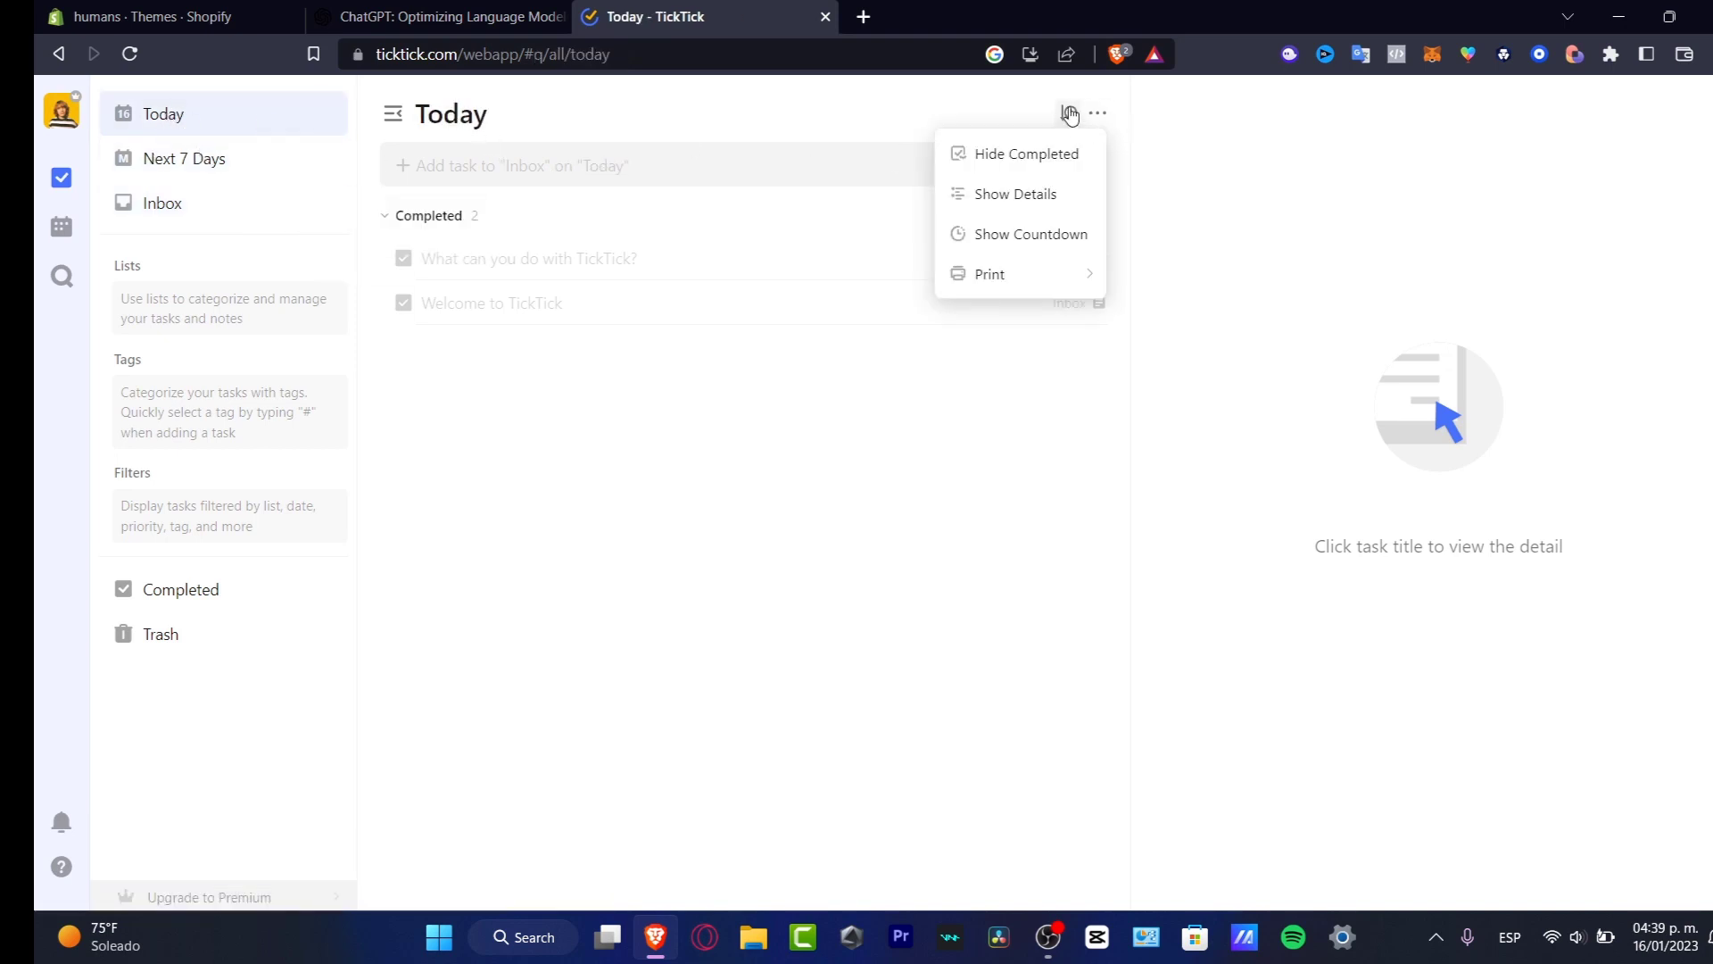
{"action": "left_click", "coordinate": [1068, 113]}
{"action": "left_click", "coordinate": [1096, 116]}
Step: Bring up the Task Template dialog through the new task's Add from Template option
{"action": "left_click", "coordinate": [489, 166]}
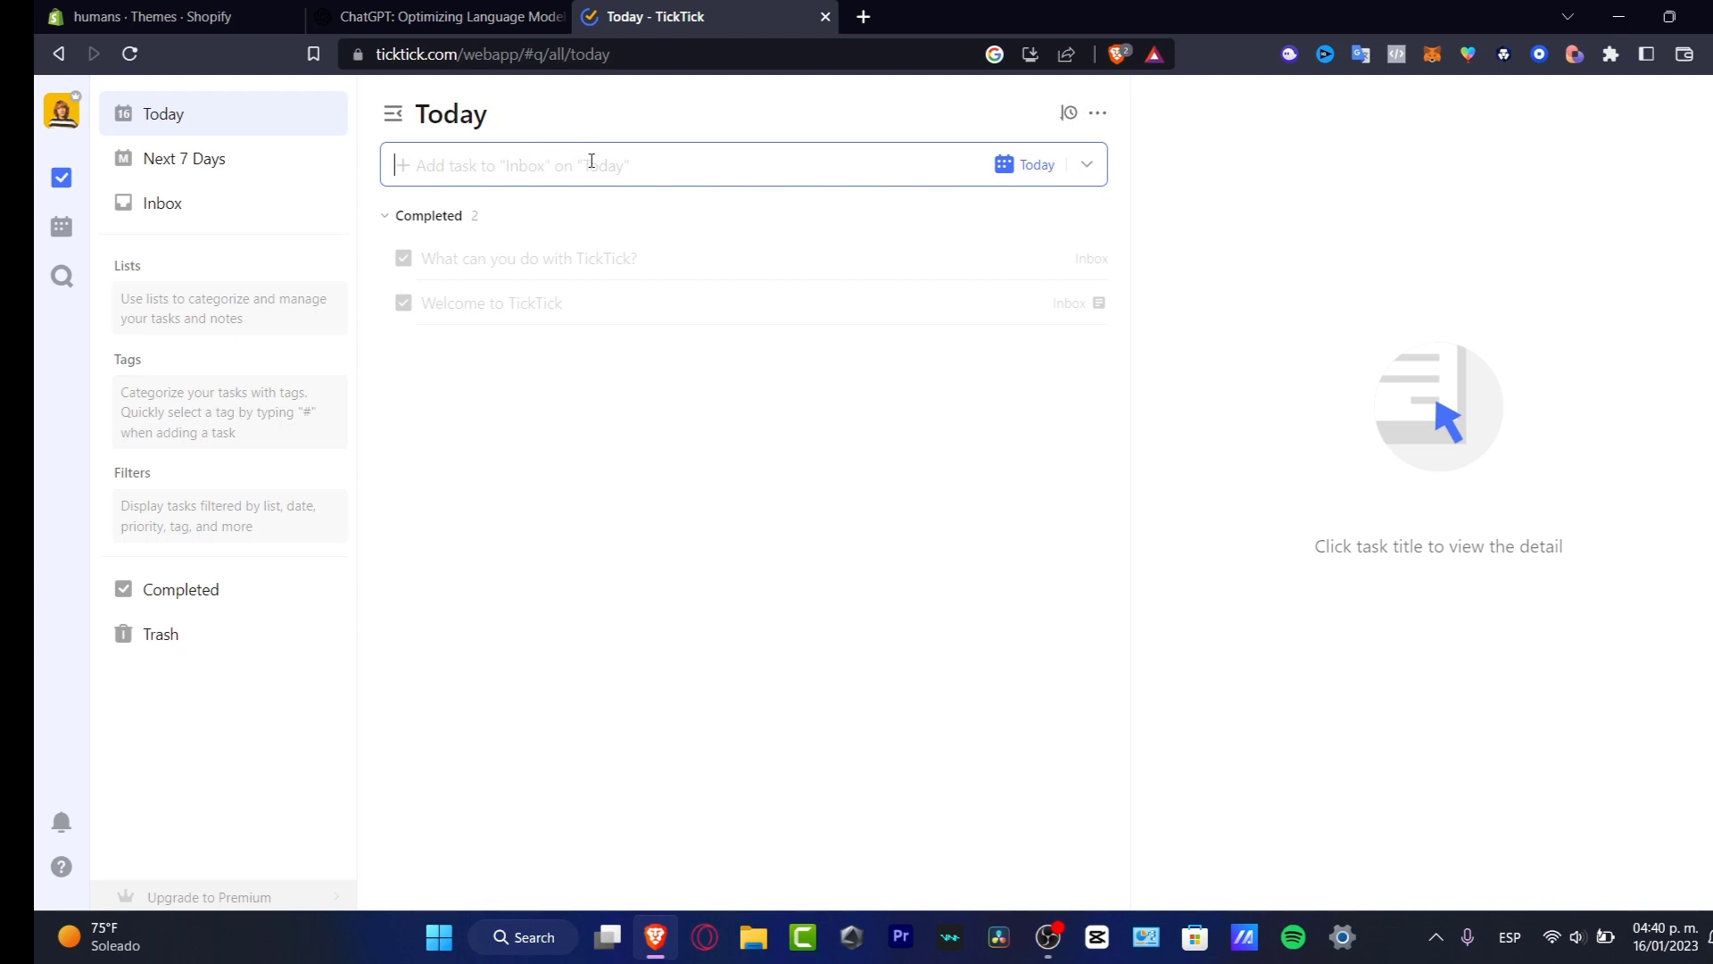
{"action": "left_click", "coordinate": [1089, 169]}
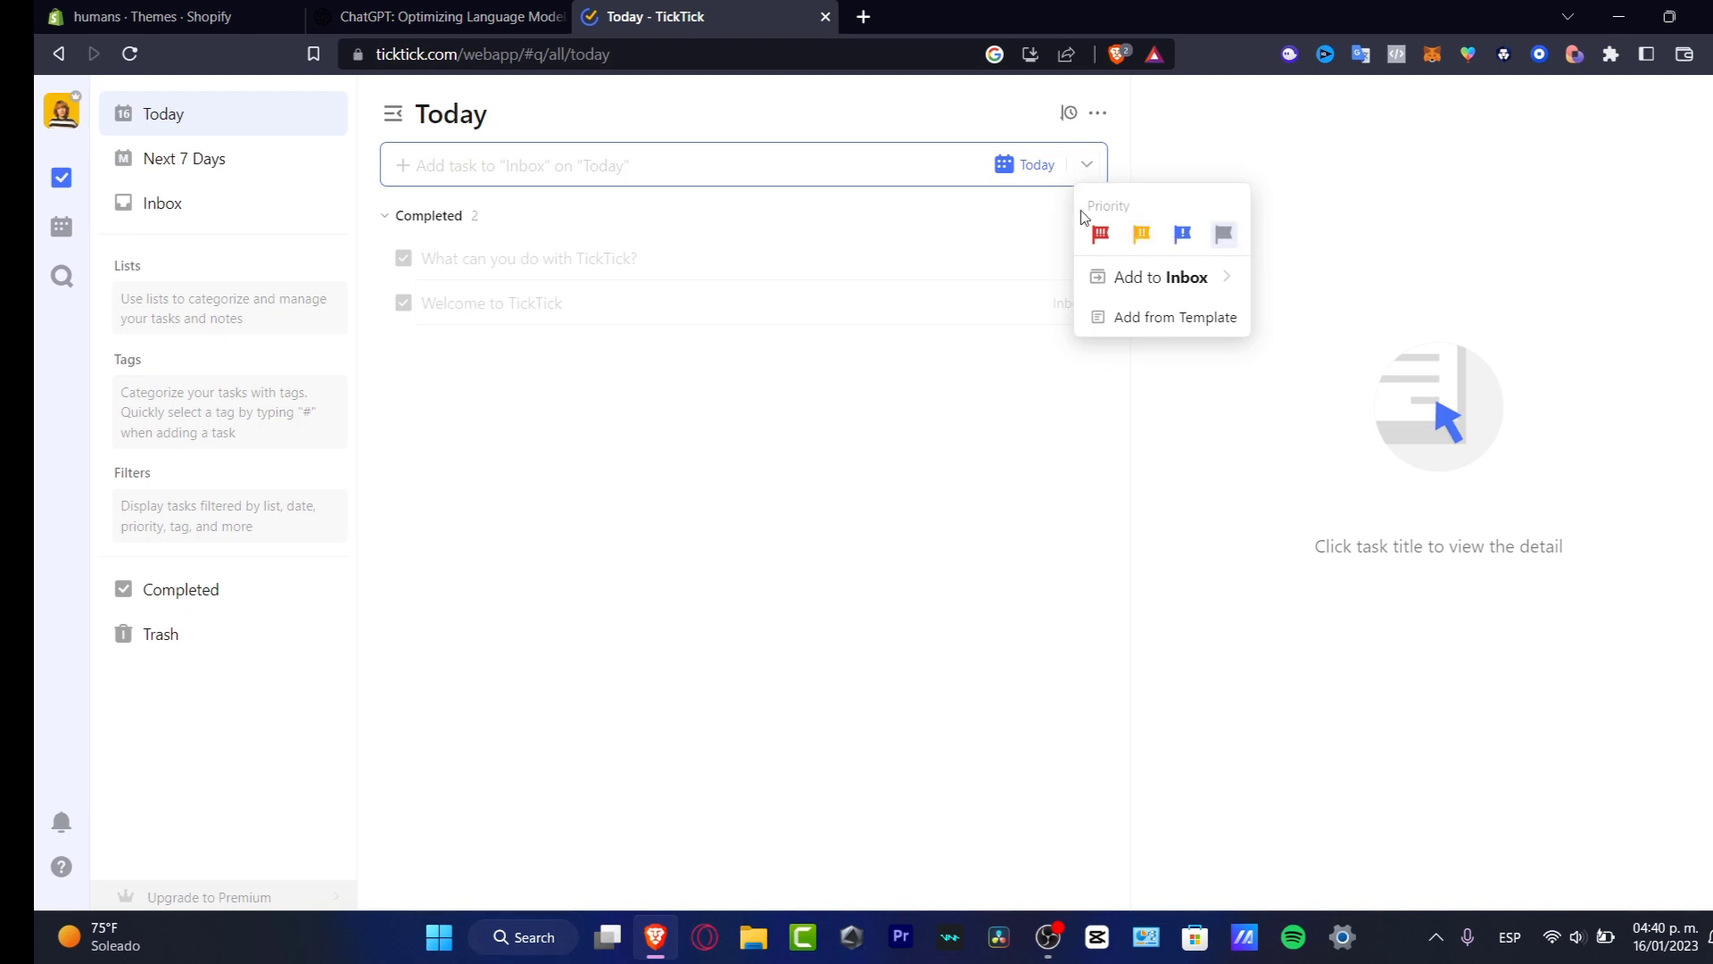
{"action": "left_click", "coordinate": [1209, 318]}
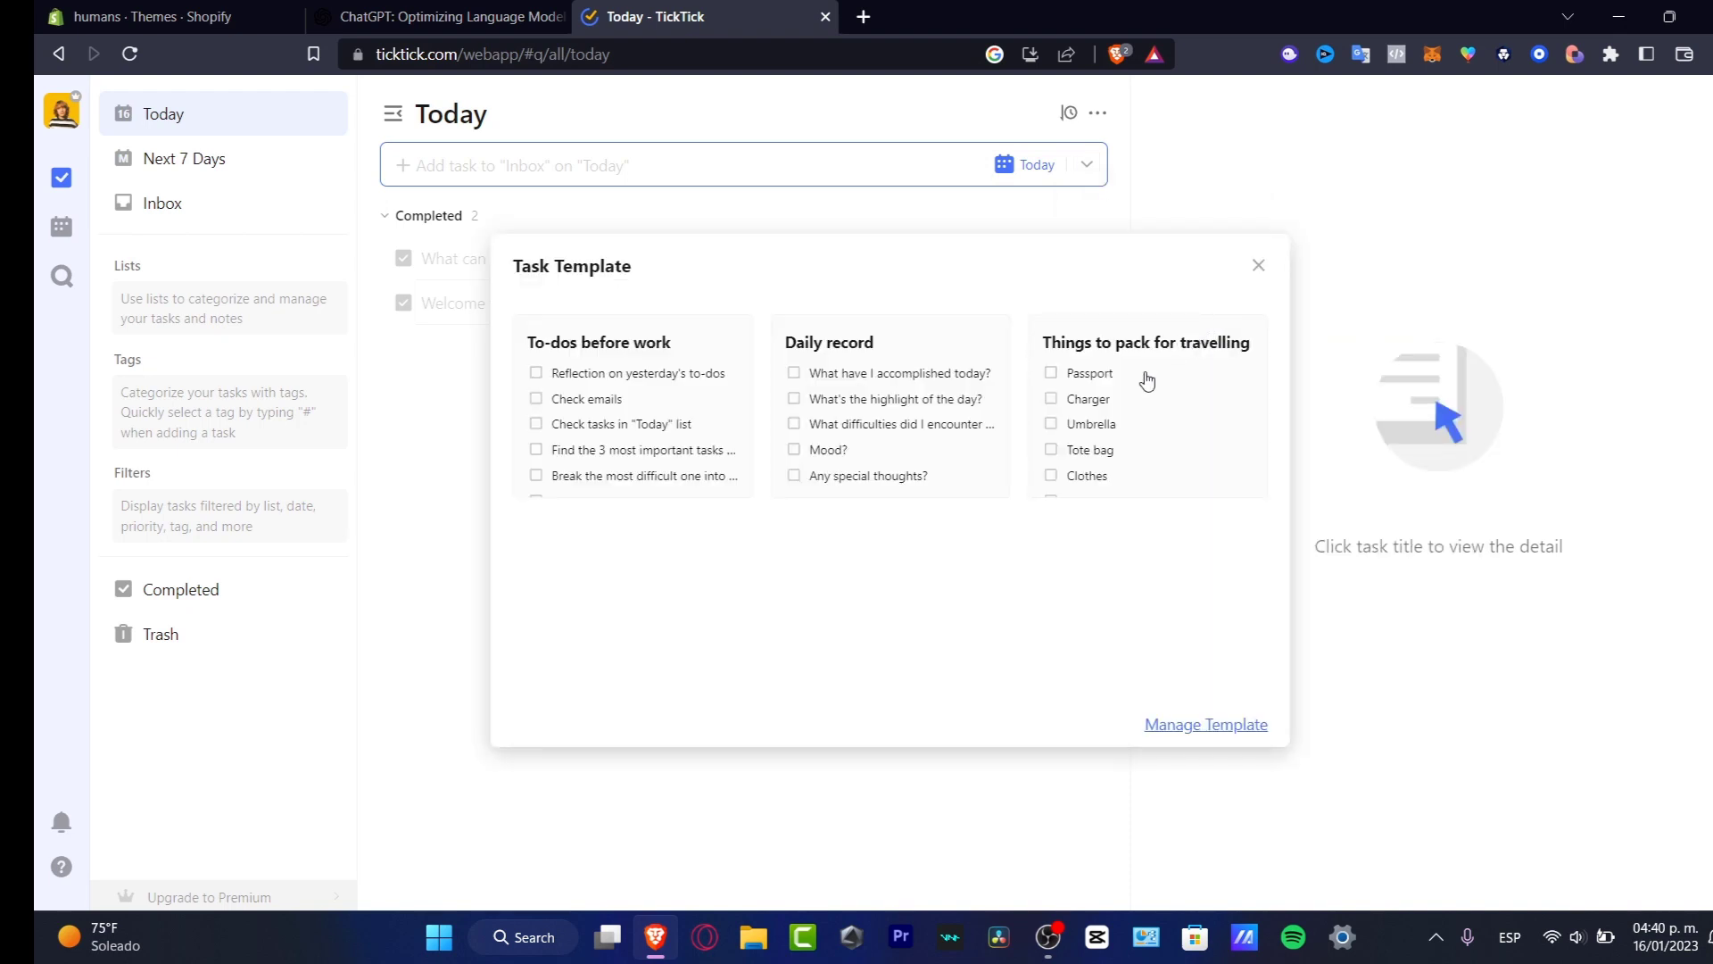
{"action": "left_click", "coordinate": [597, 268]}
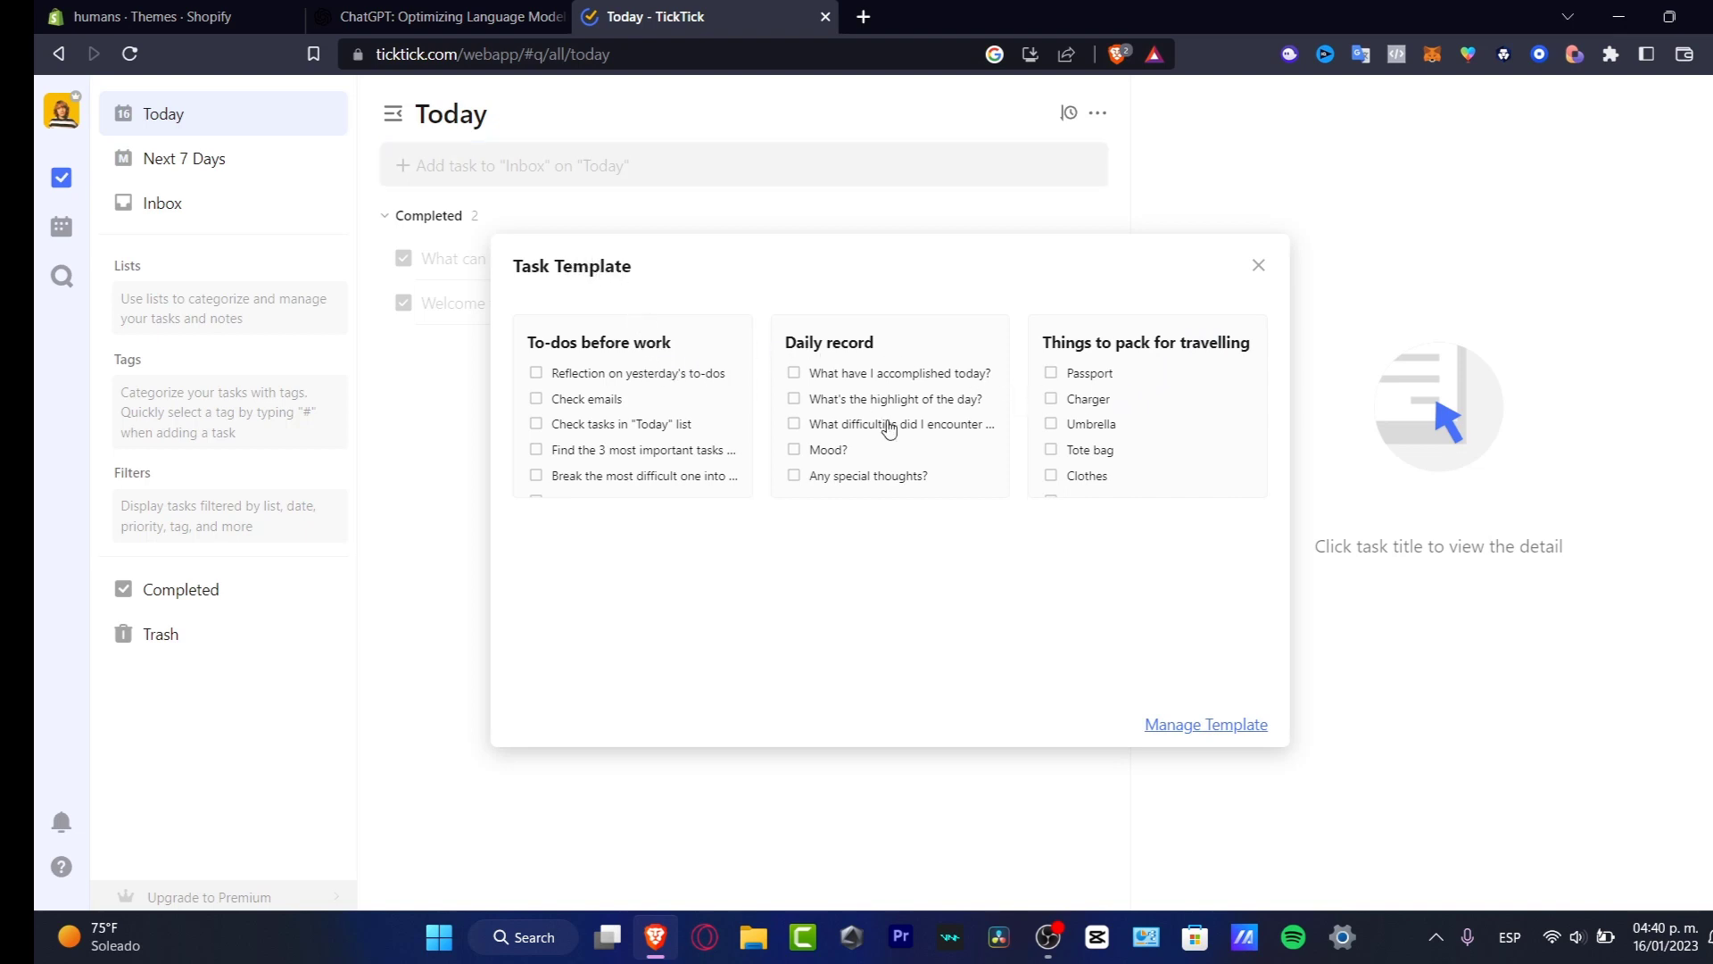
Step: Browse Task and Note templates, Calendar & Mail, and Backup & Import settings, then return to Today
{"action": "left_click", "coordinate": [1245, 723]}
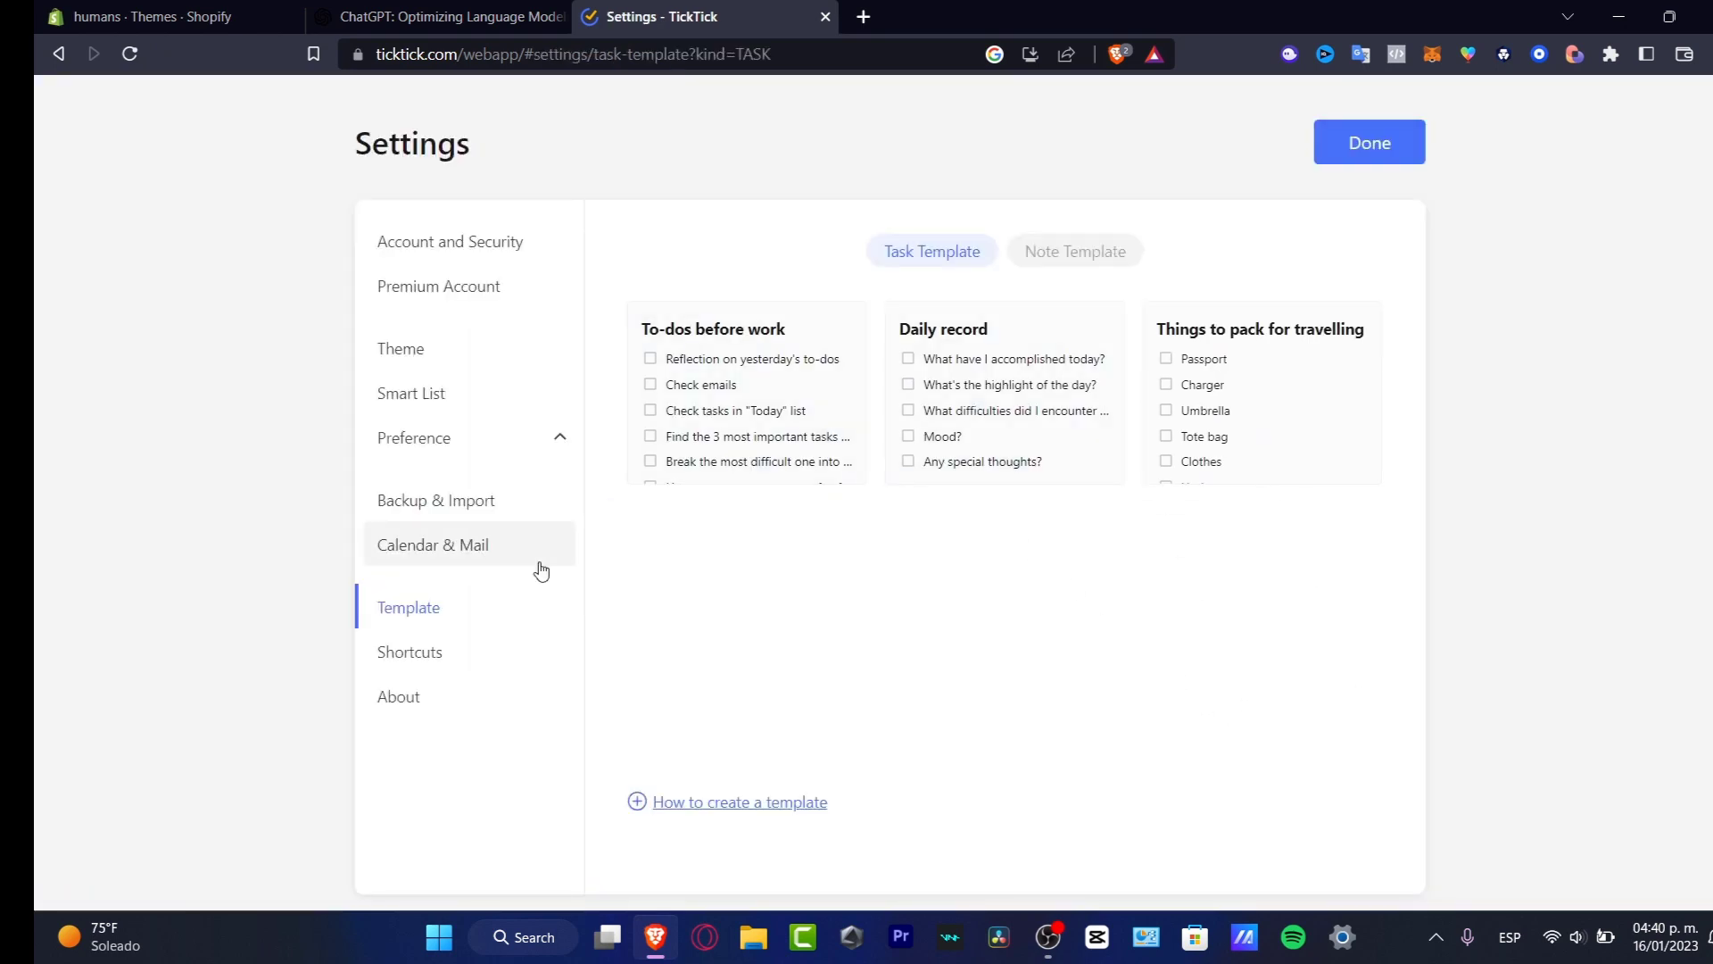
{"action": "left_click", "coordinate": [1081, 267]}
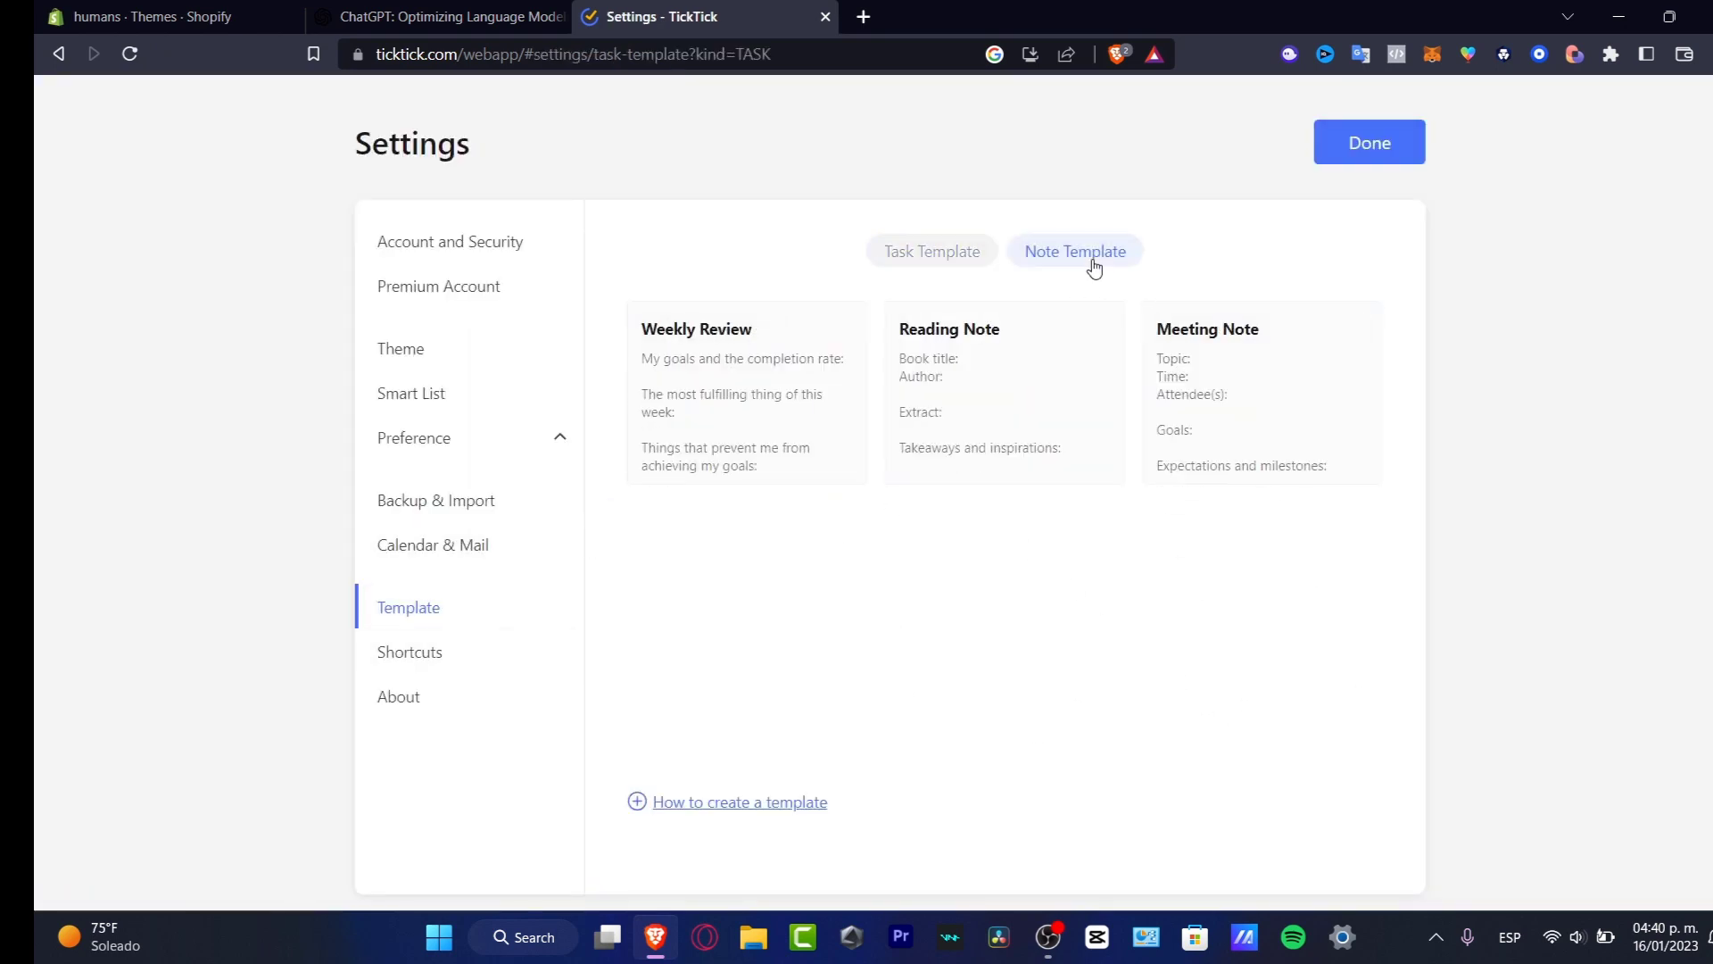
{"action": "left_click", "coordinate": [952, 249]}
{"action": "left_click", "coordinate": [475, 545]}
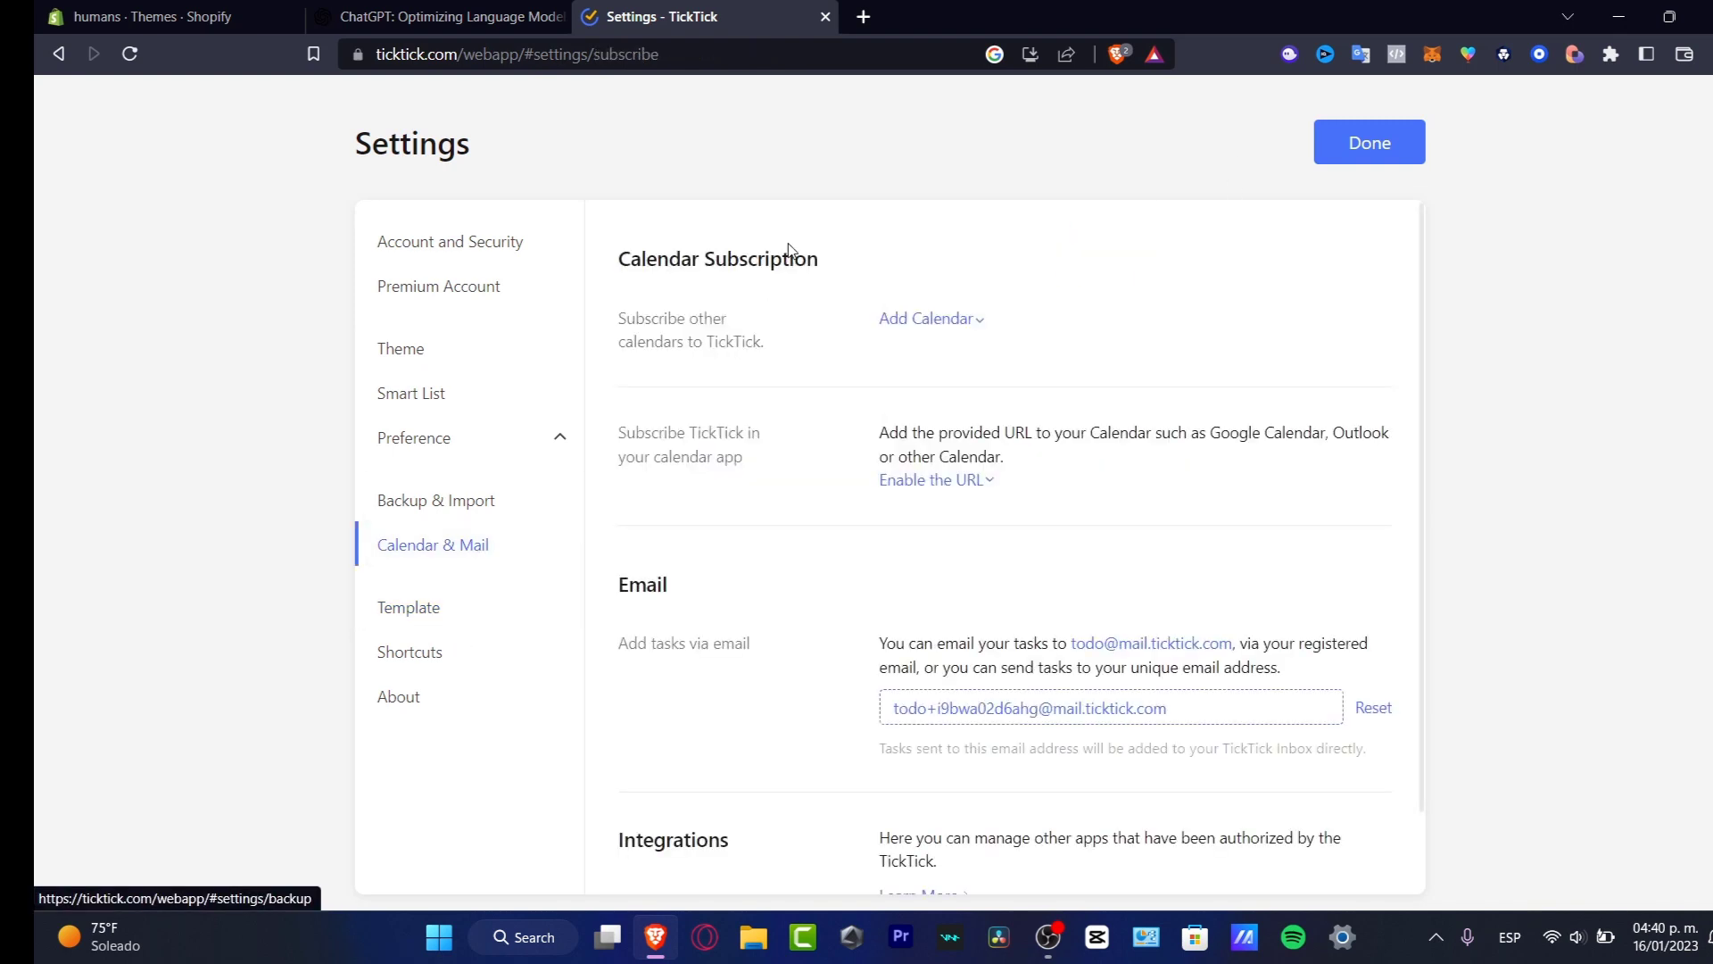
{"action": "left_click", "coordinate": [490, 499]}
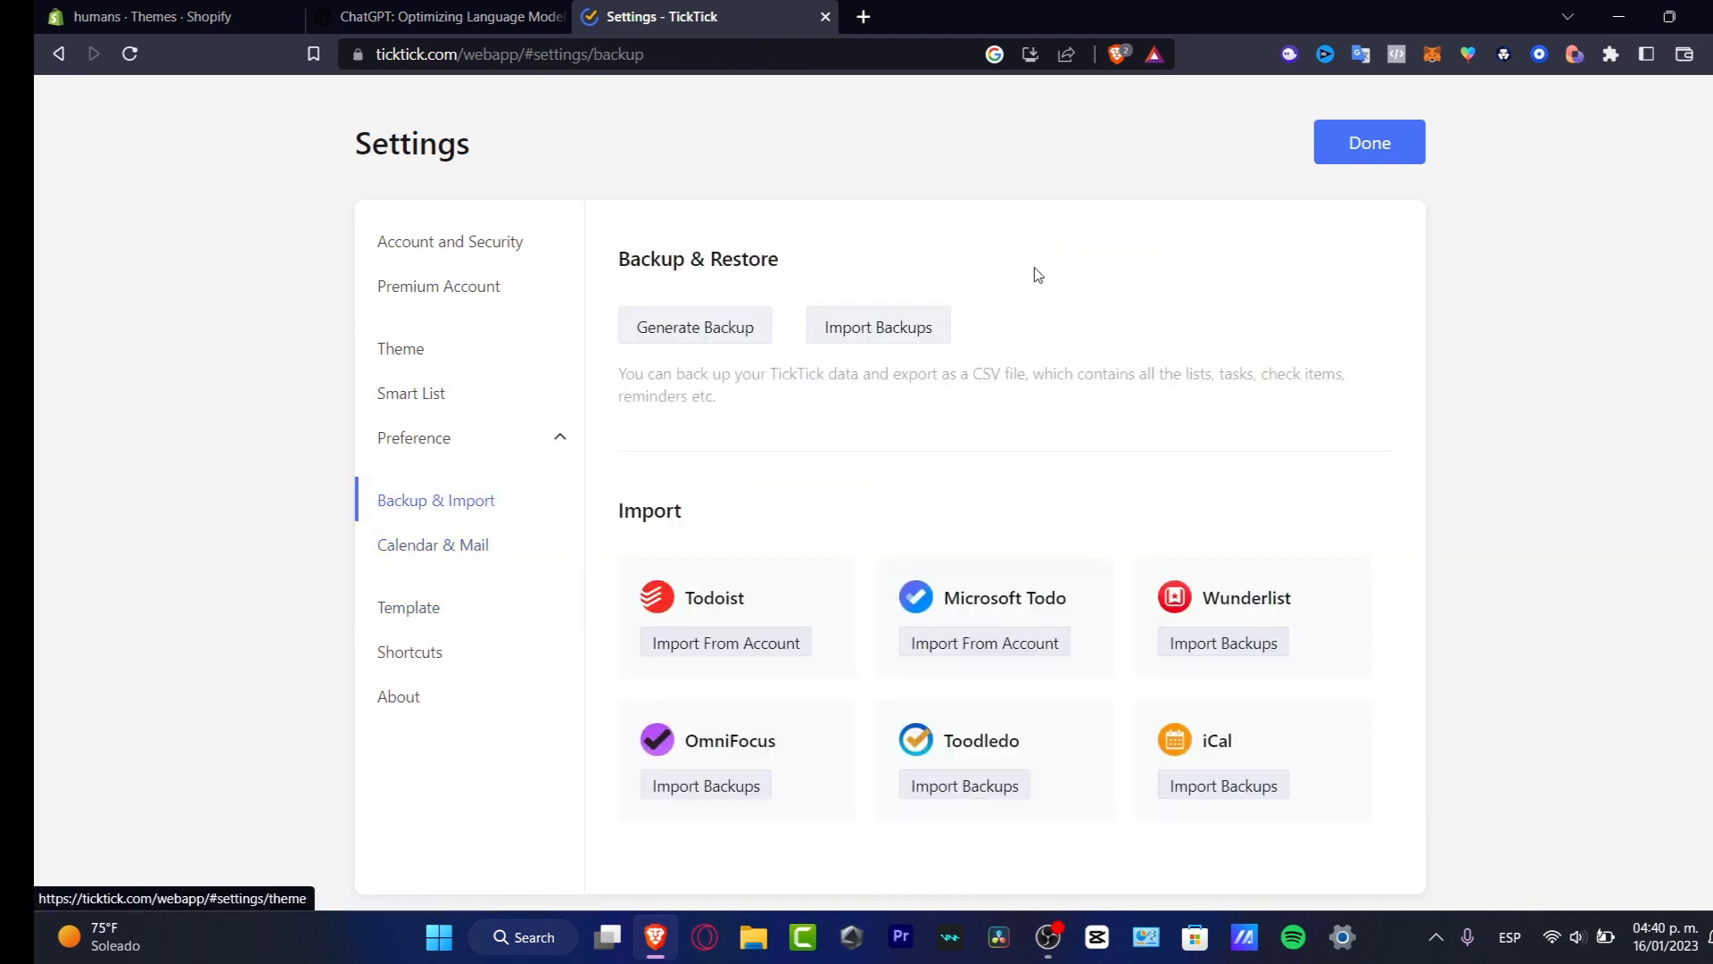
{"action": "left_click", "coordinate": [1382, 158]}
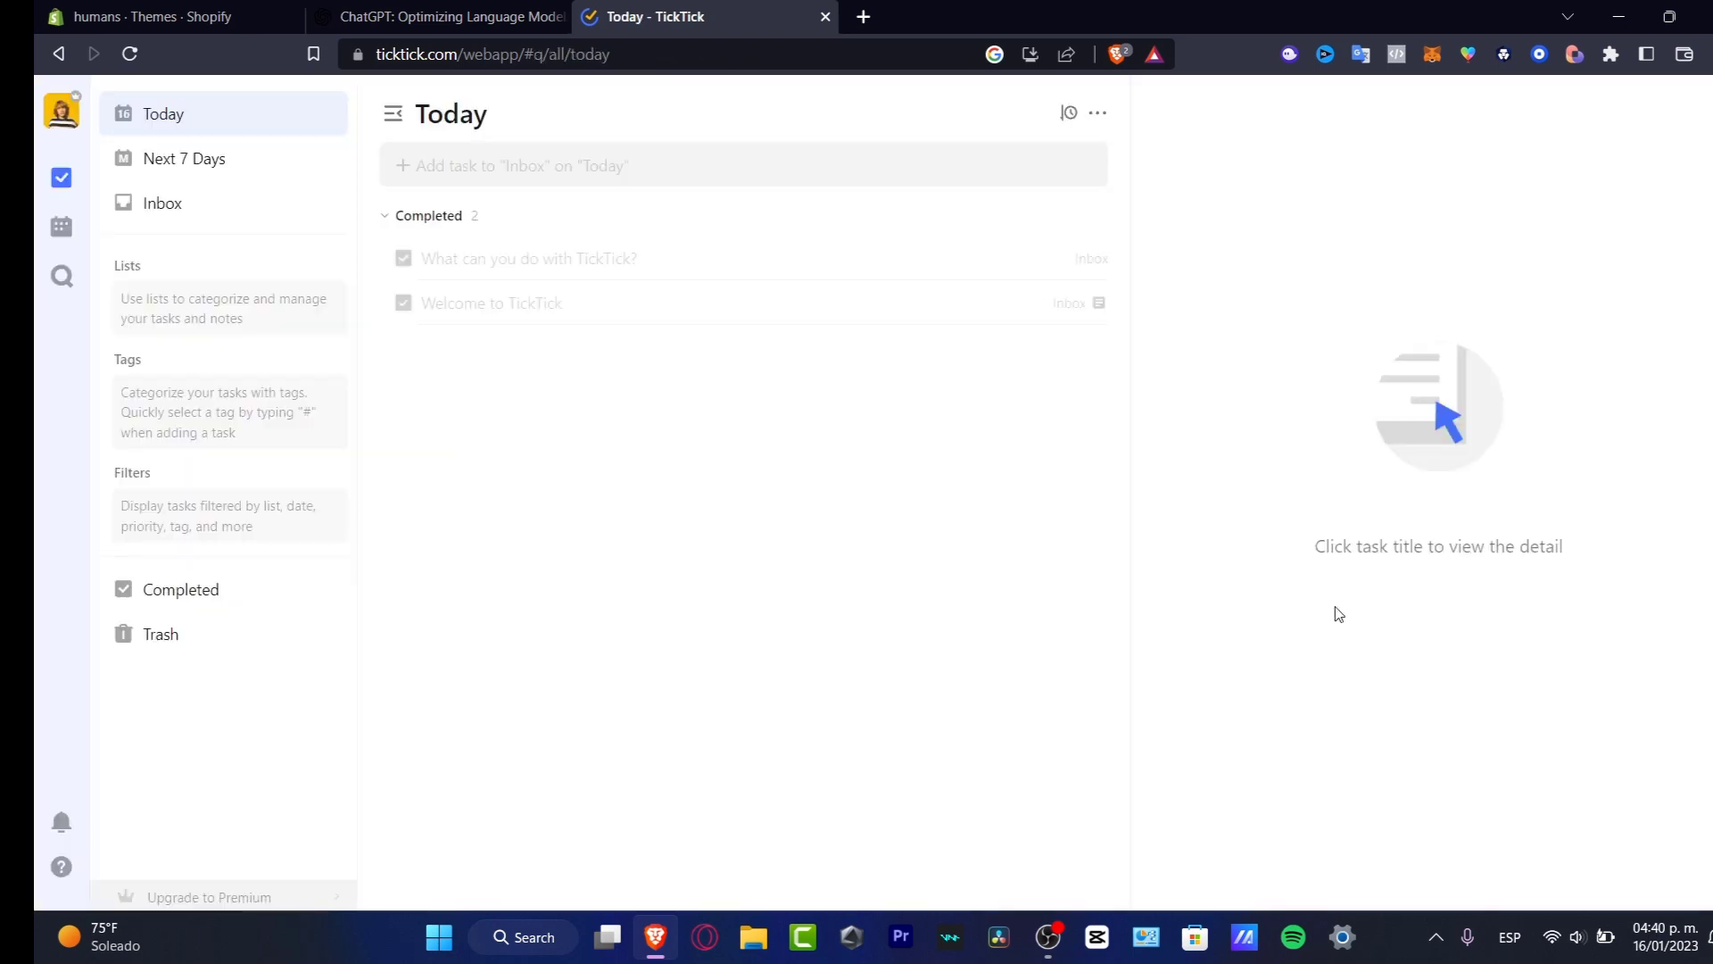
Step: Add the To-dos before work template to Today, creating a task with seven checklist items
{"action": "left_click", "coordinate": [483, 167]}
{"action": "left_click", "coordinate": [1086, 168]}
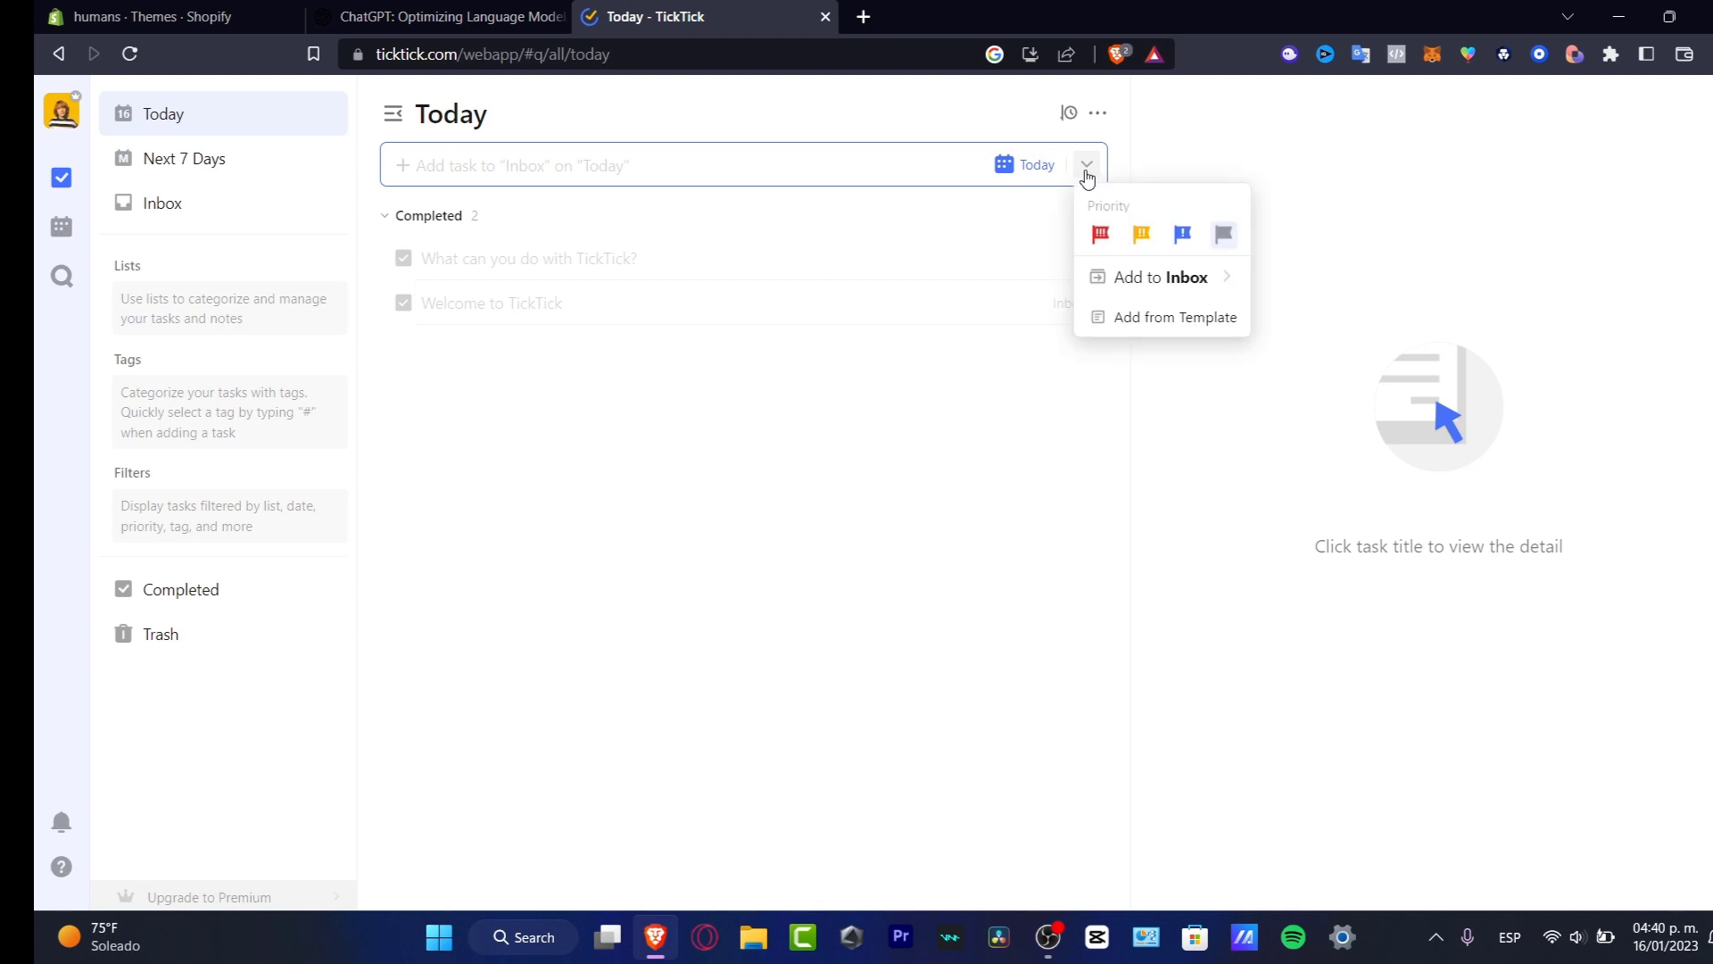
{"action": "left_click", "coordinate": [1160, 319]}
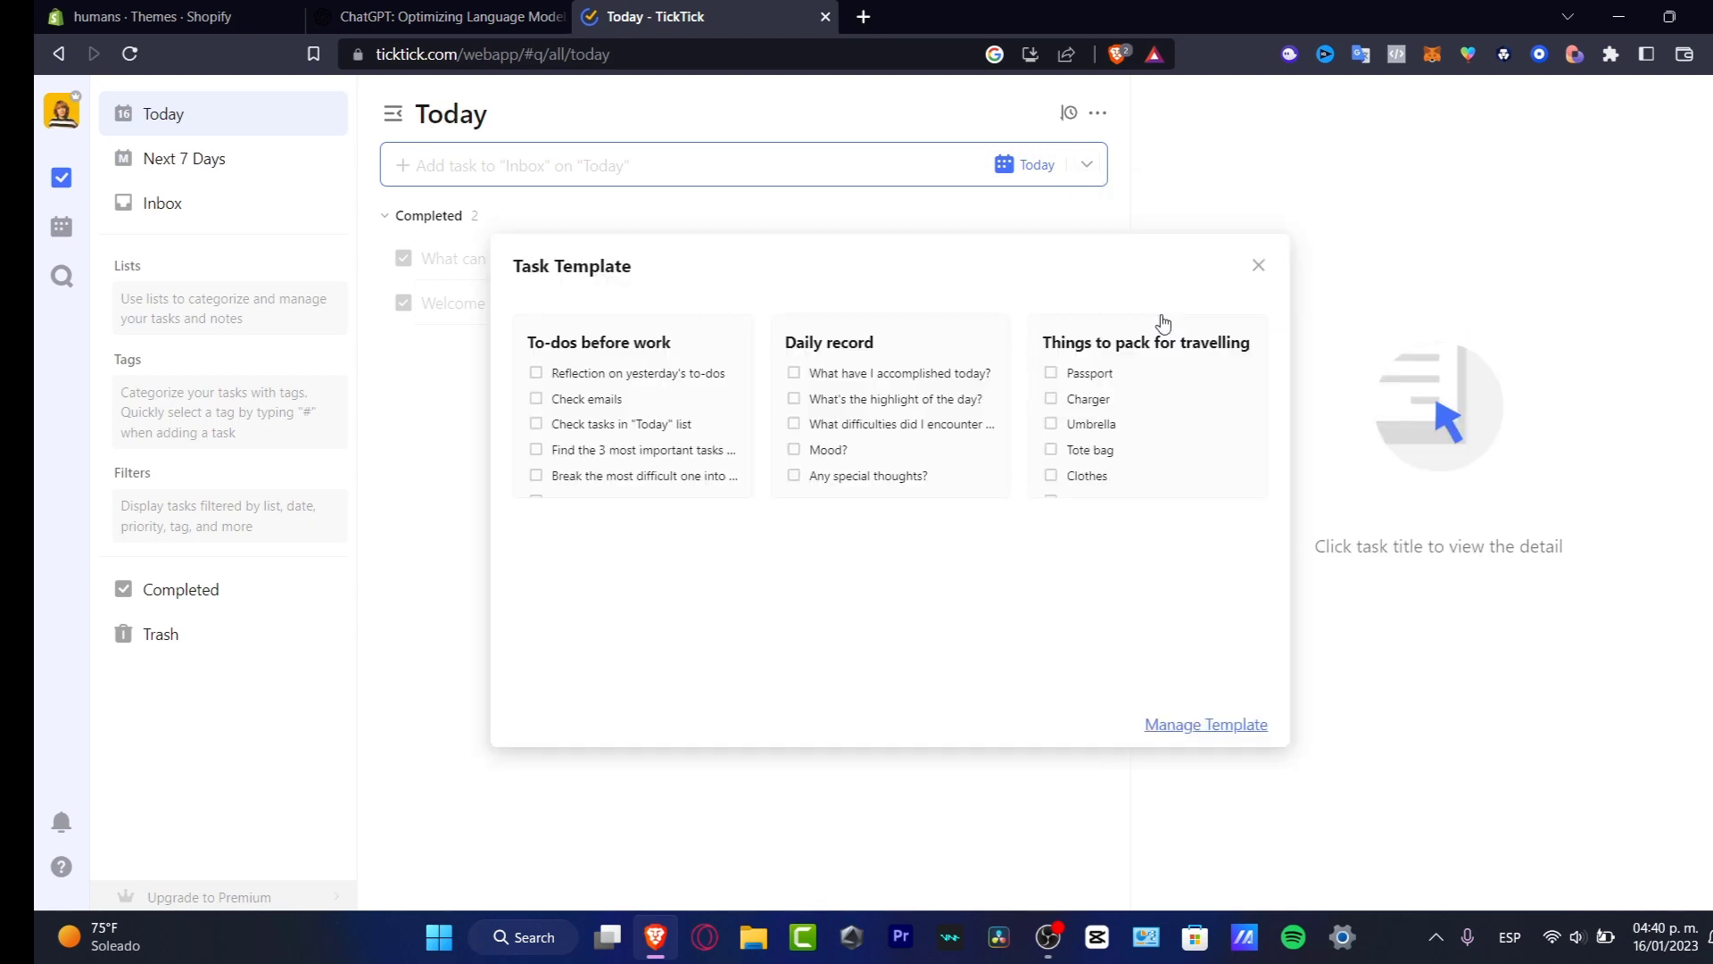
{"action": "left_click", "coordinate": [595, 385]}
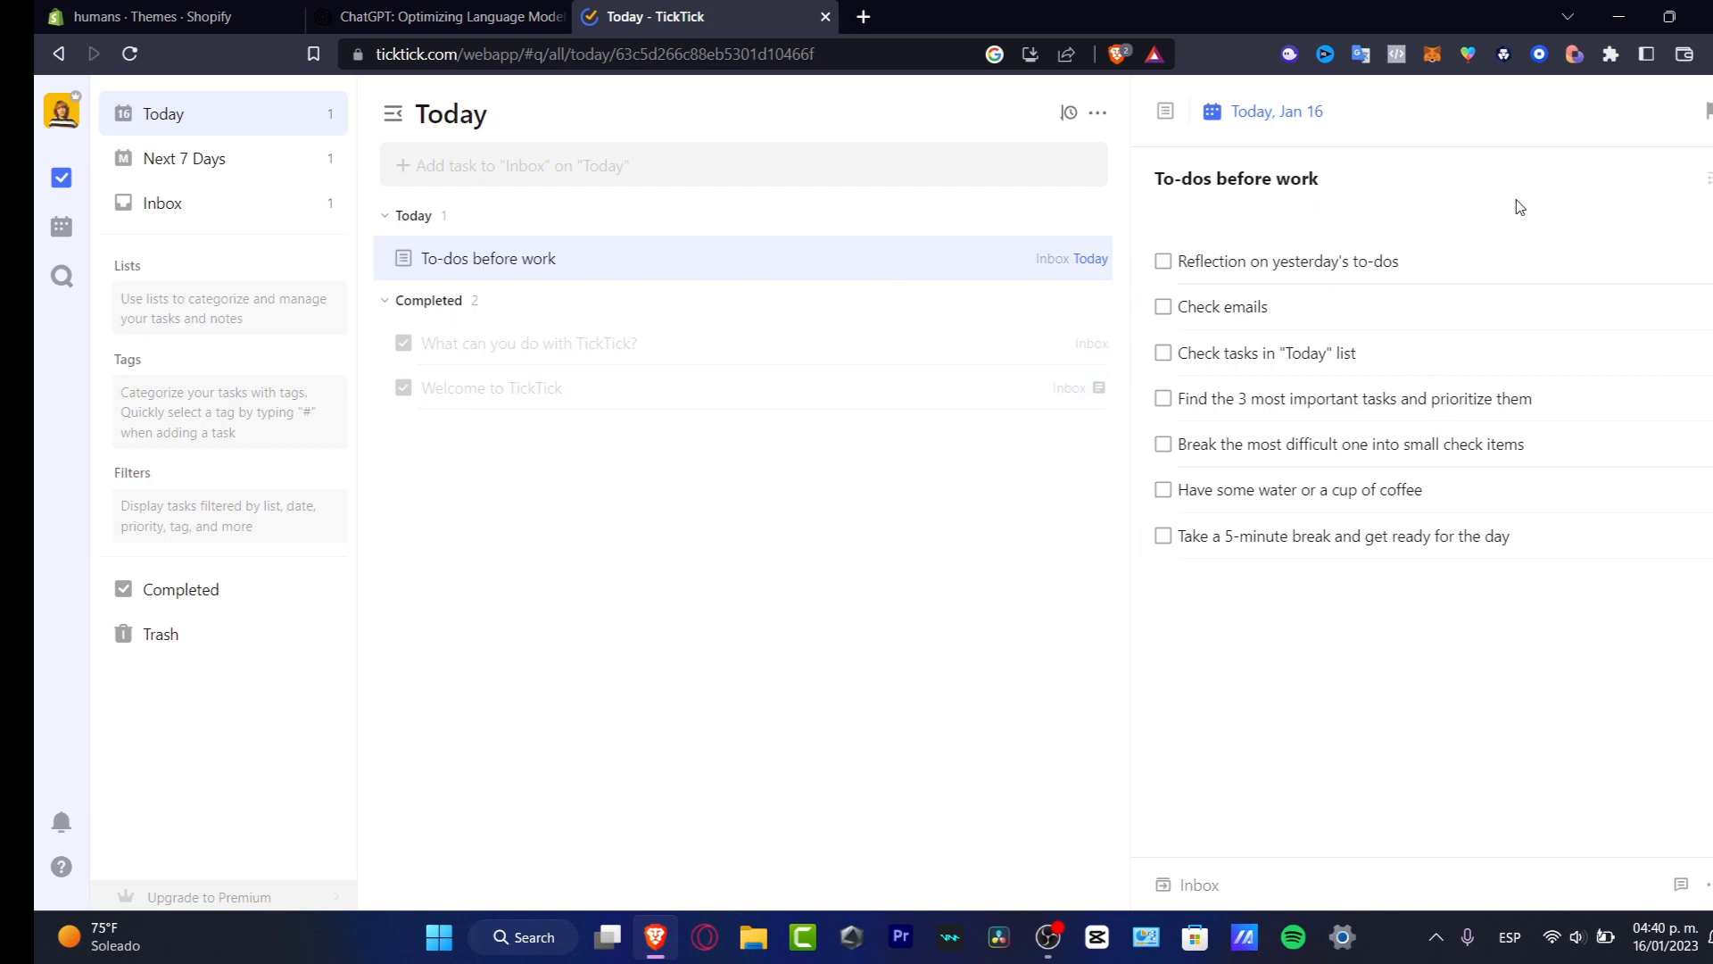
Step: Rename the task to 'TO-DO List Week 3'
{"action": "triple_click", "coordinate": [519, 258]}
{"action": "type", "text": "TO-DO Lis"}
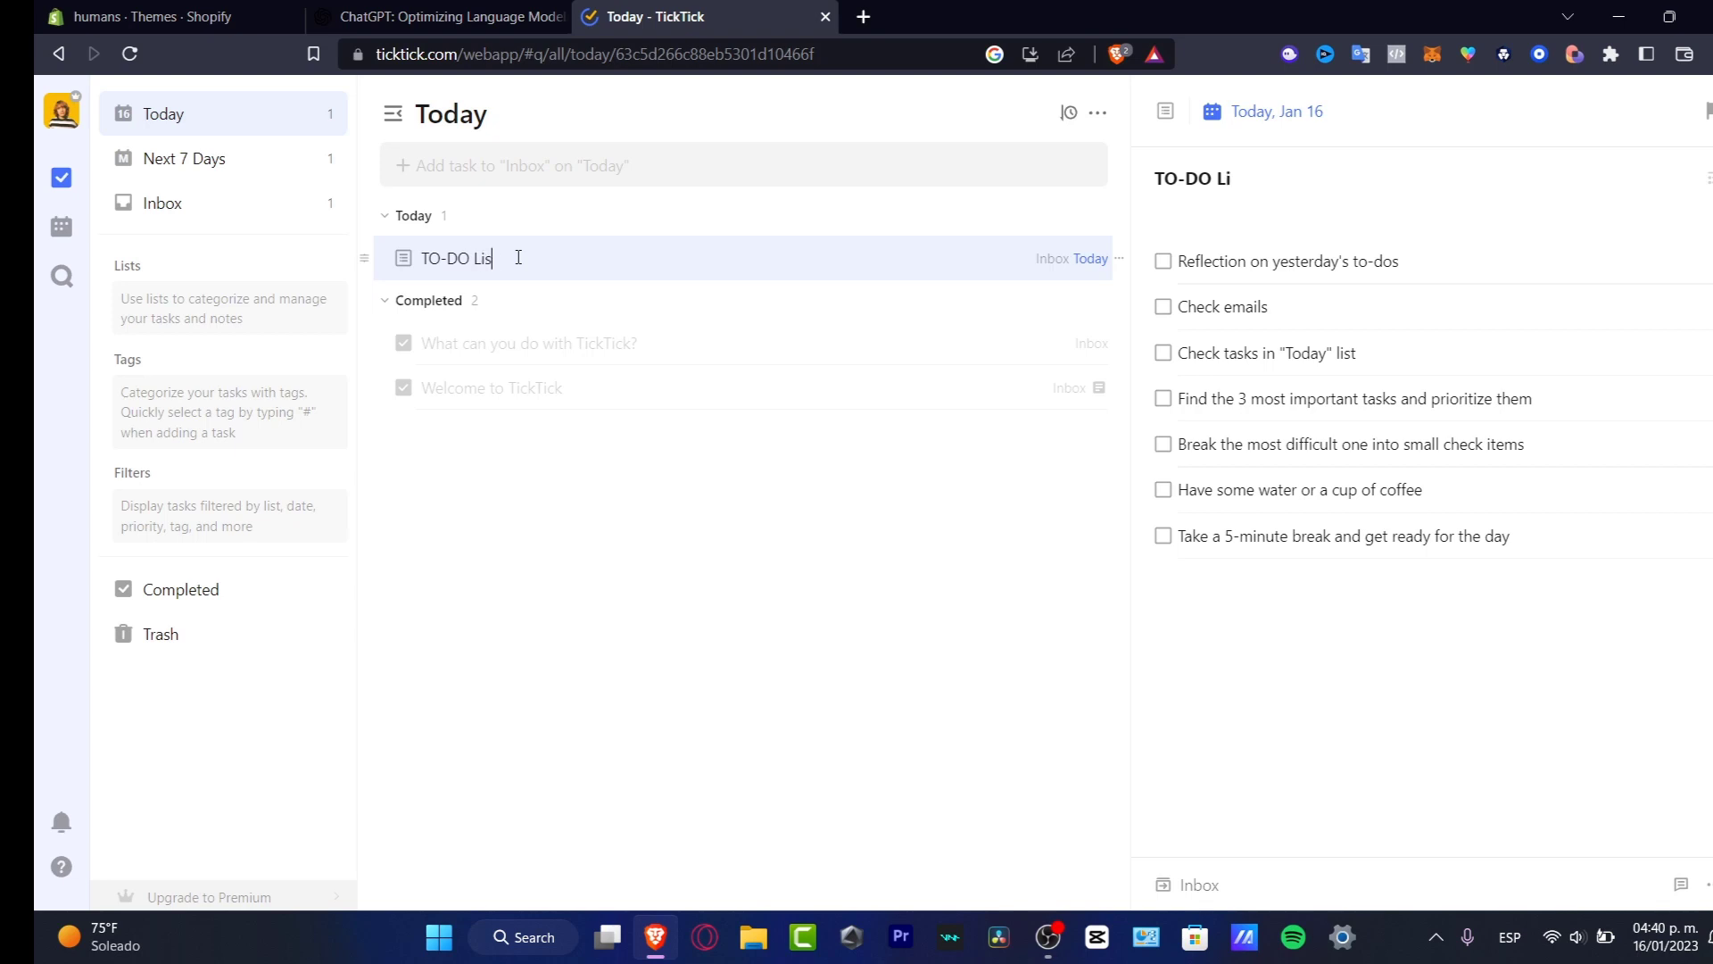
{"action": "type", "text": "t Jnau"}
{"action": "type", "text": "nuary"}
{"action": "type", "text": " Week 3"}
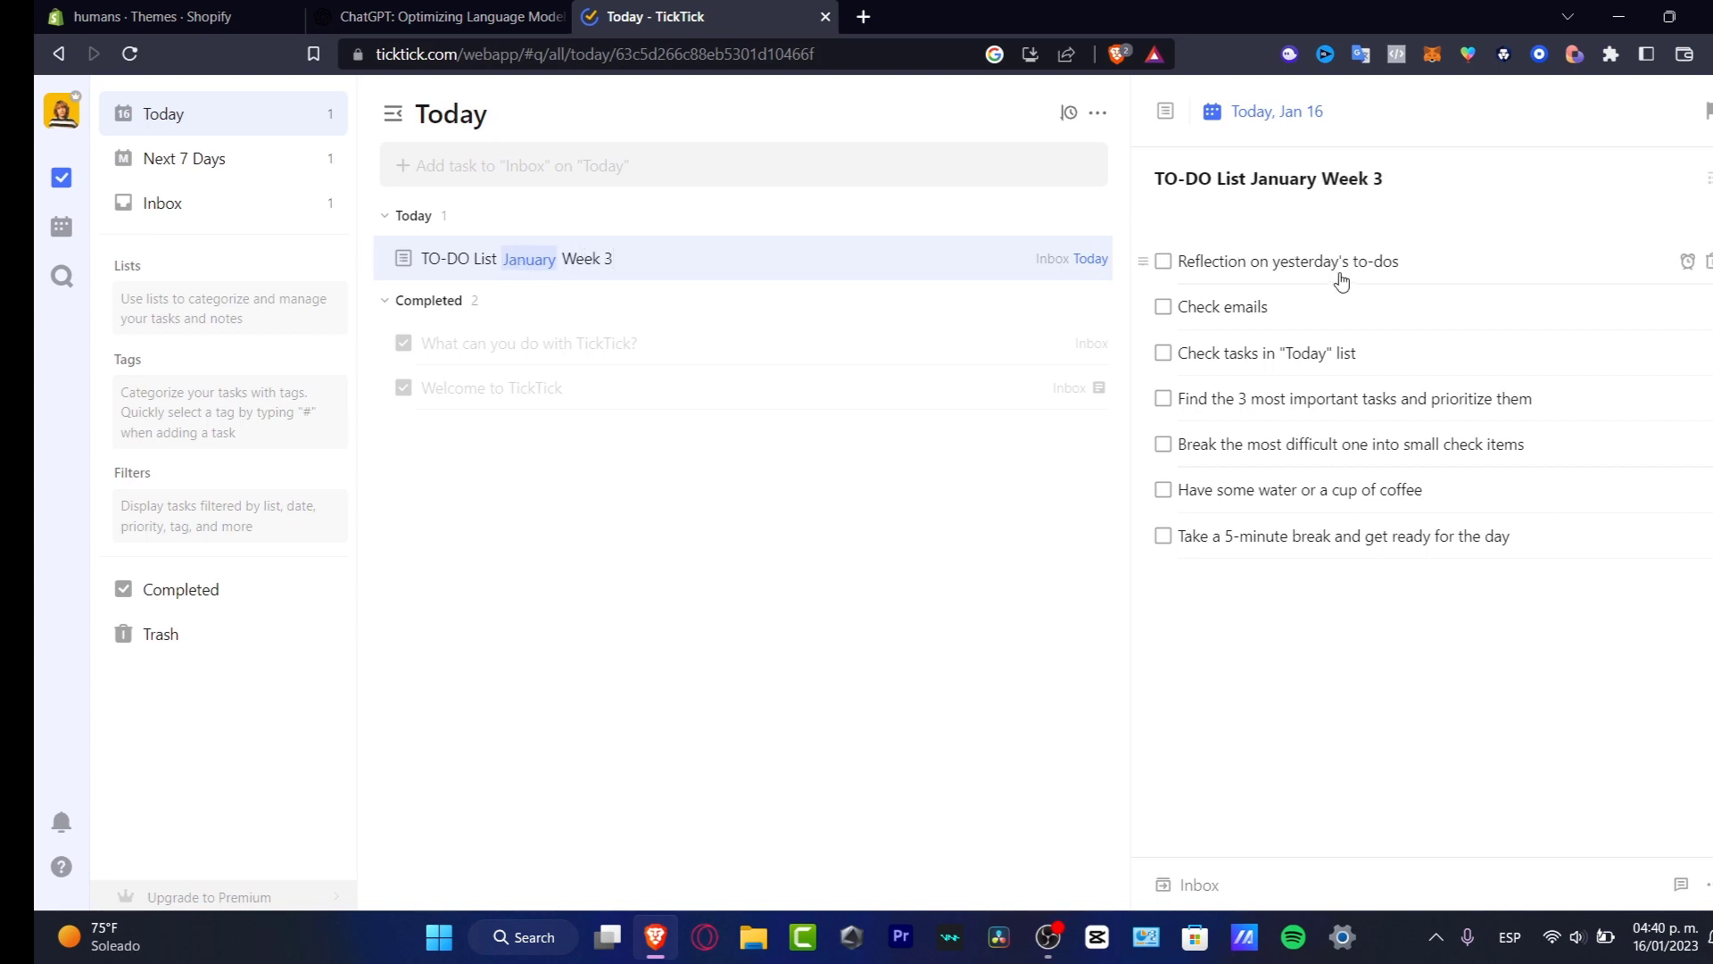
{"action": "left_click_drag", "start_coordinate": [1407, 268], "coordinate": [1179, 261]}
Step: Move the water item below Check emails and delete the 5-minute break checklist item
{"action": "left_click_drag", "start_coordinate": [1267, 307], "coordinate": [1177, 313]}
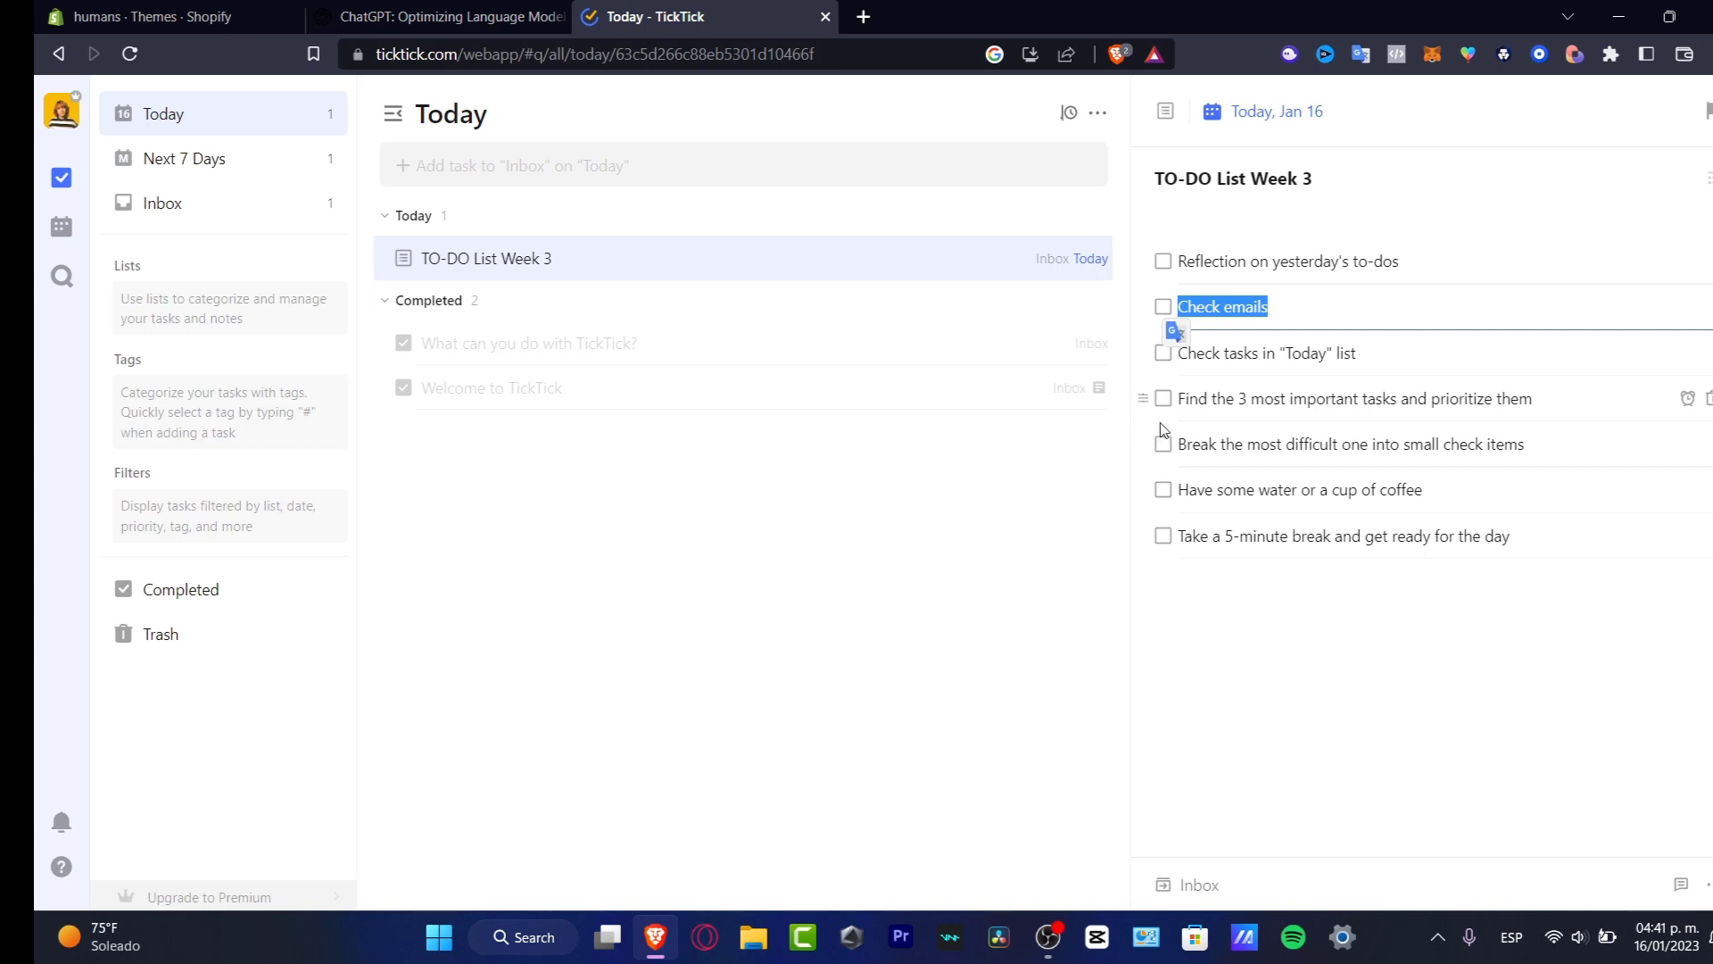
{"action": "left_click_drag", "start_coordinate": [1143, 534], "coordinate": [1165, 360]}
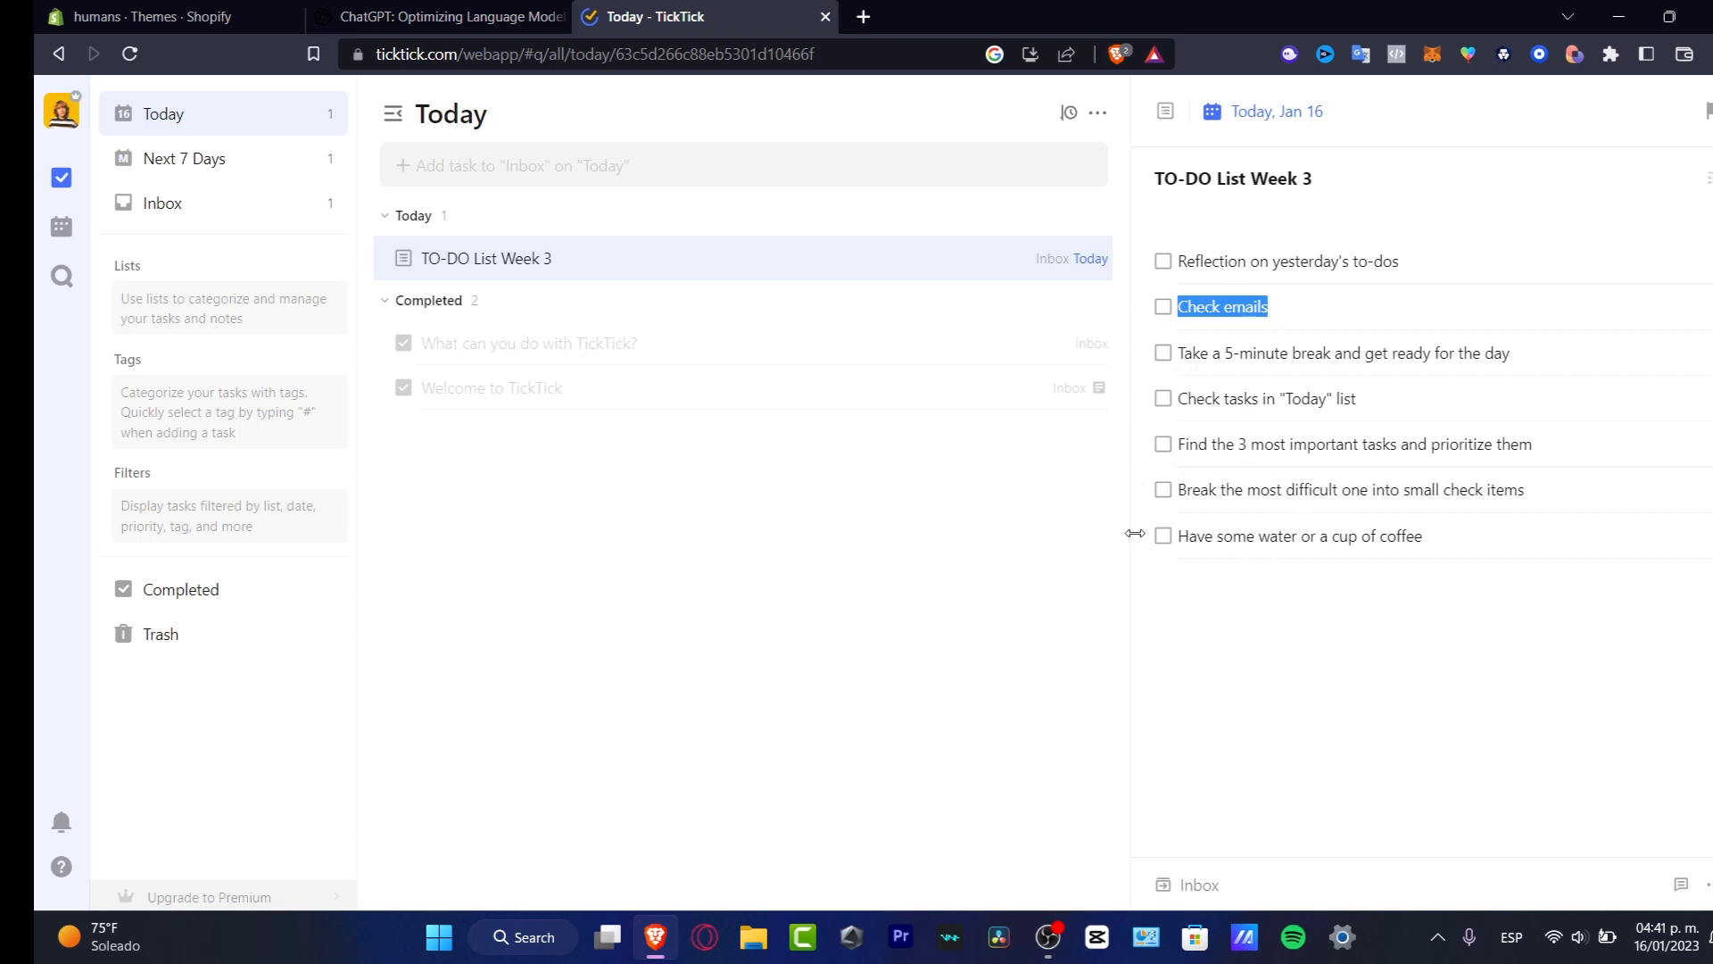
{"action": "left_click_drag", "start_coordinate": [1143, 535], "coordinate": [1154, 347]}
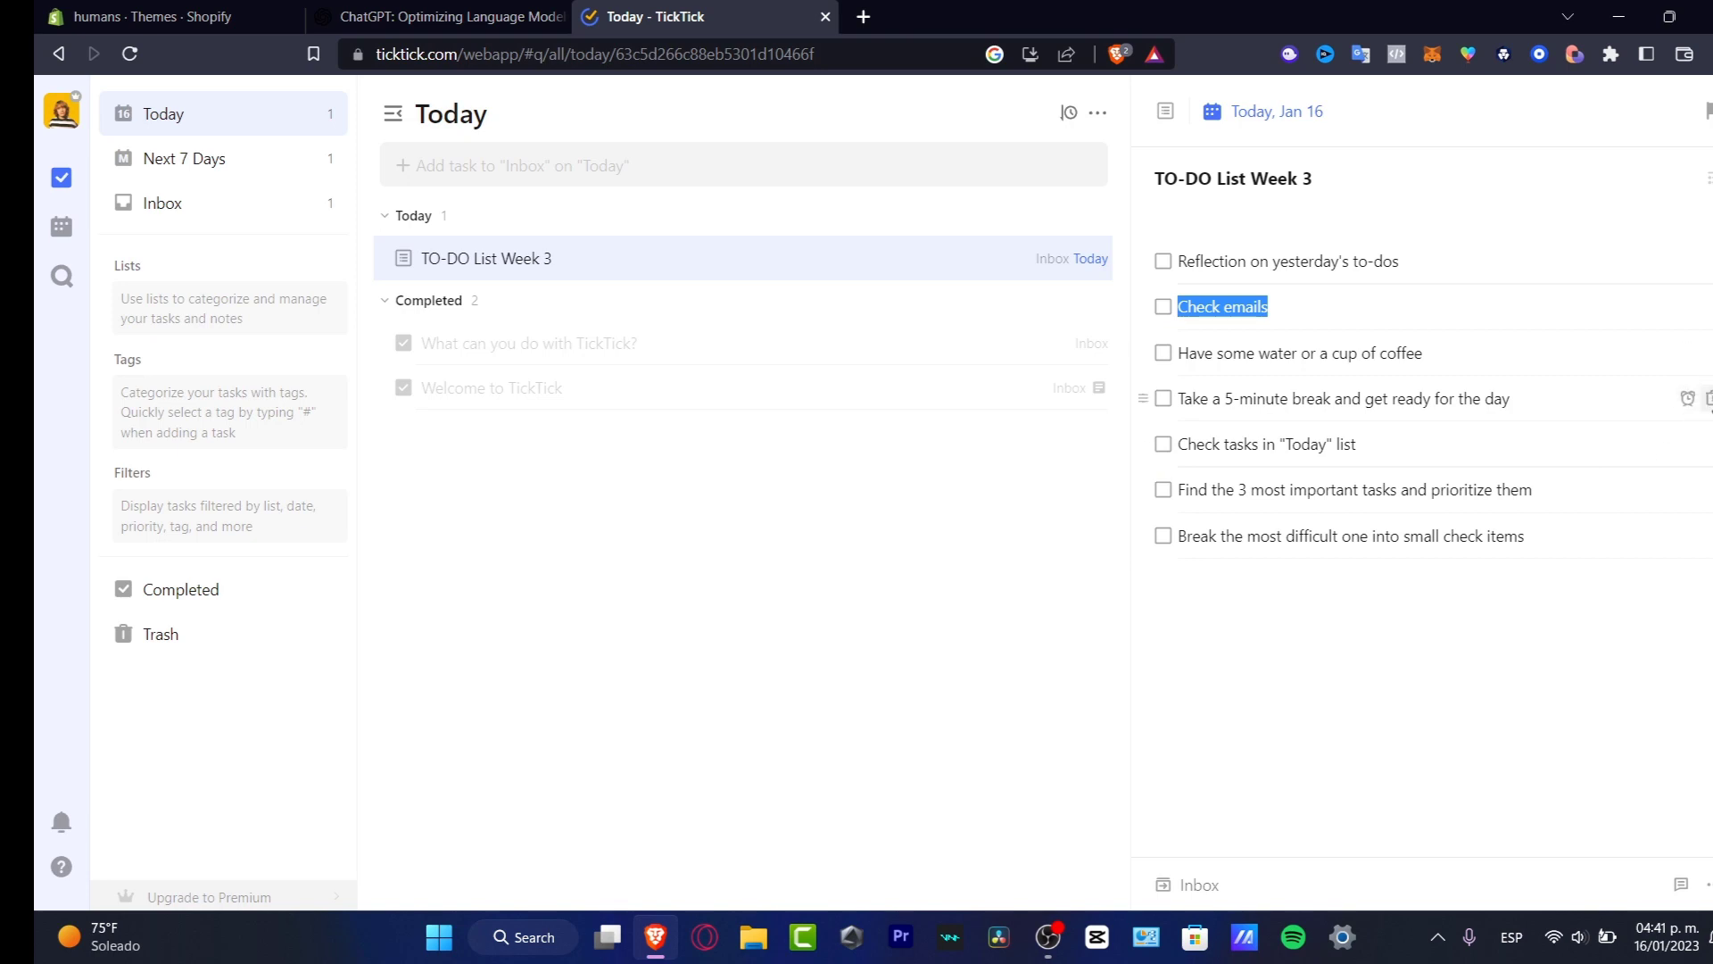
{"action": "left_click", "coordinate": [1709, 398]}
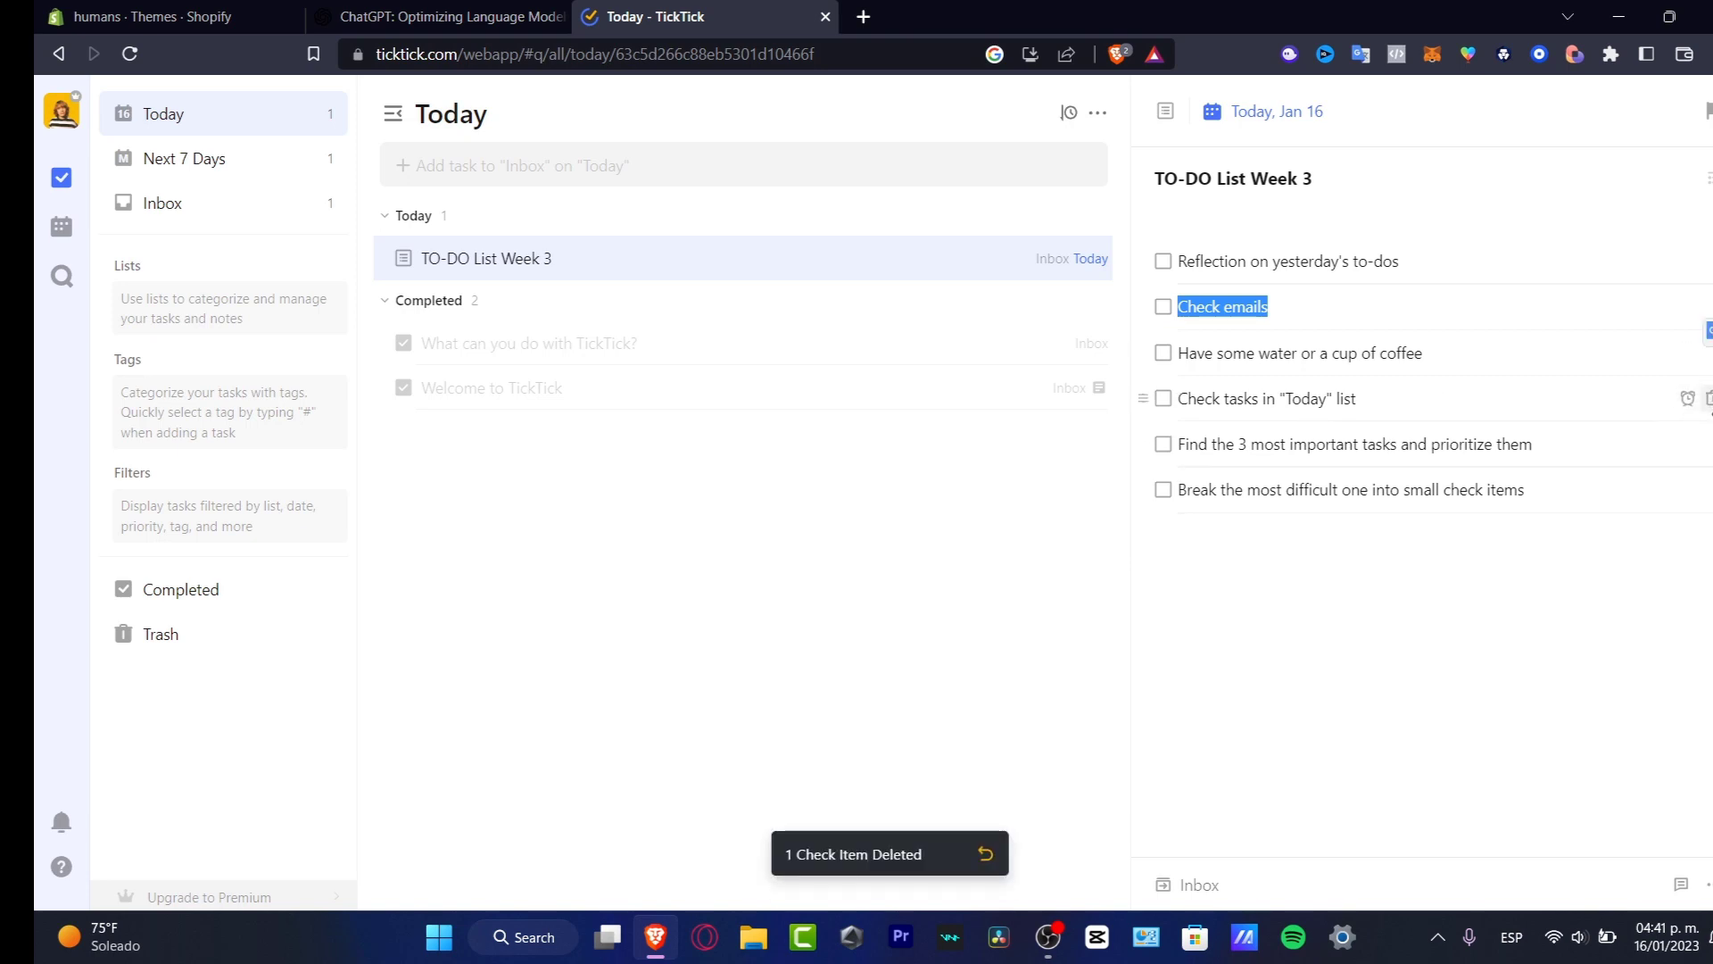
Step: Dismiss the premium popup and turn on Show Details so task titles show detail lines
{"action": "left_click", "coordinate": [1687, 398]}
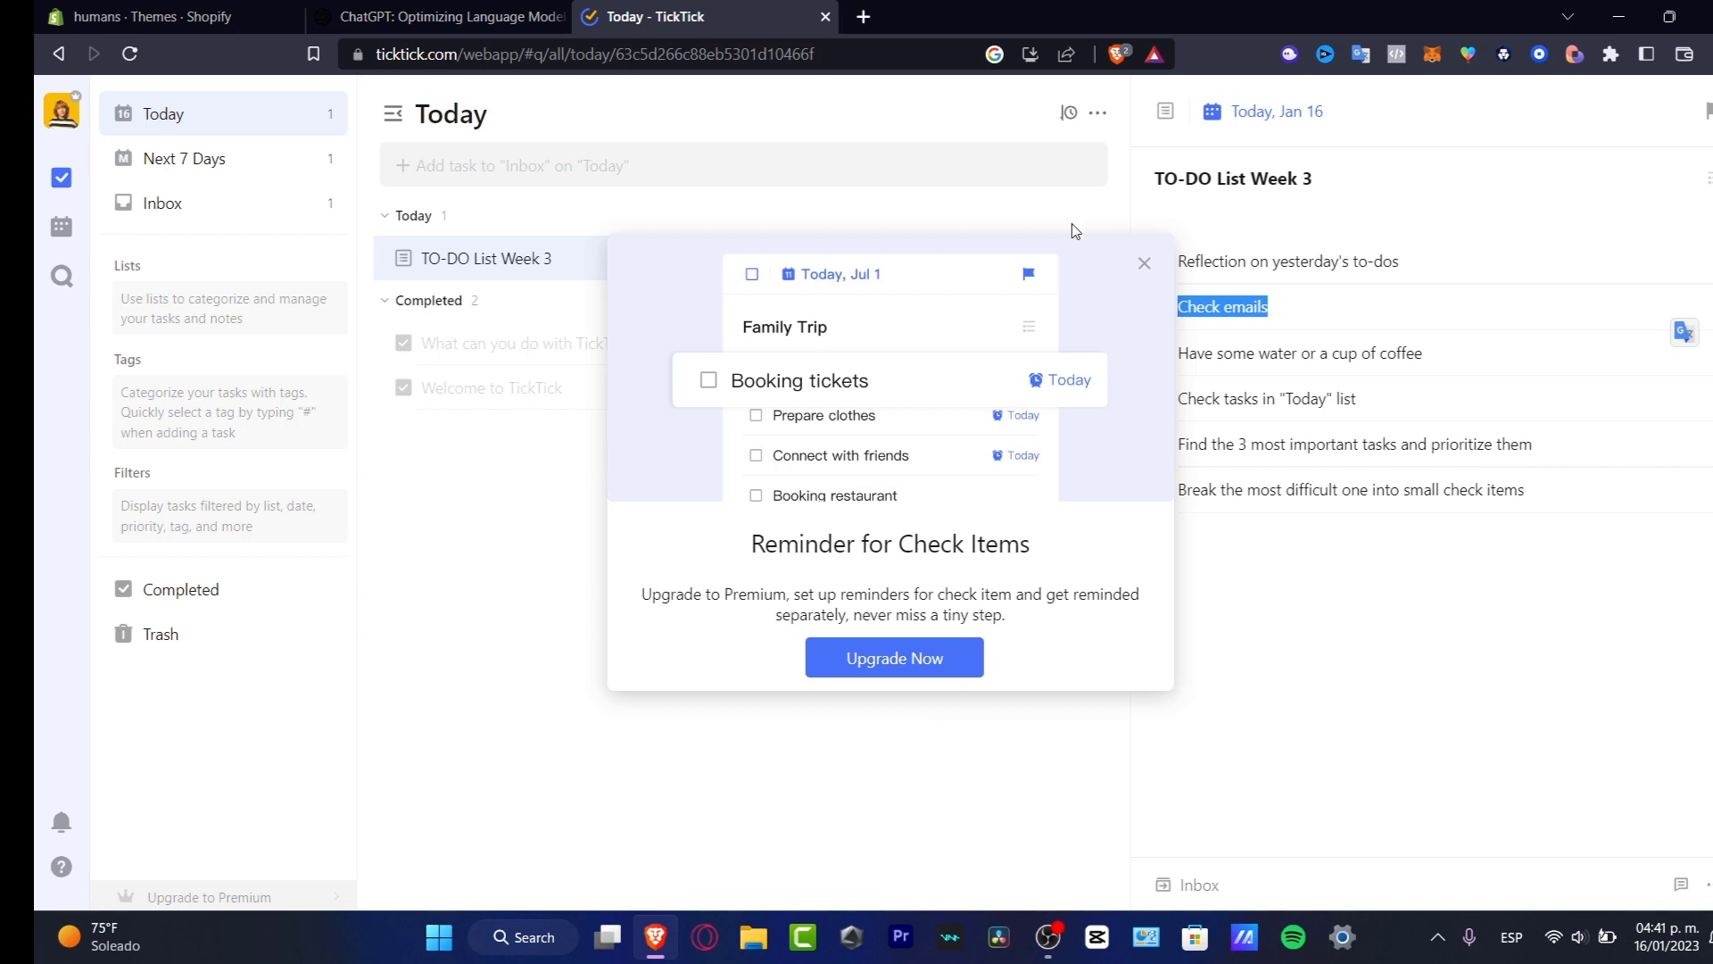
{"action": "left_click", "coordinate": [1142, 265]}
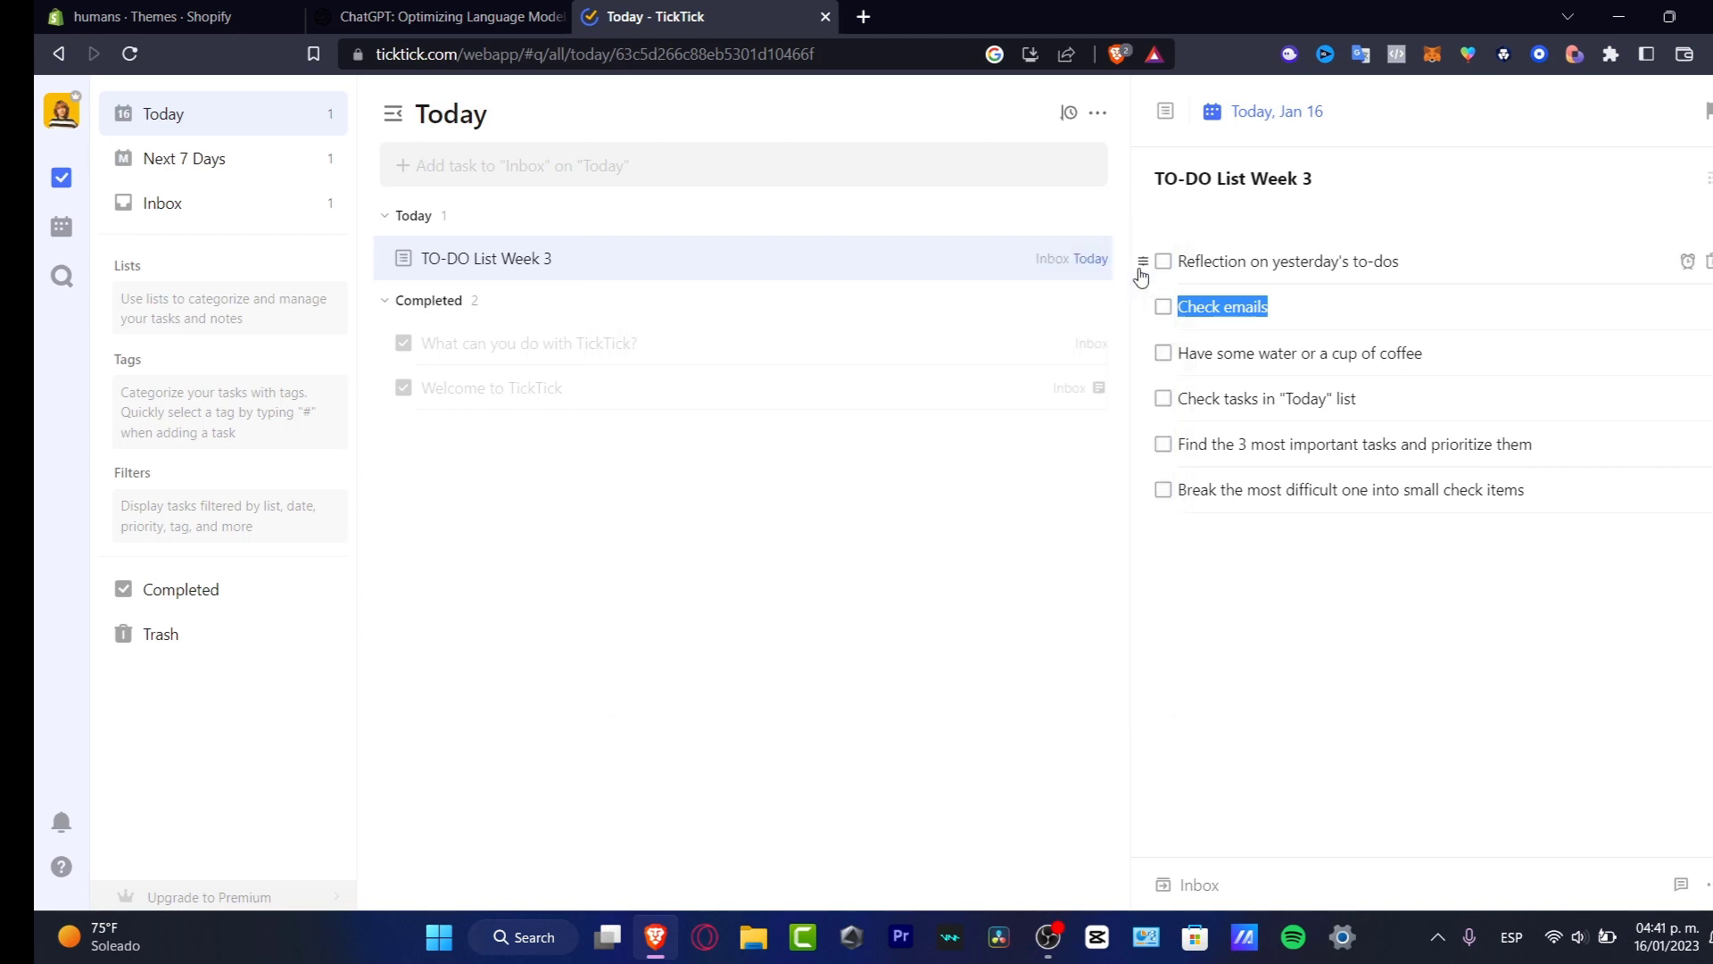
{"action": "left_click", "coordinate": [1097, 114]}
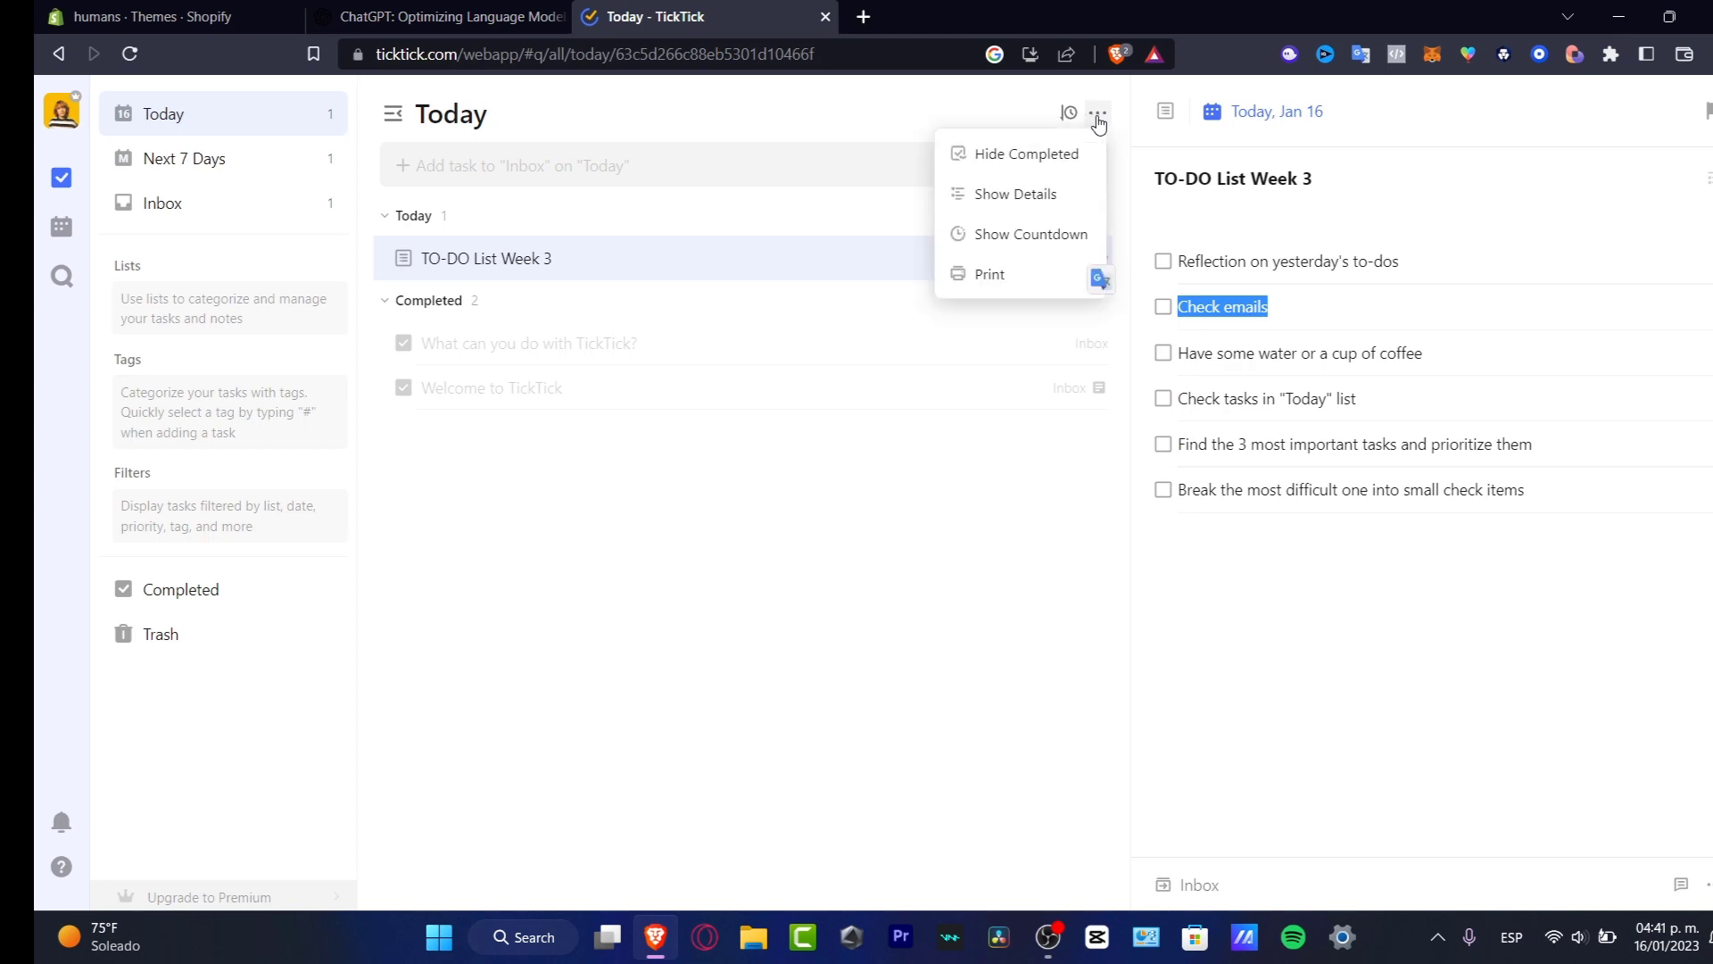
{"action": "left_click", "coordinate": [1301, 572]}
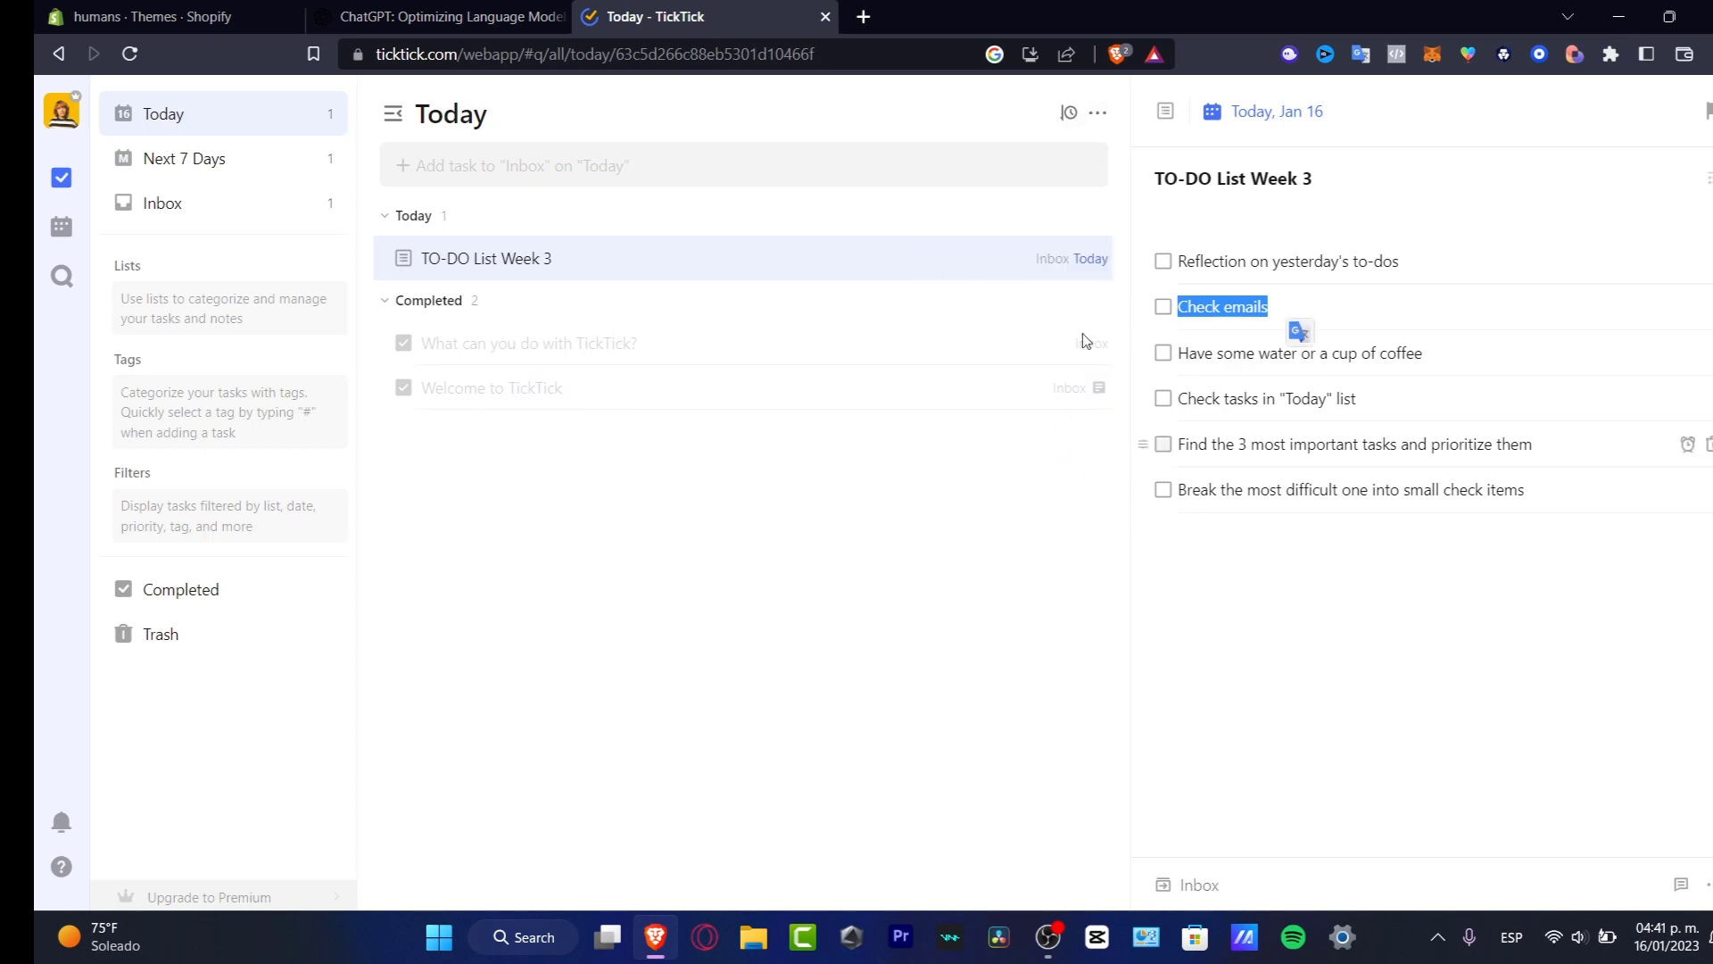
{"action": "left_click", "coordinate": [1096, 114]}
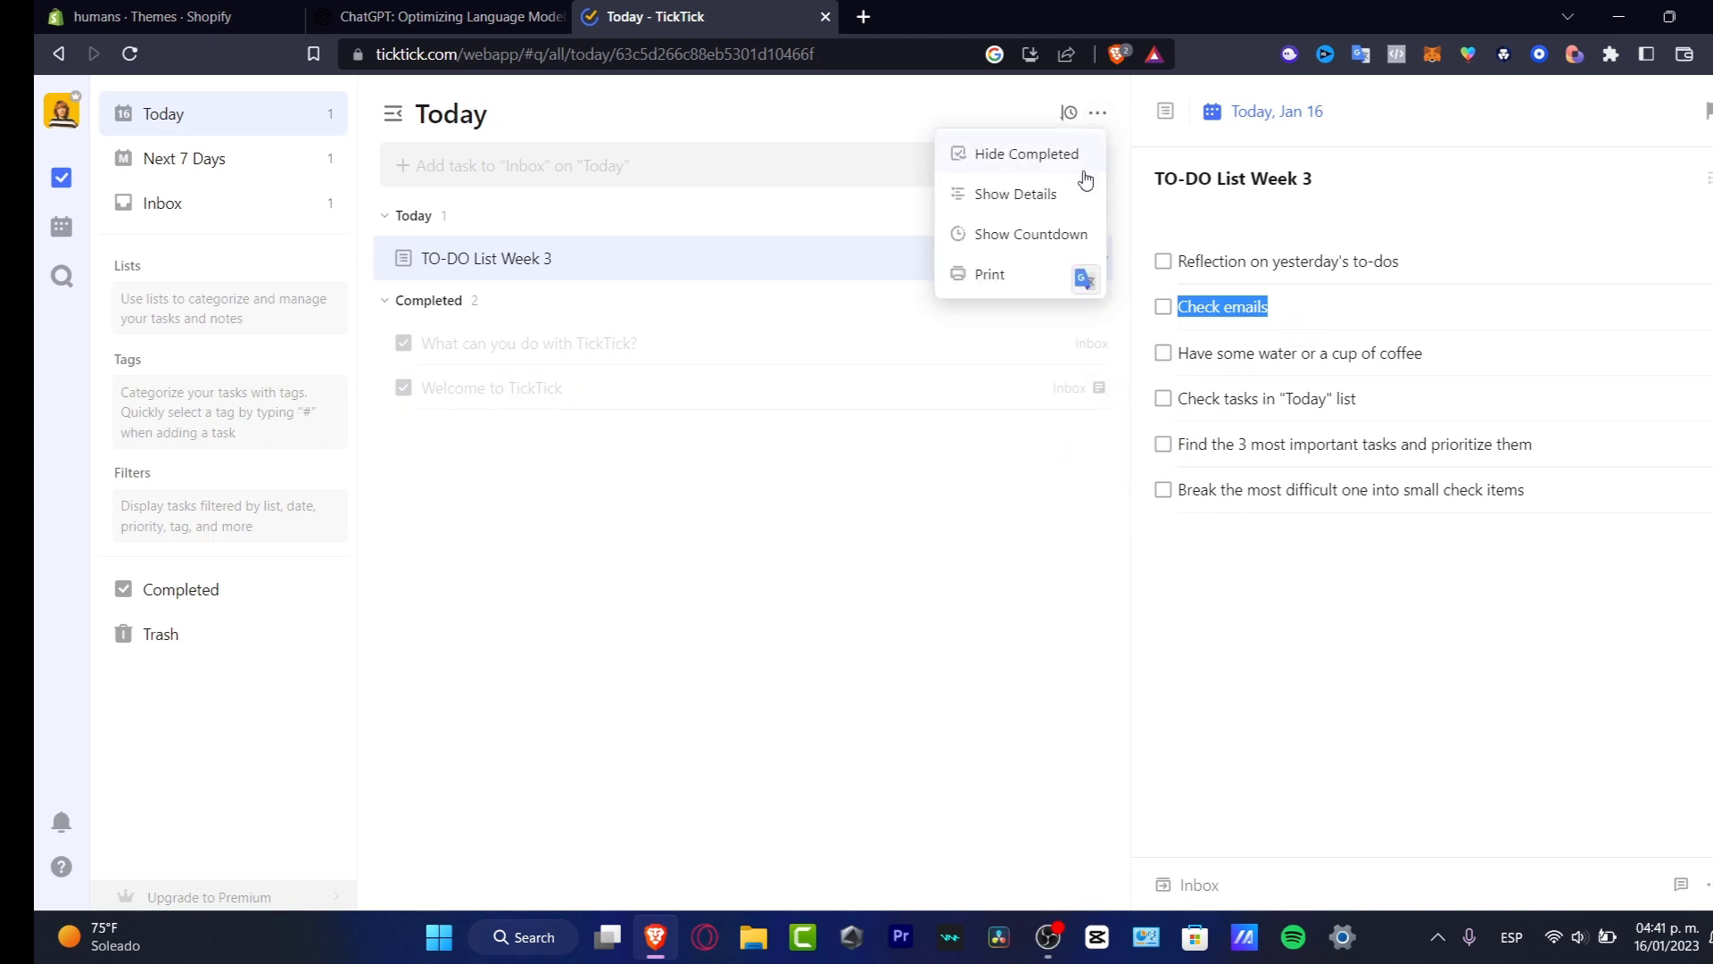
{"action": "left_click", "coordinate": [1049, 228]}
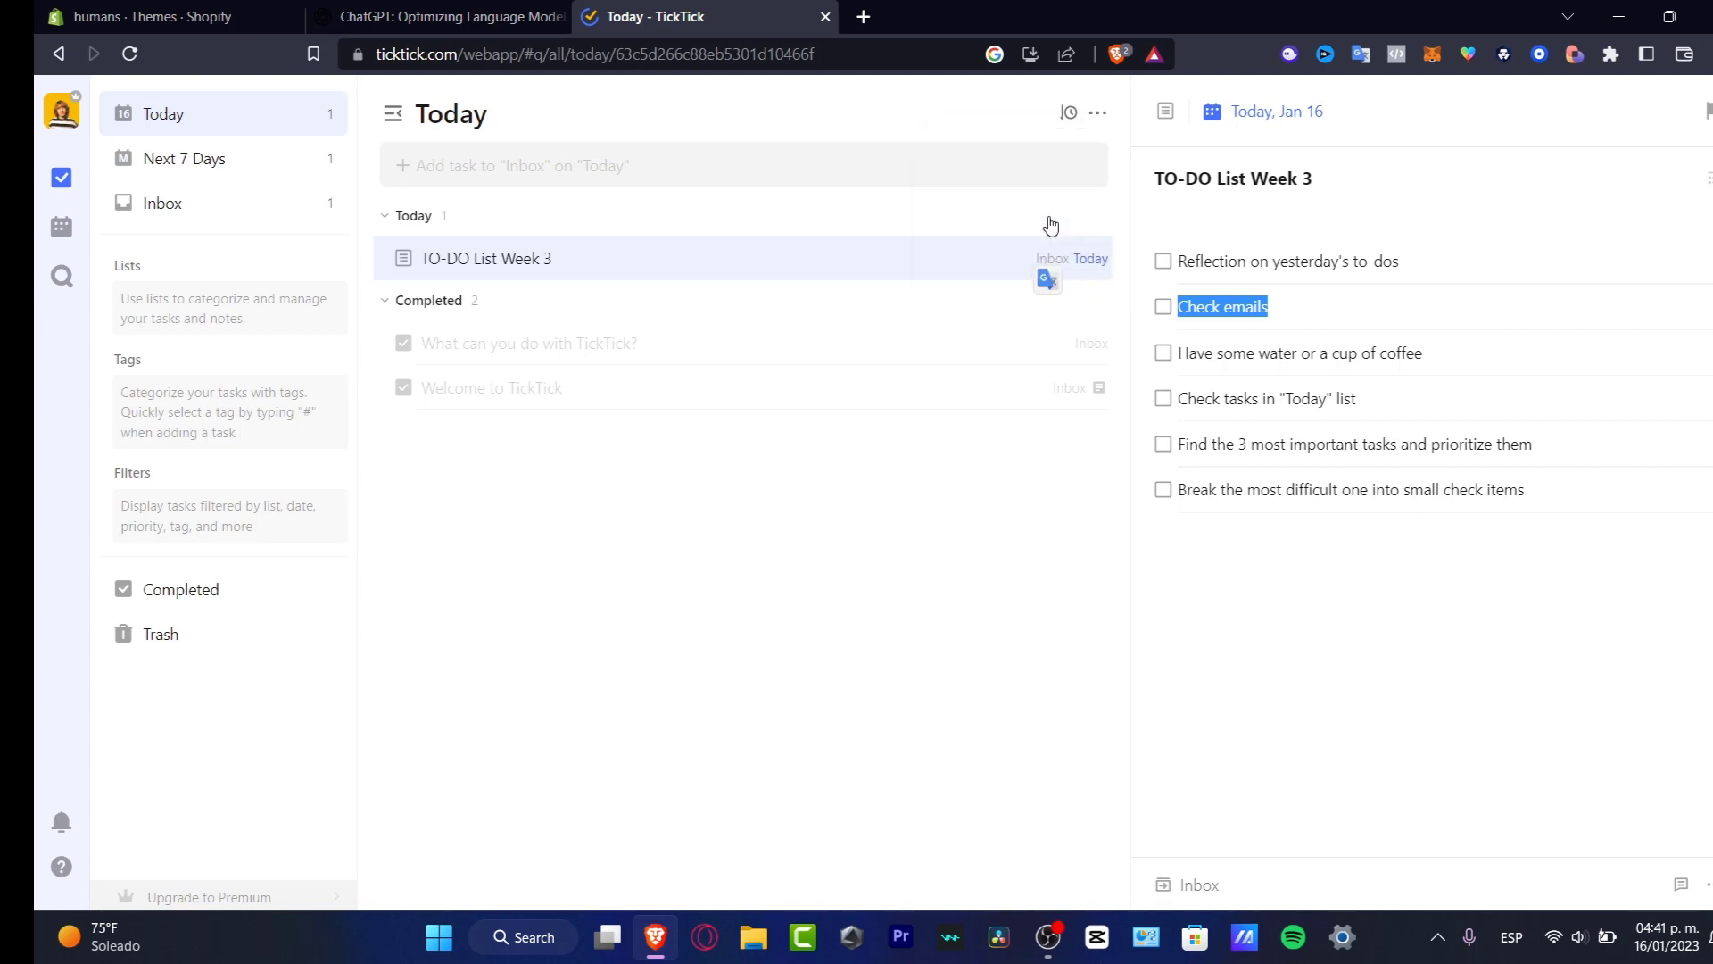
{"action": "left_click", "coordinate": [1103, 114]}
{"action": "left_click", "coordinate": [1069, 189]}
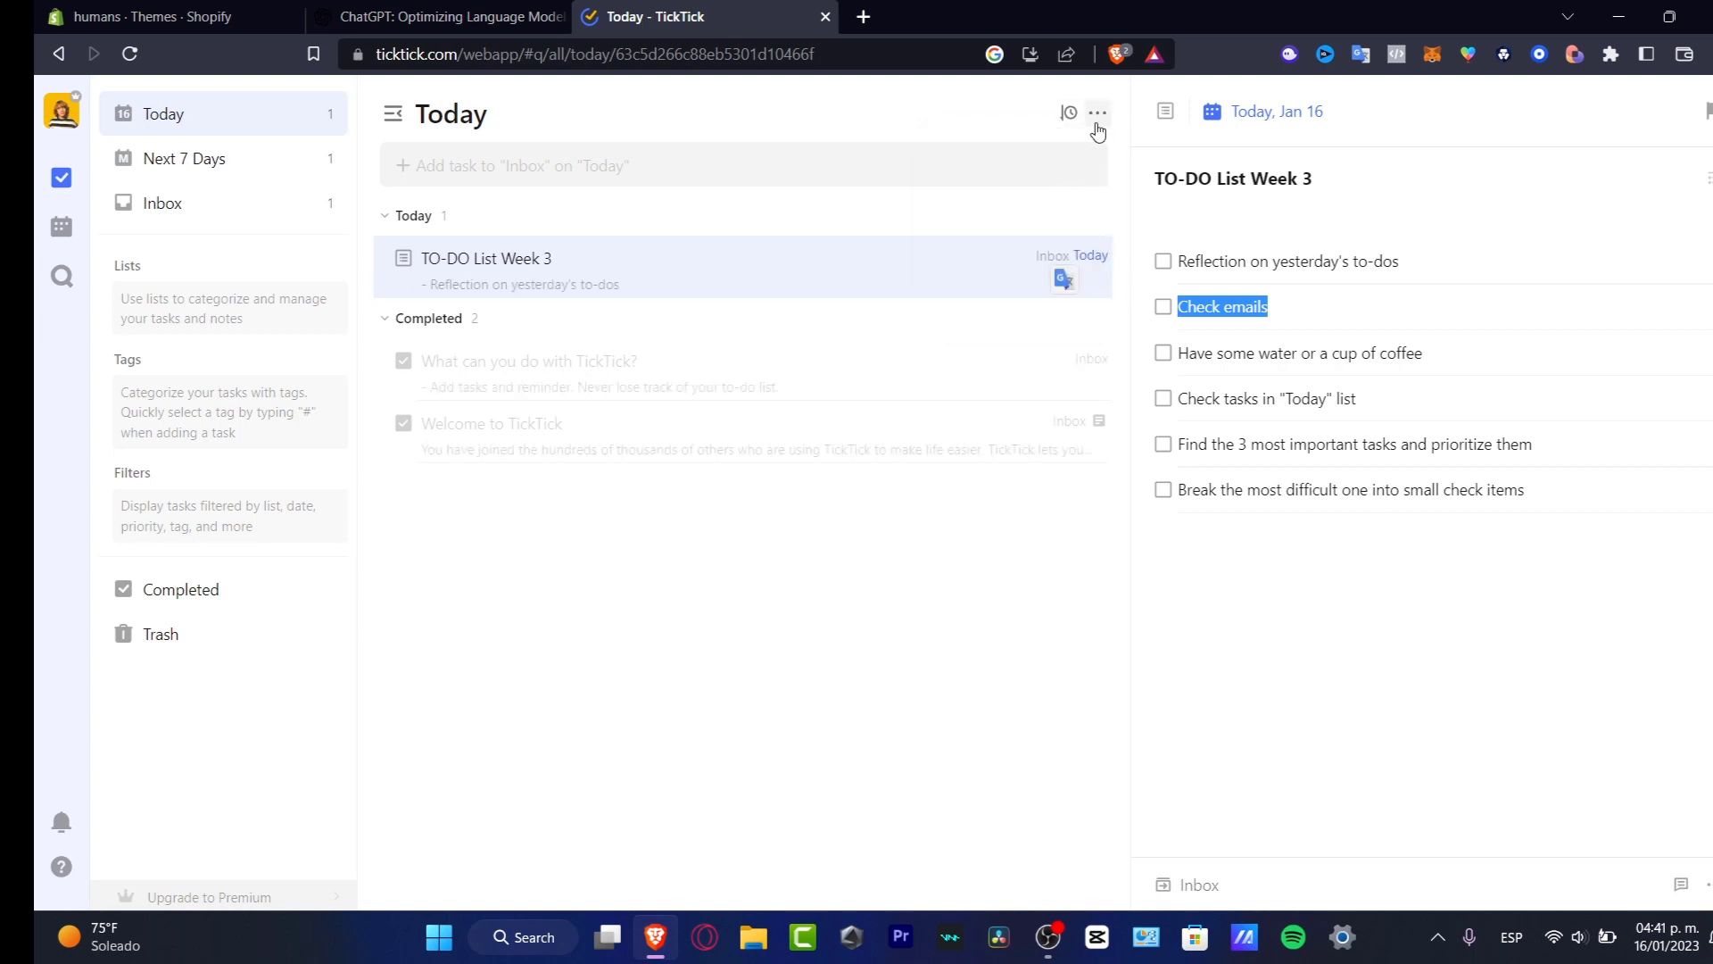
{"action": "left_click", "coordinate": [1099, 114]}
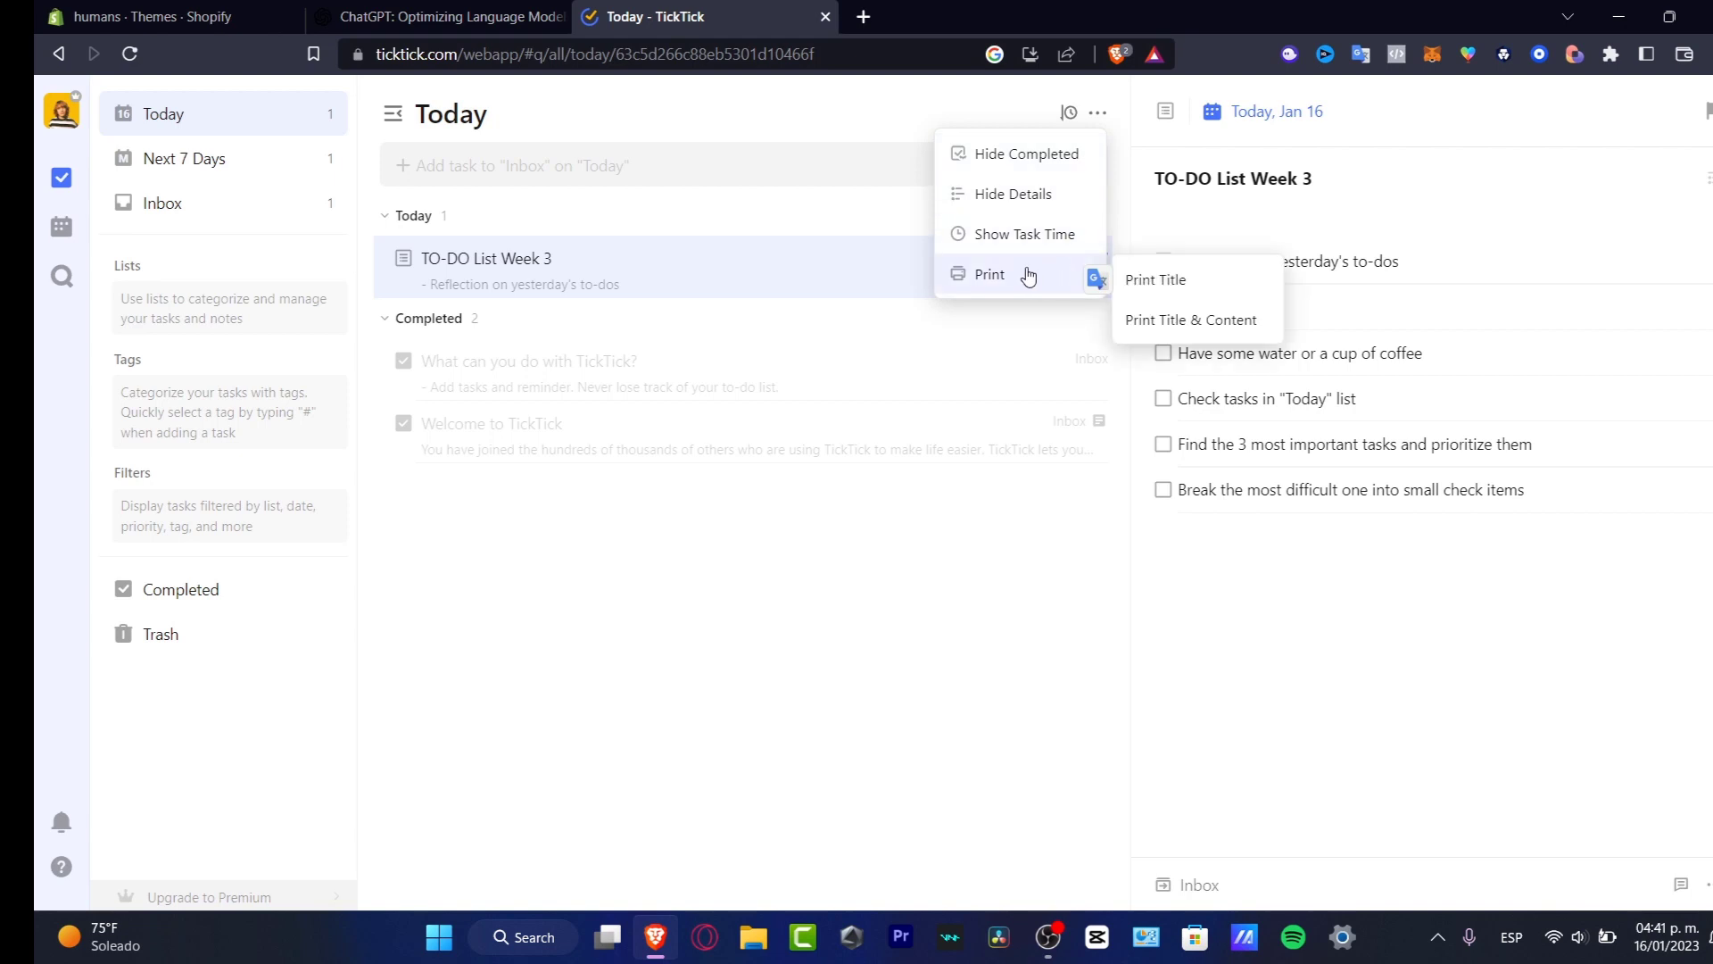
{"action": "left_click", "coordinate": [852, 632]}
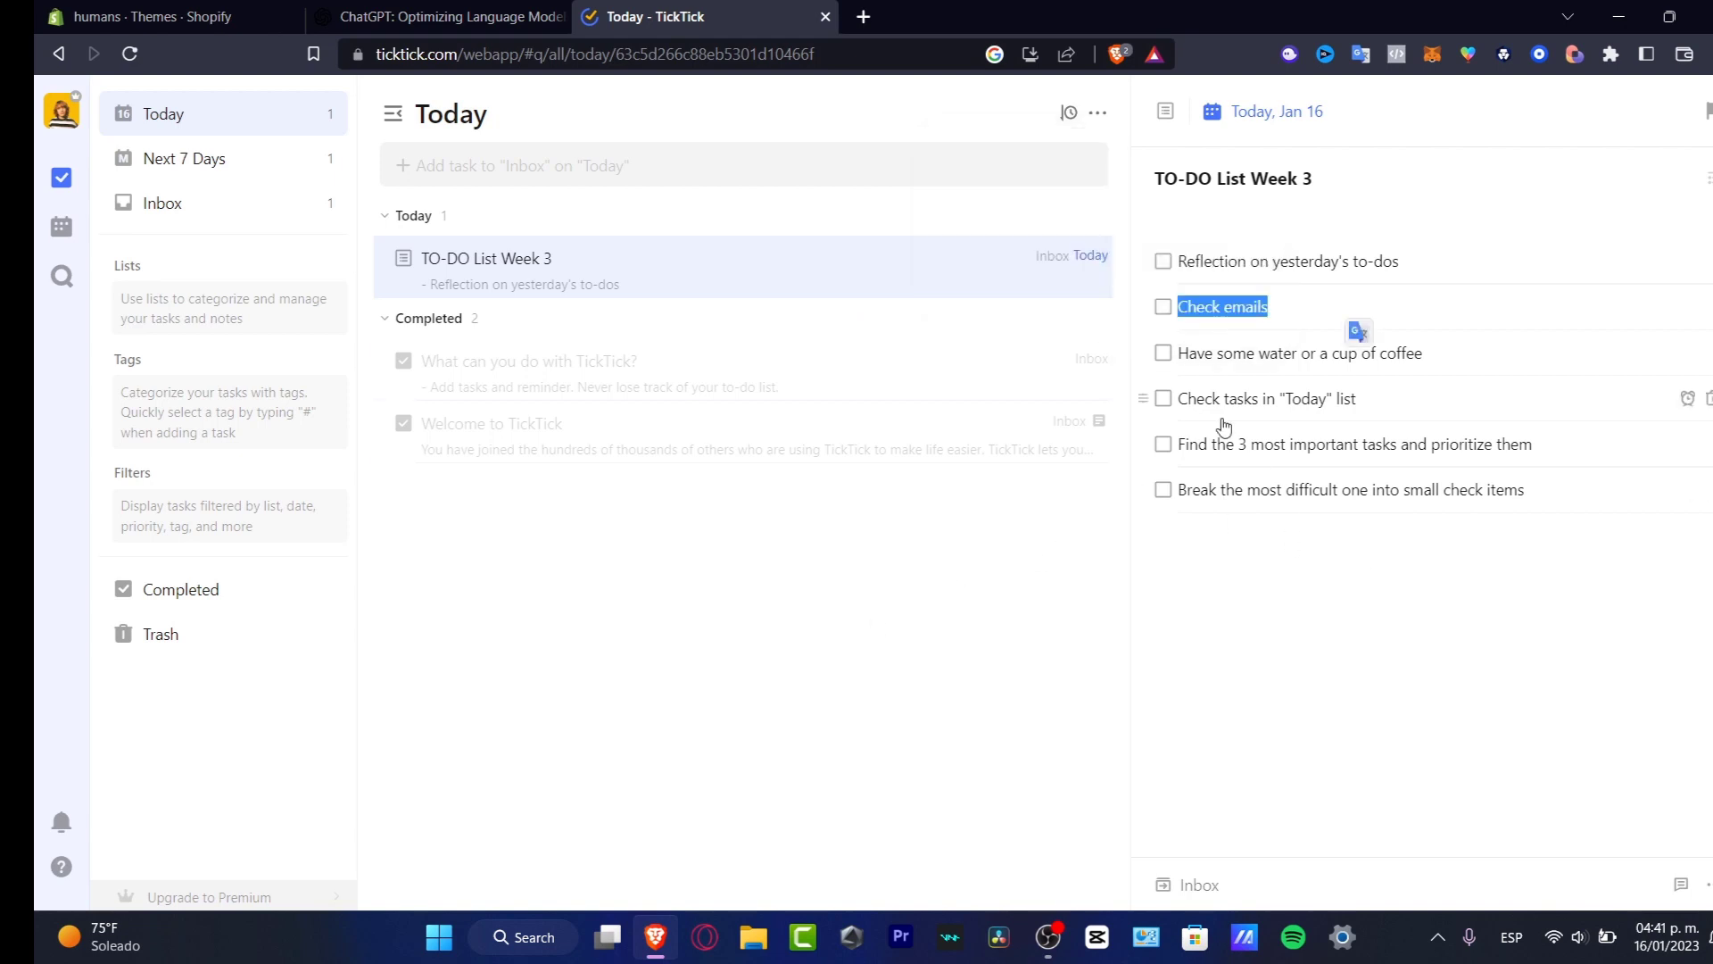
Step: Delete four check items, keeping only 'Reflection on yesterday's to-dos' and 'Check emails'
{"action": "left_click", "coordinate": [1708, 489]}
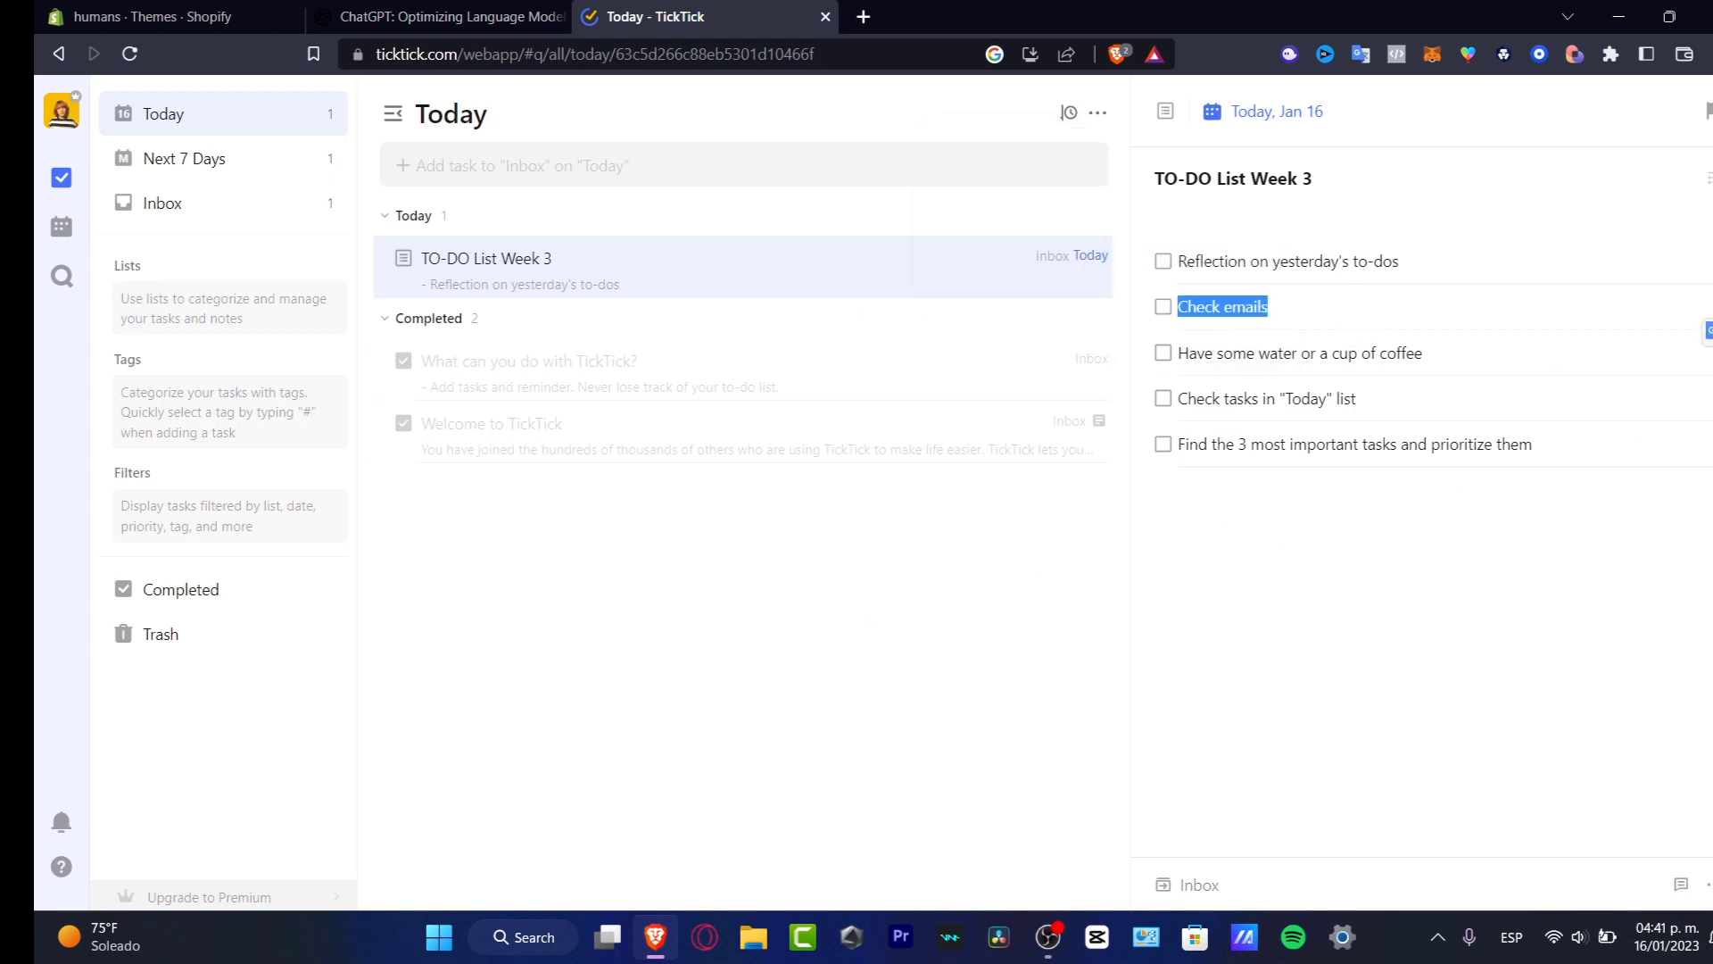
{"action": "left_click", "coordinate": [1707, 444]}
{"action": "left_click", "coordinate": [1708, 398]}
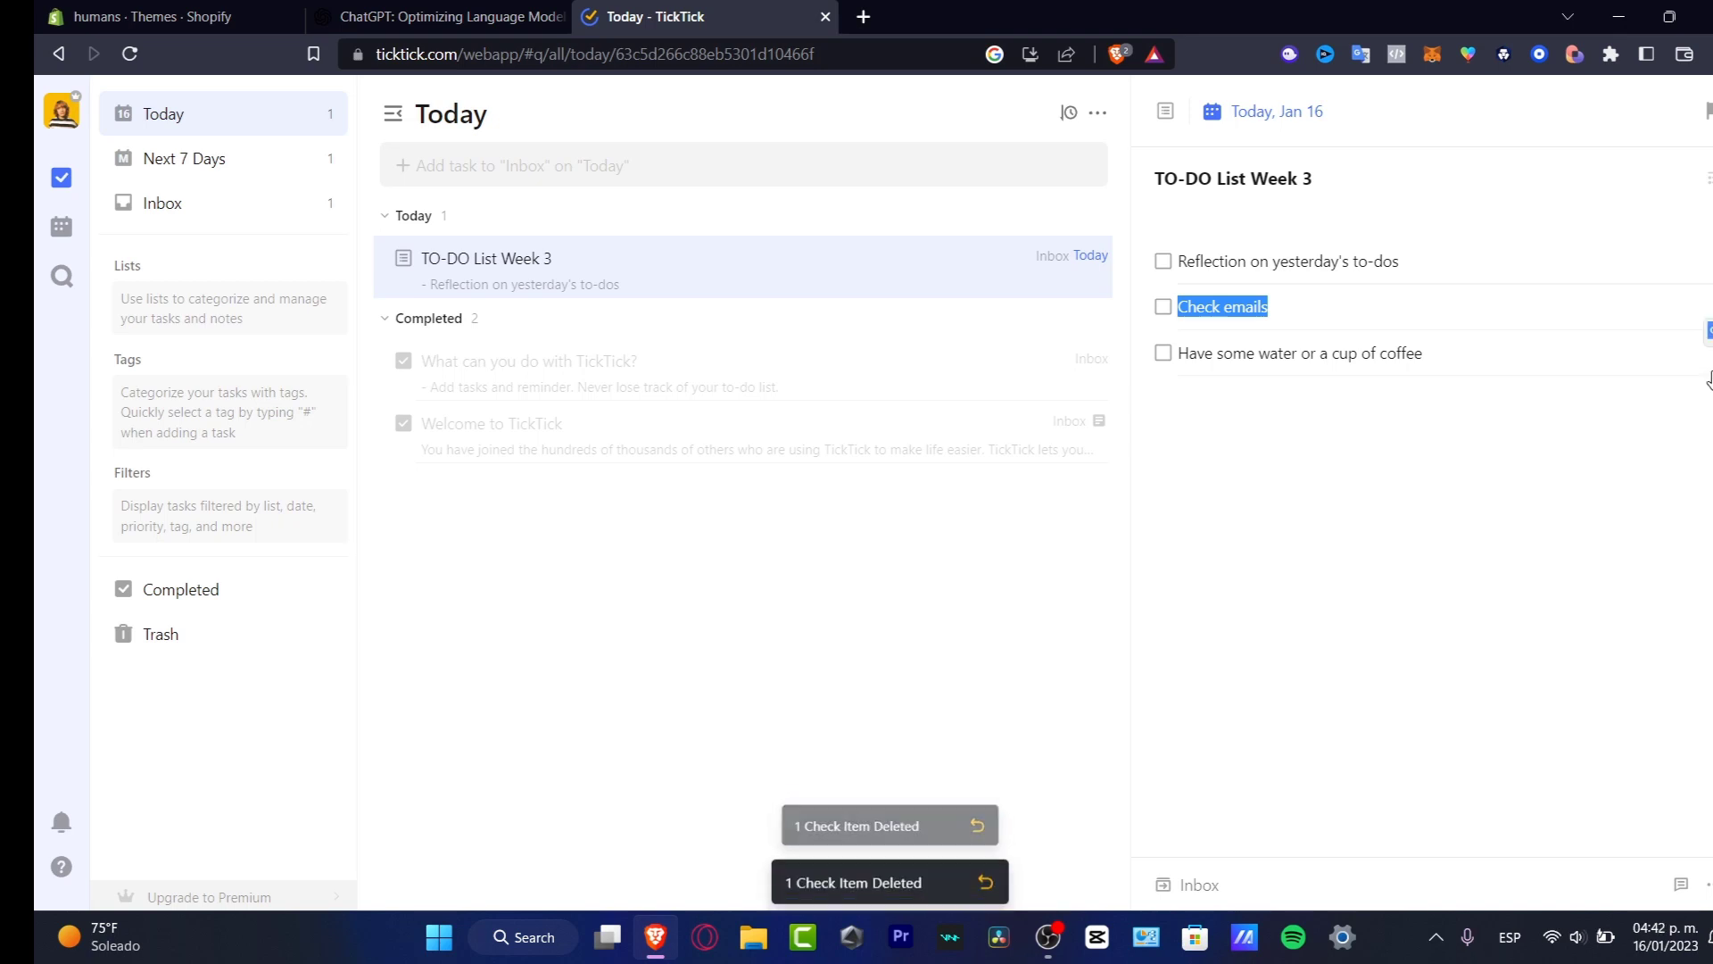
{"action": "left_click", "coordinate": [1708, 352]}
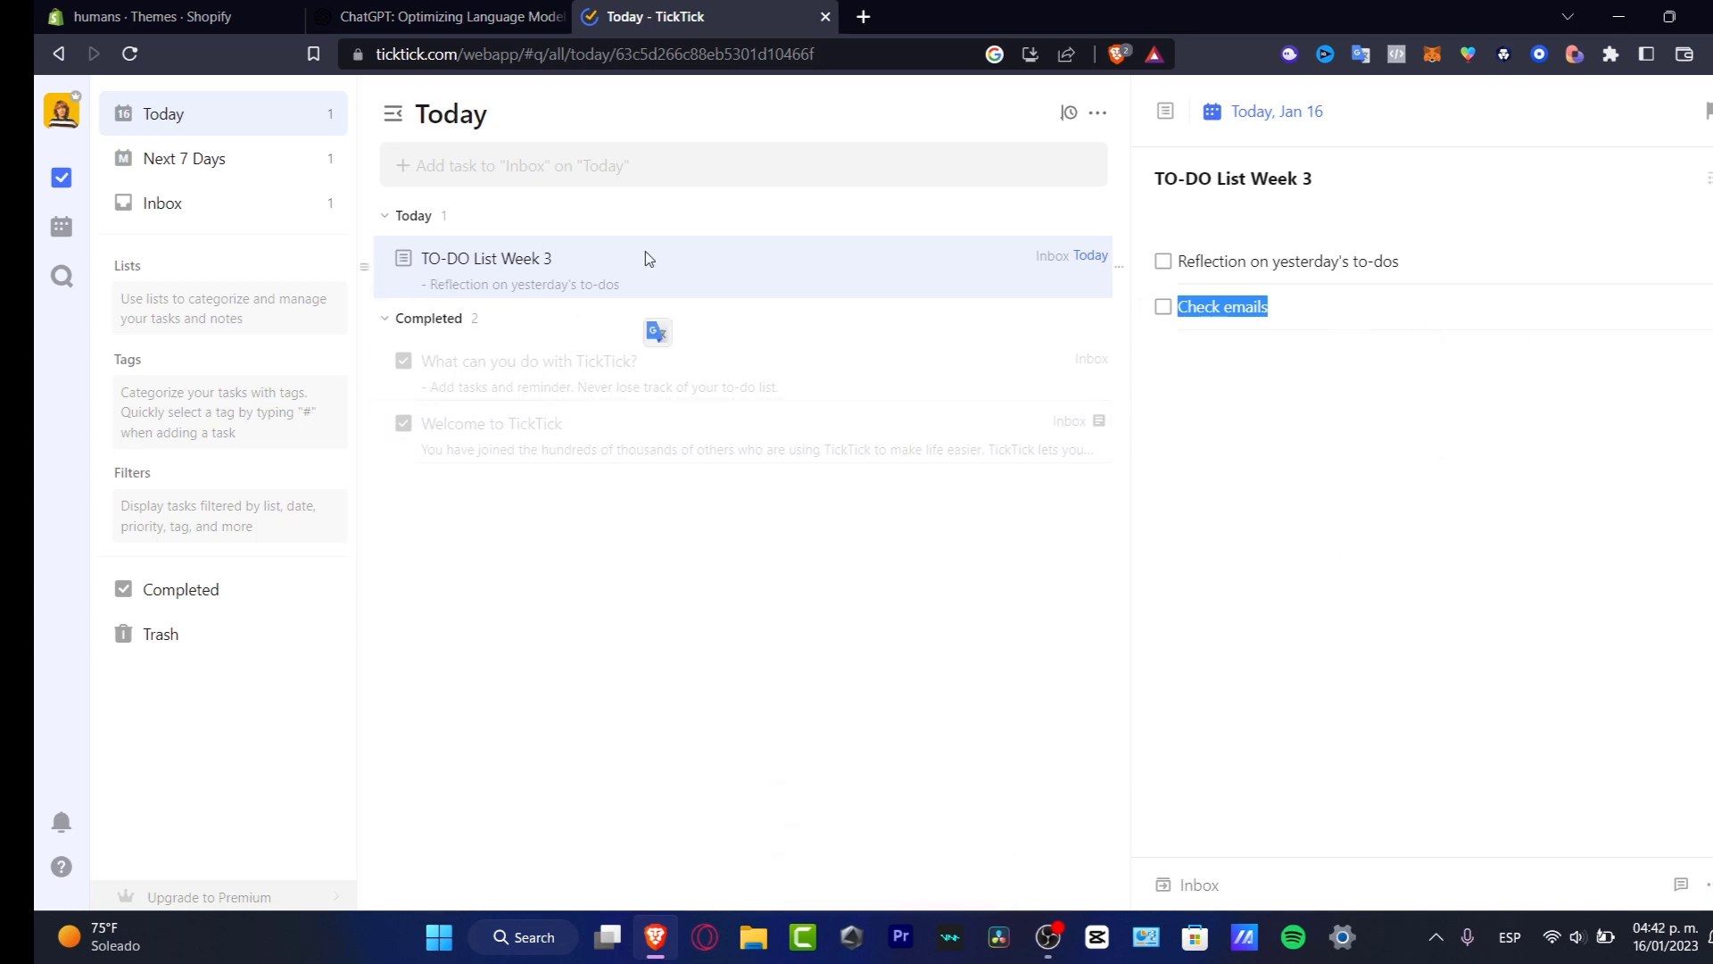
Step: In Next 7 Days, add the 'Things to pack for travelling' task from a template
{"action": "left_click", "coordinate": [177, 172]}
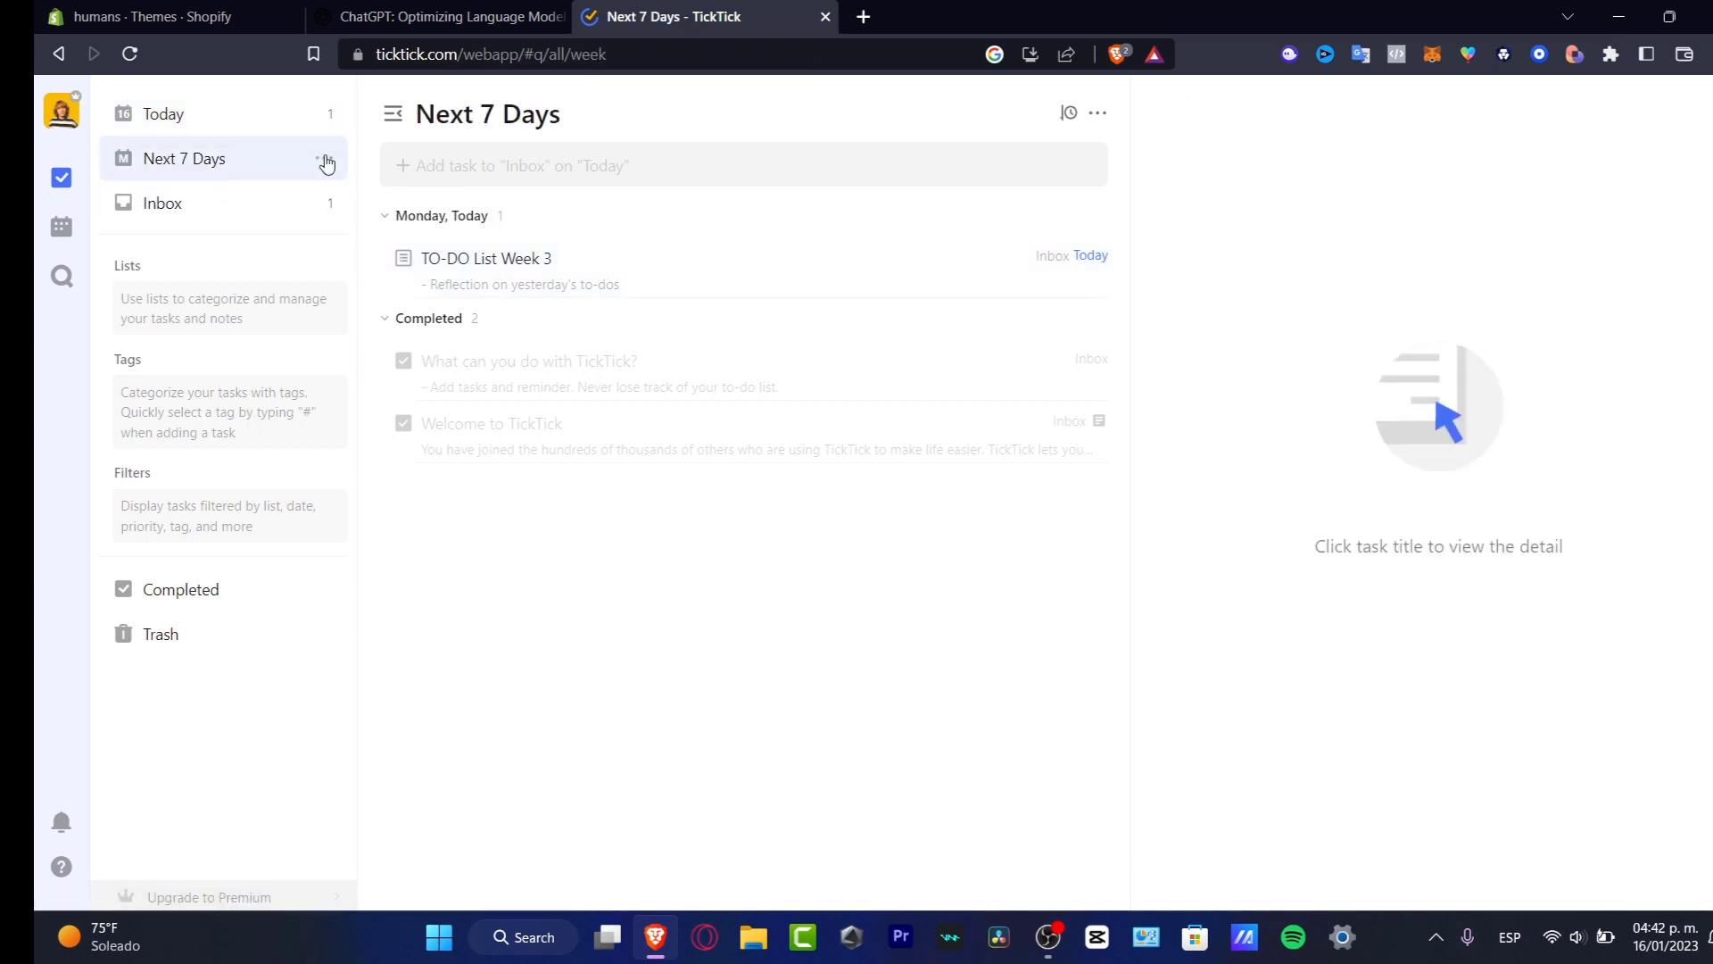
{"action": "left_click", "coordinate": [564, 172]}
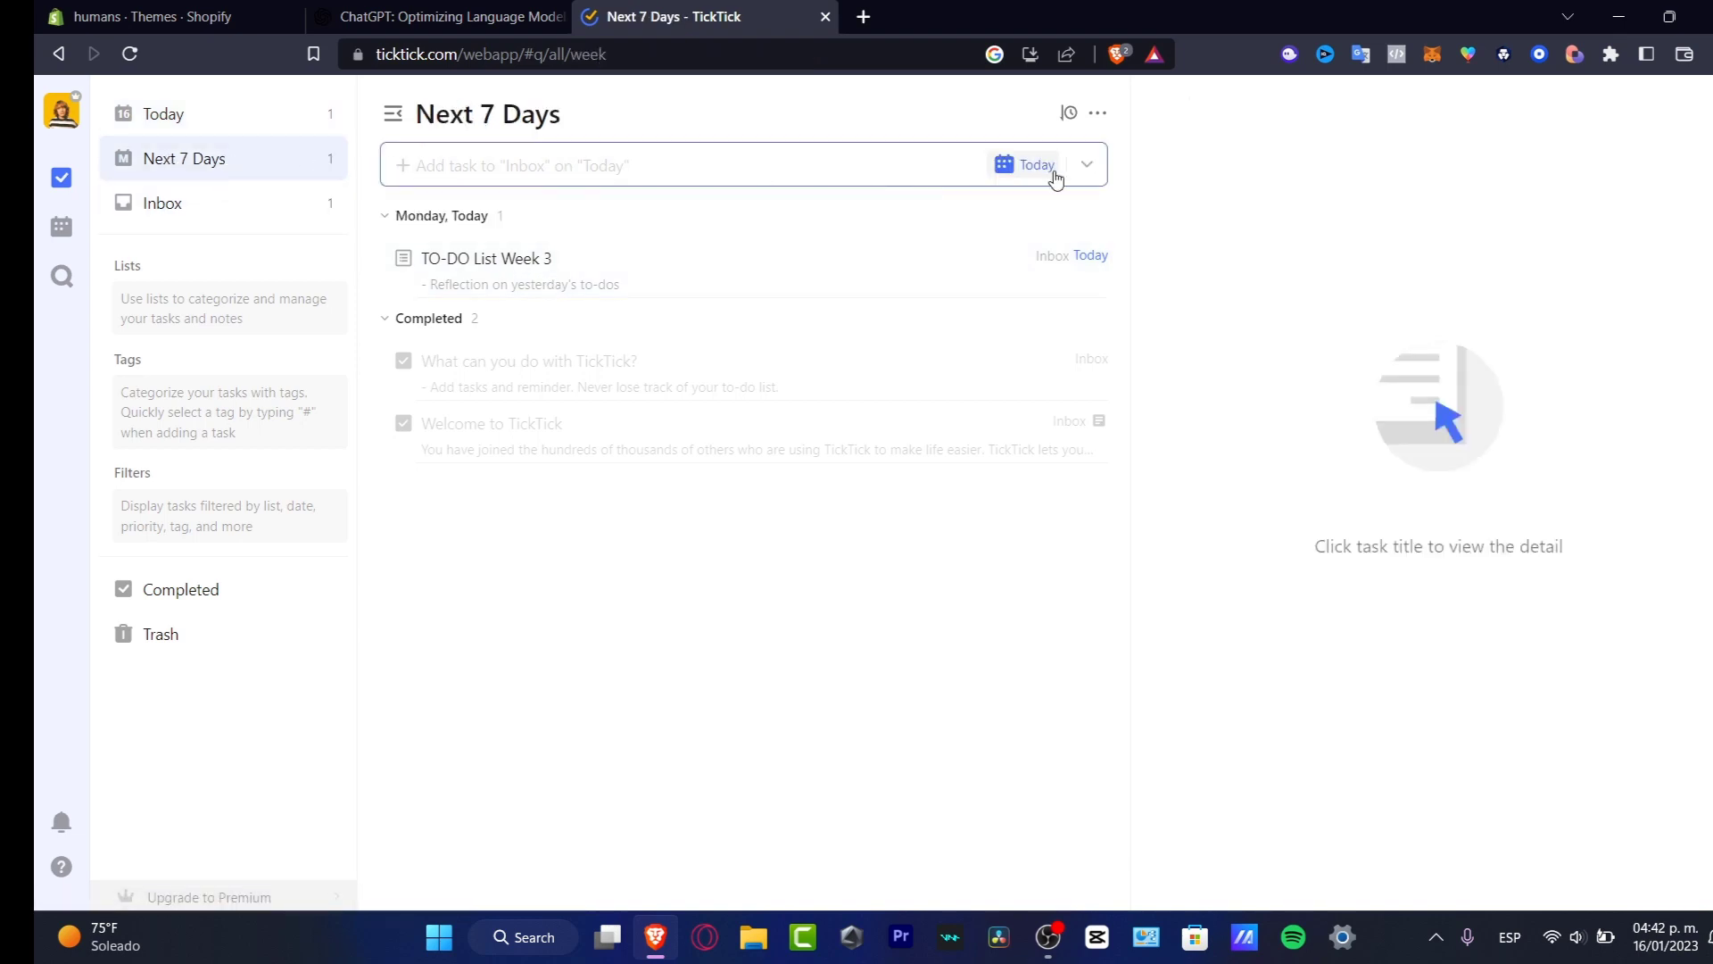
{"action": "left_click", "coordinate": [1085, 172]}
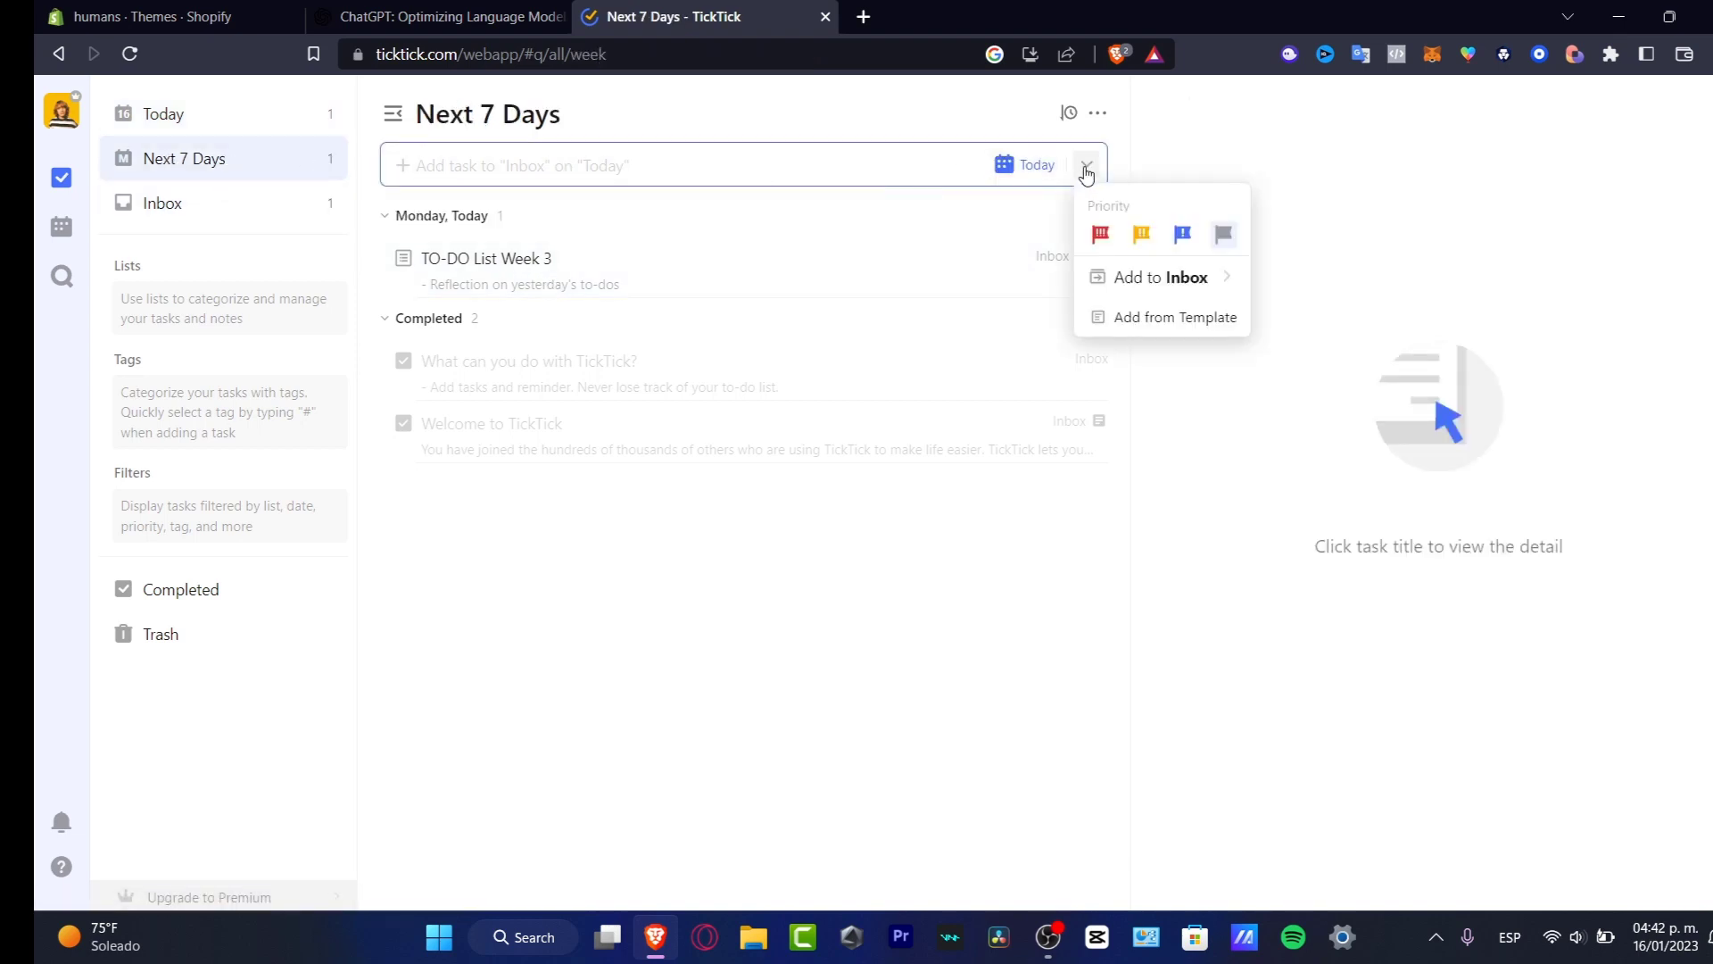
{"action": "left_click", "coordinate": [1141, 317]}
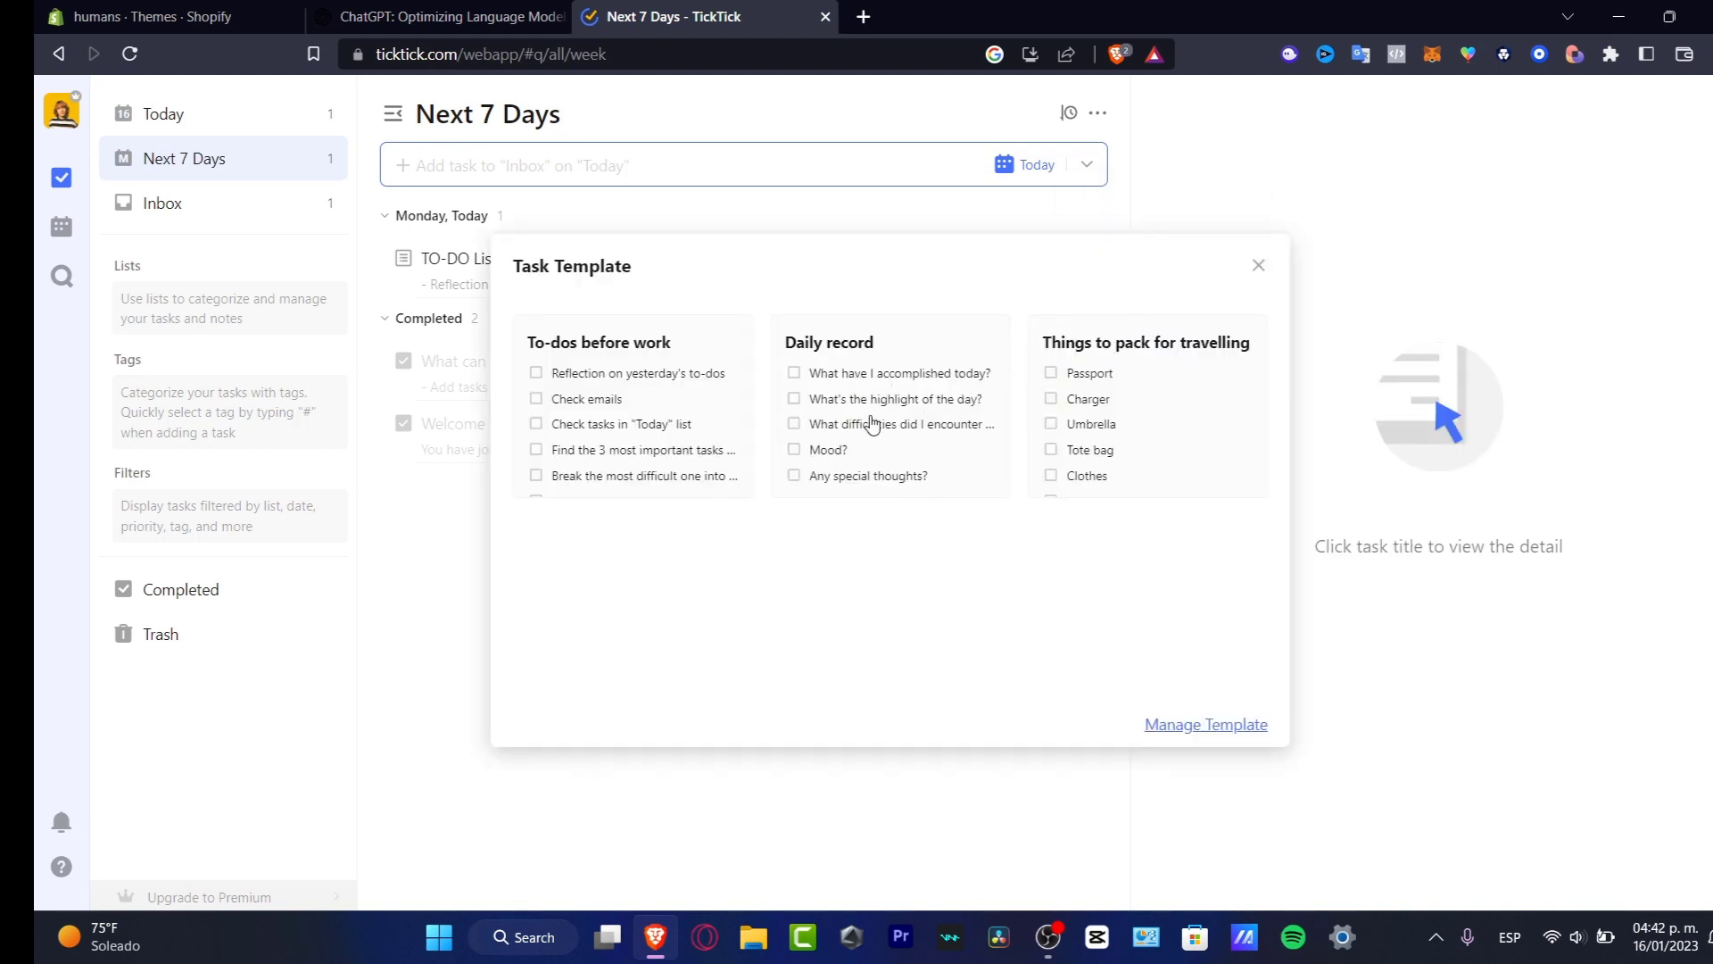
{"action": "left_click", "coordinate": [1077, 443]}
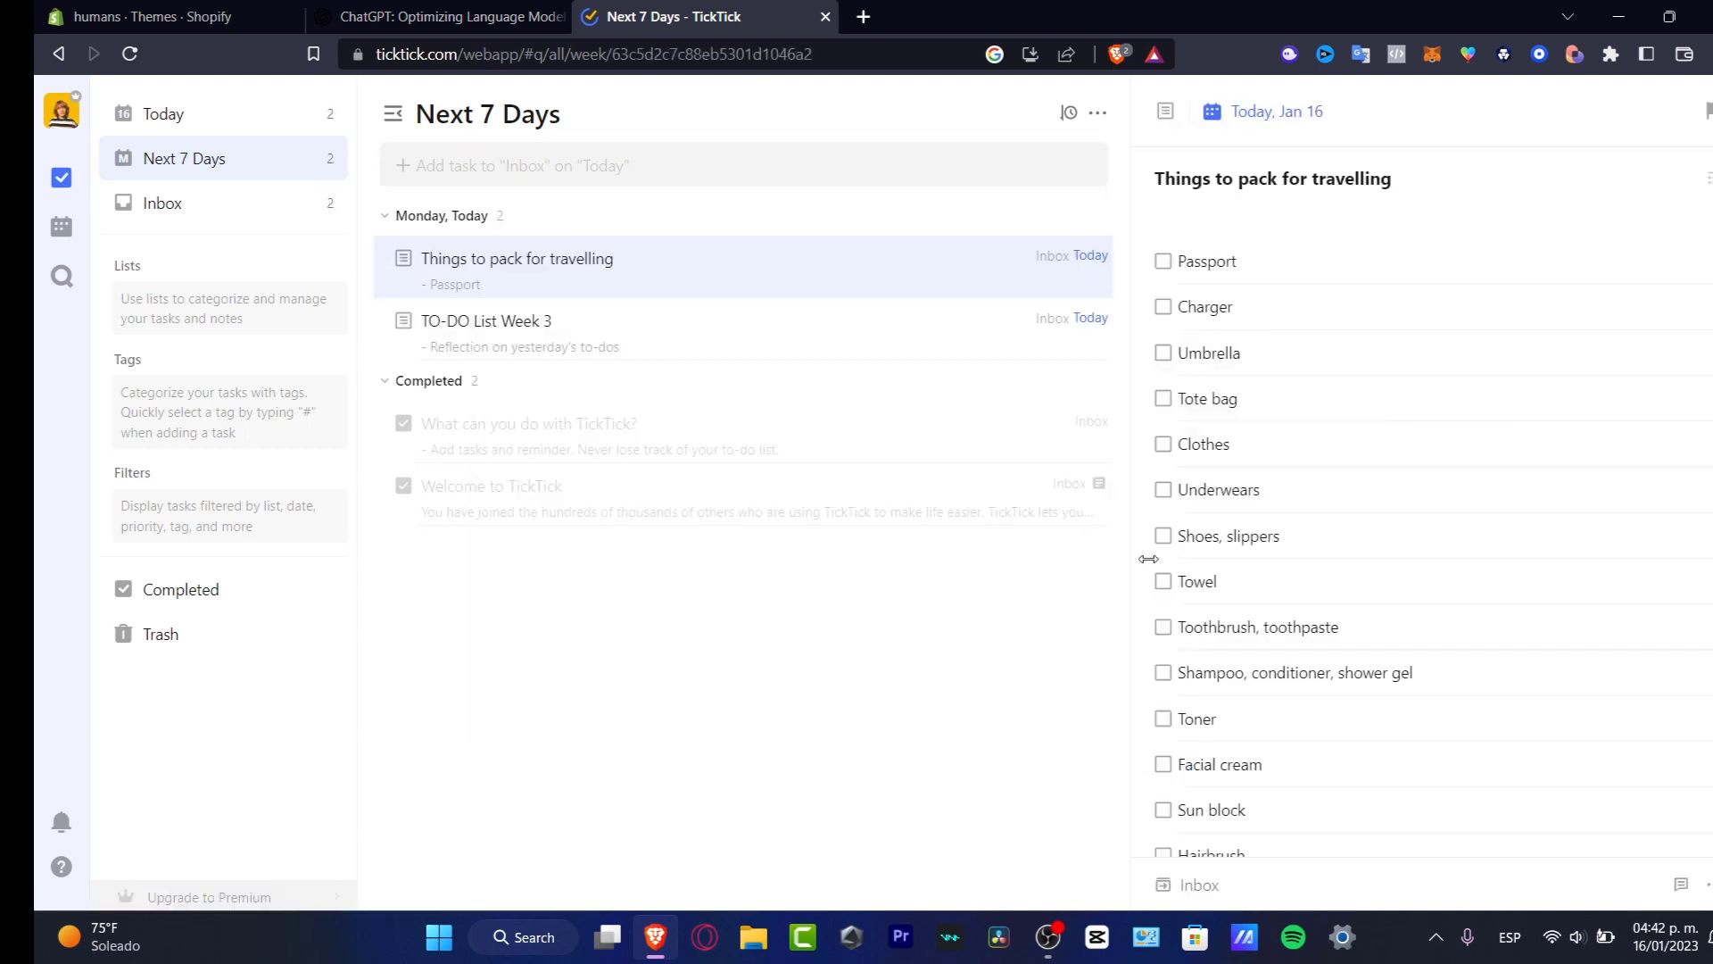
{"action": "scroll", "coordinate": [1342, 467], "scroll_direction": "down", "scroll_amount": 2}
{"action": "scroll", "coordinate": [1227, 520], "scroll_direction": "up", "scroll_amount": 2}
Step: Give the travelling task medium (yellow) priority
{"action": "left_click", "coordinate": [1121, 272]}
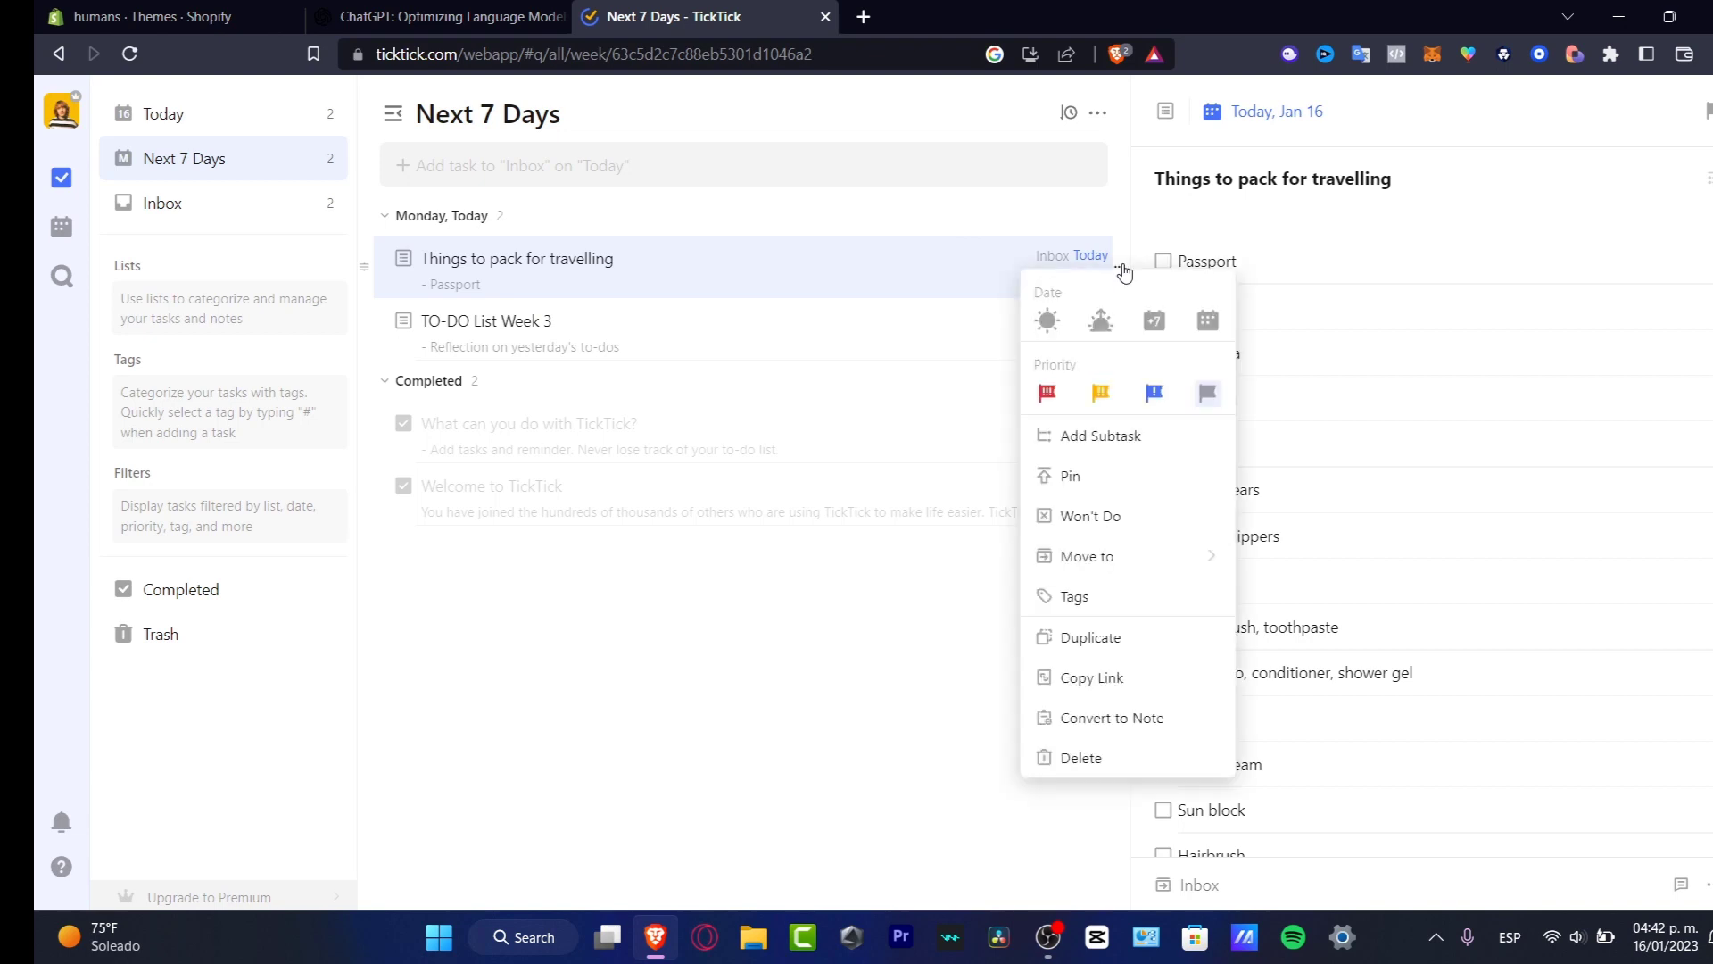
{"action": "left_click", "coordinate": [1101, 396]}
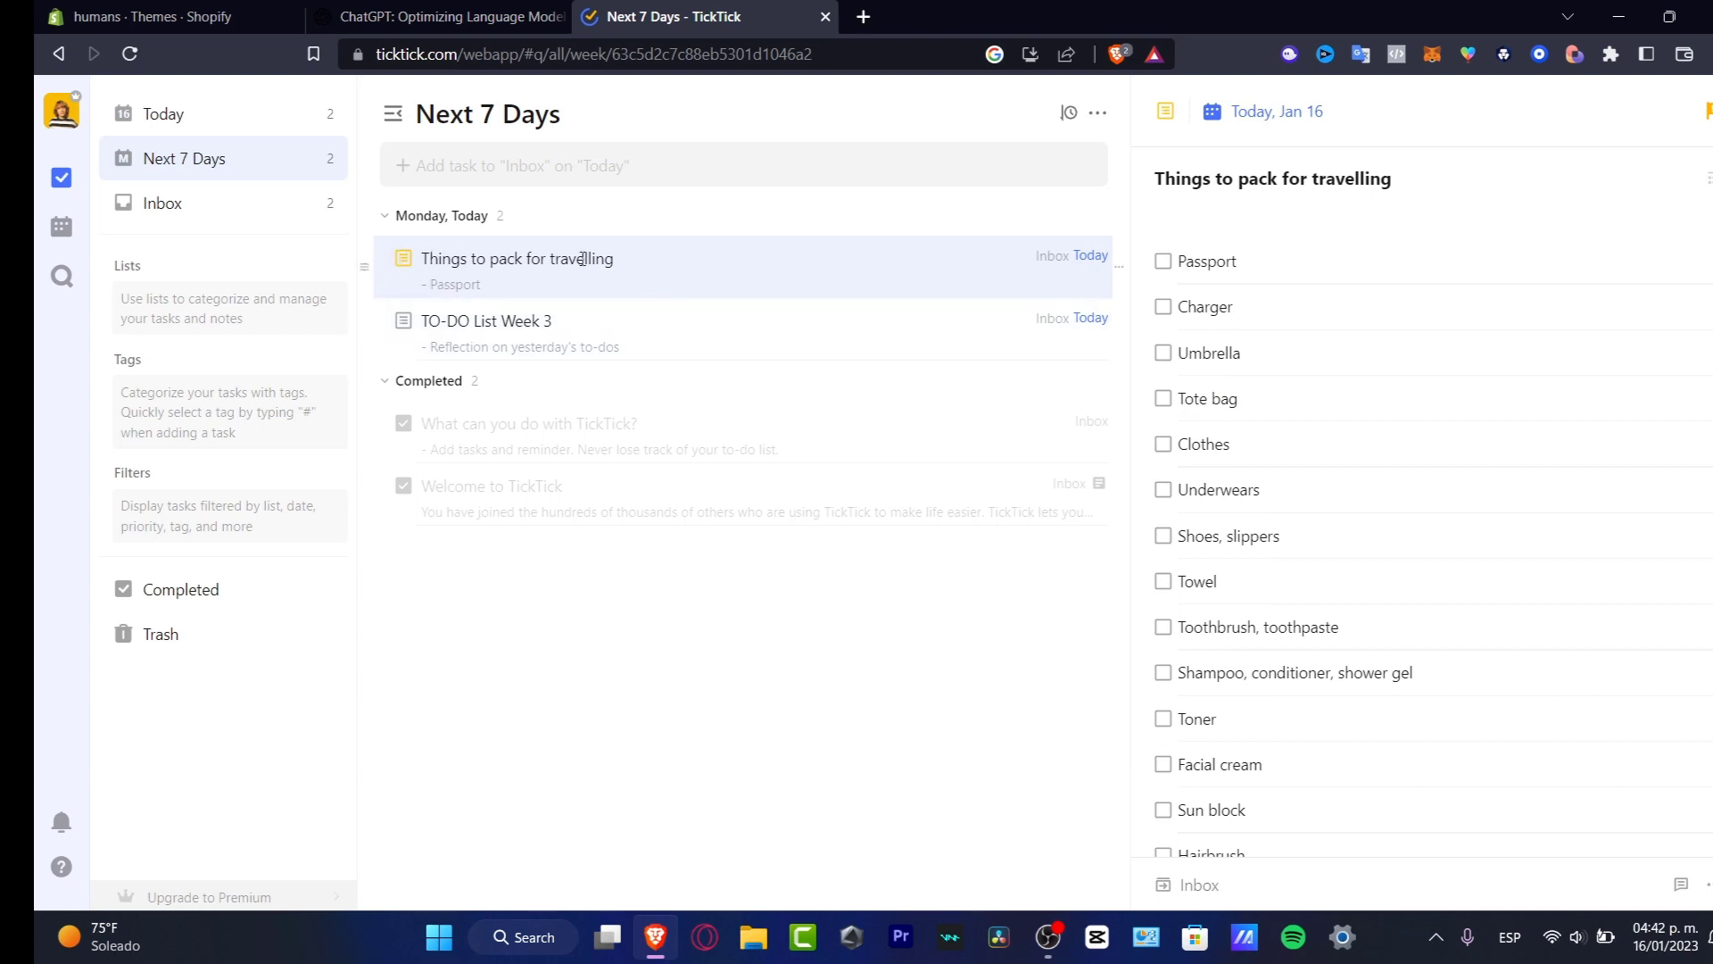
{"action": "left_click", "coordinate": [1118, 268]}
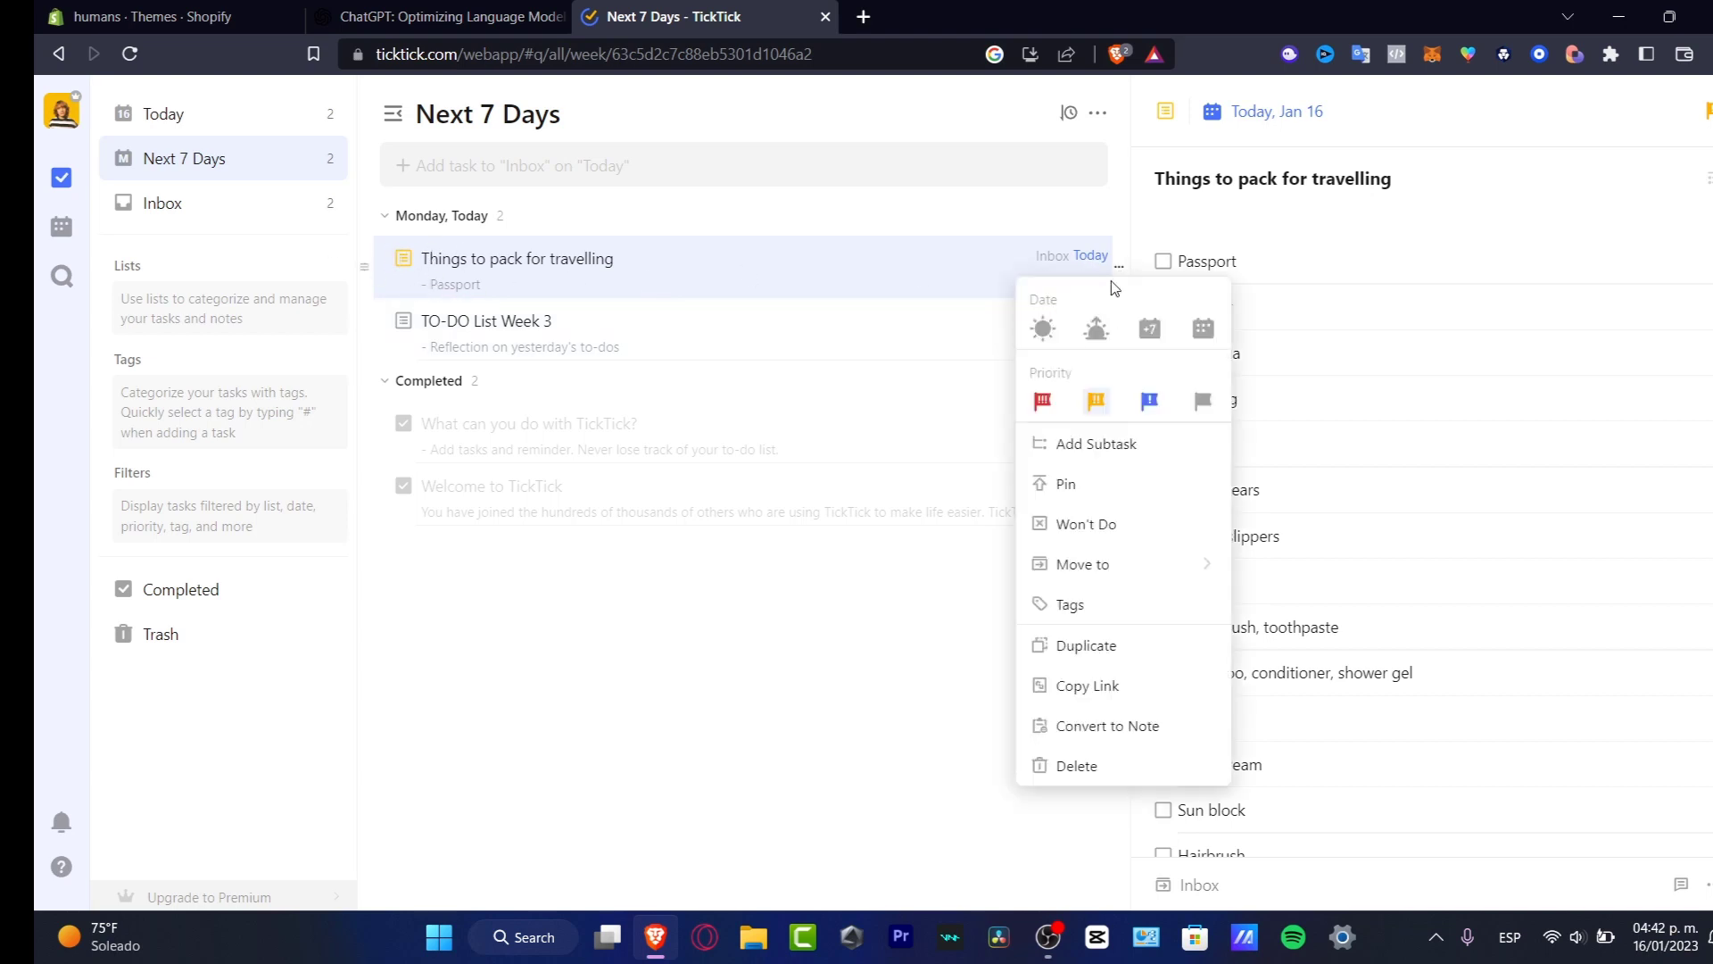
{"action": "left_click", "coordinate": [1050, 332]}
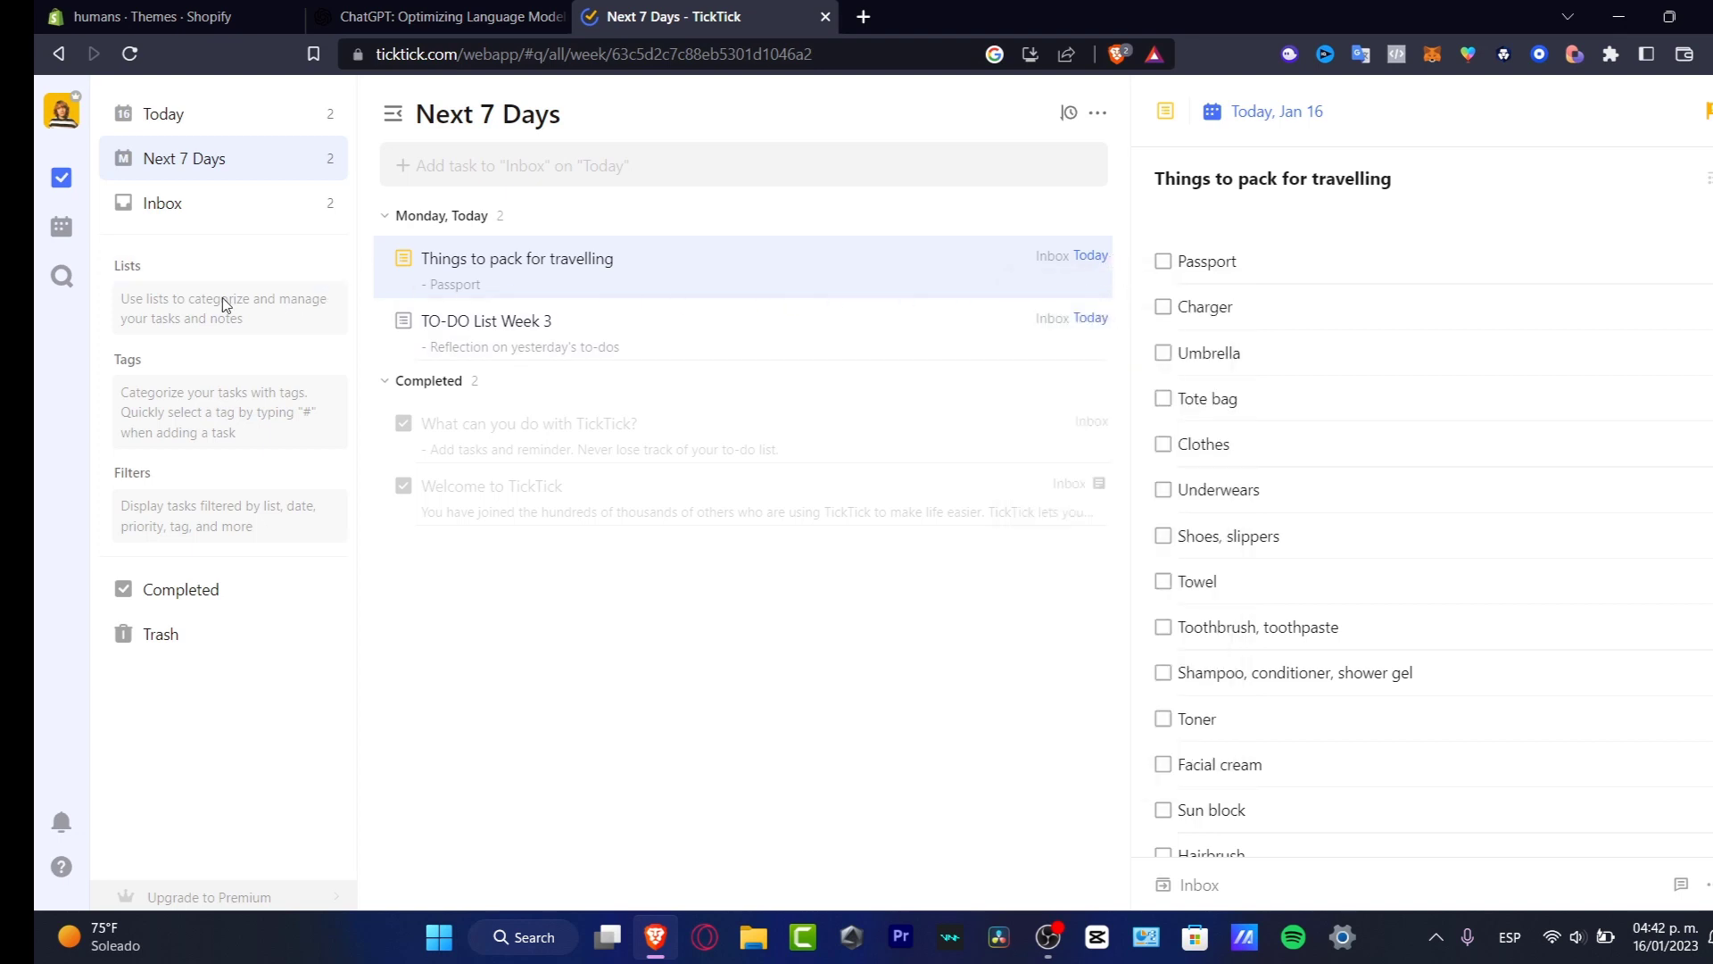
Step: Collapse the Tags and Filters sections of the sidebar, leaving Lists expanded
{"action": "left_click", "coordinate": [162, 271]}
{"action": "left_click", "coordinate": [164, 270]}
{"action": "left_click", "coordinate": [253, 361]}
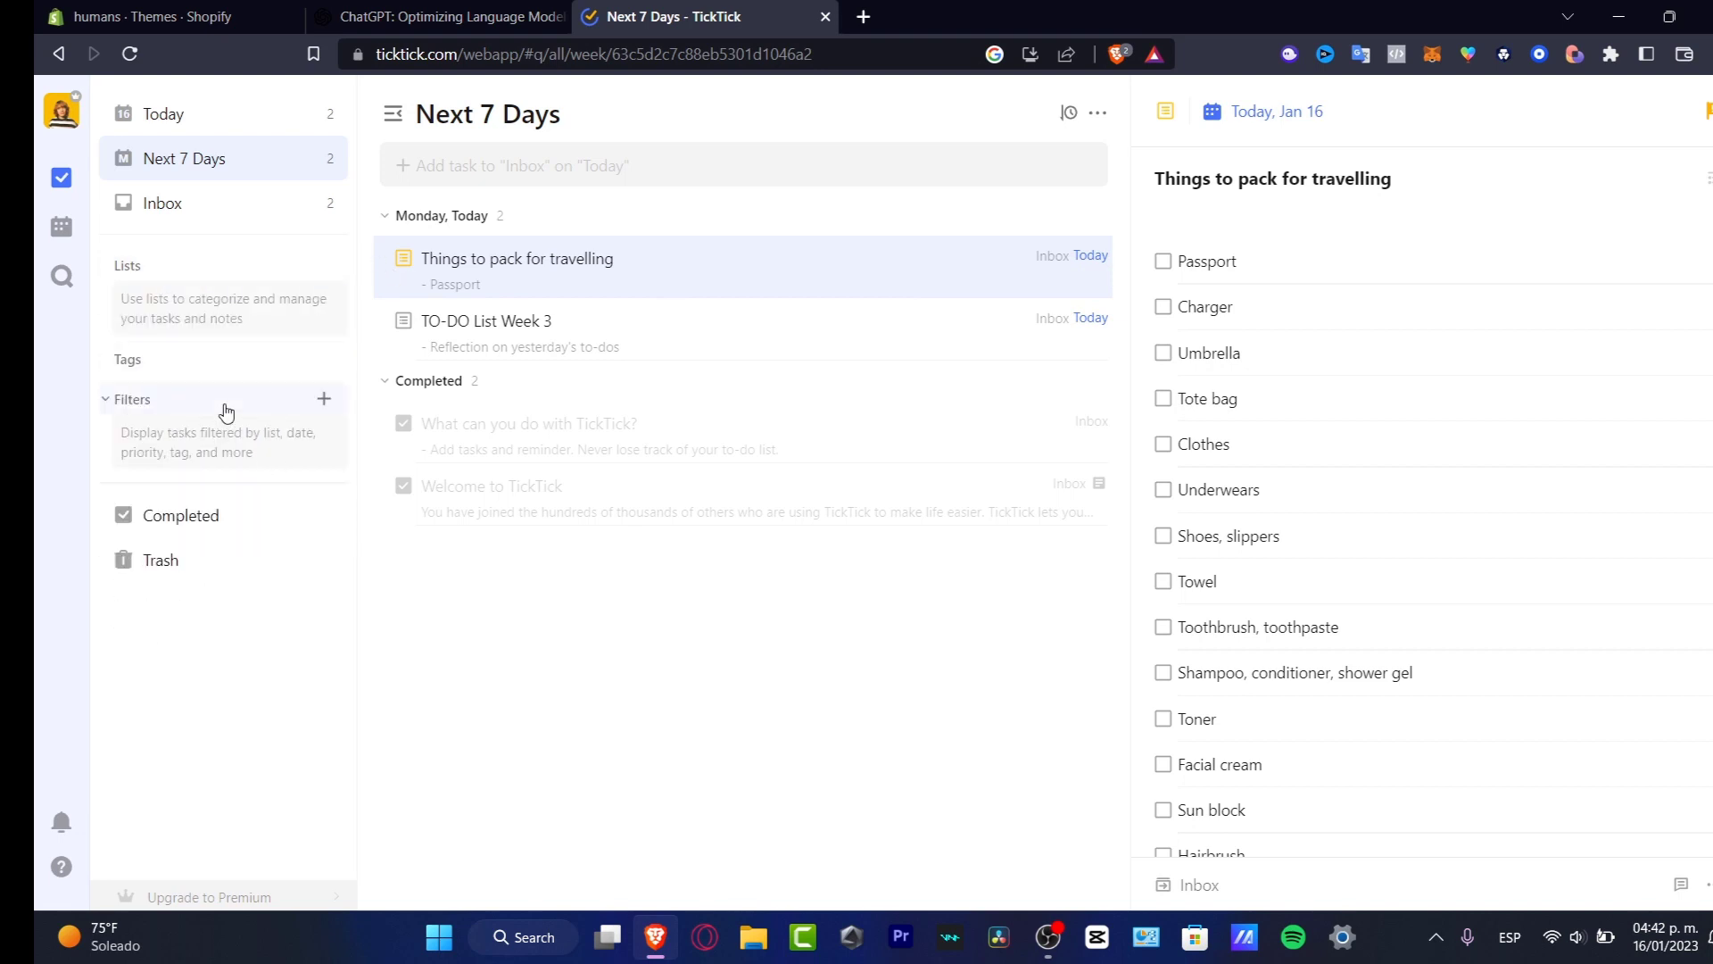
{"action": "left_click", "coordinate": [223, 403]}
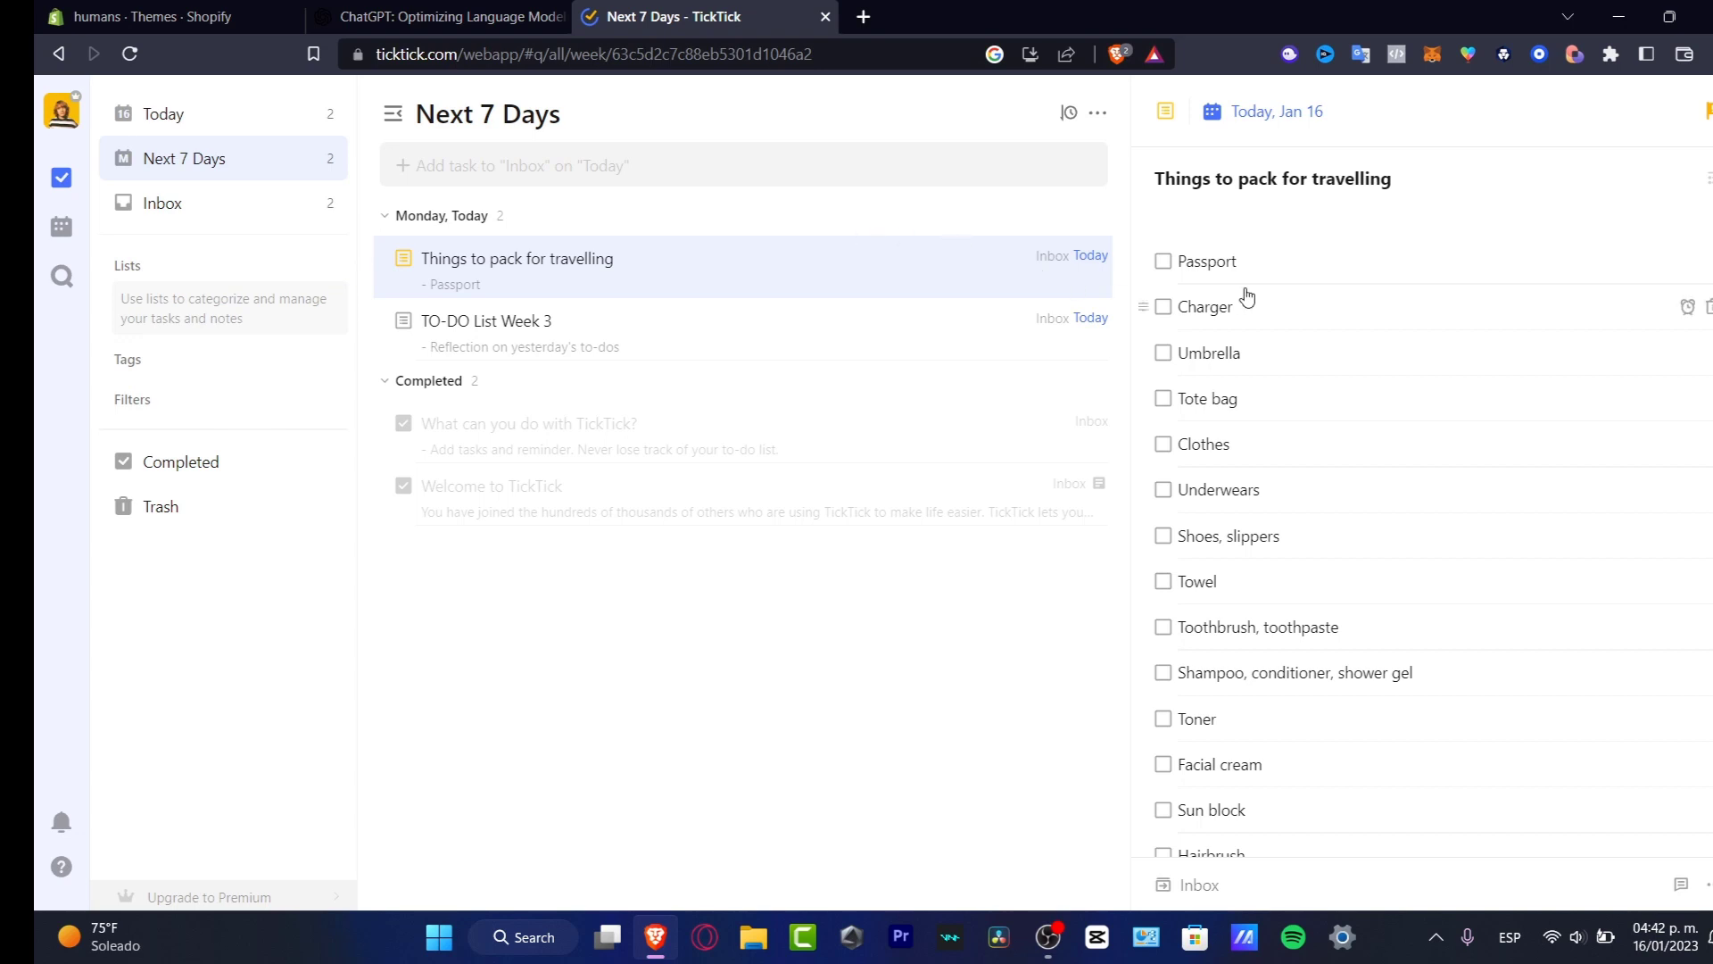
Step: Create an orange 'travel' tag with Parent Tag set to None
{"action": "left_click", "coordinate": [329, 357]}
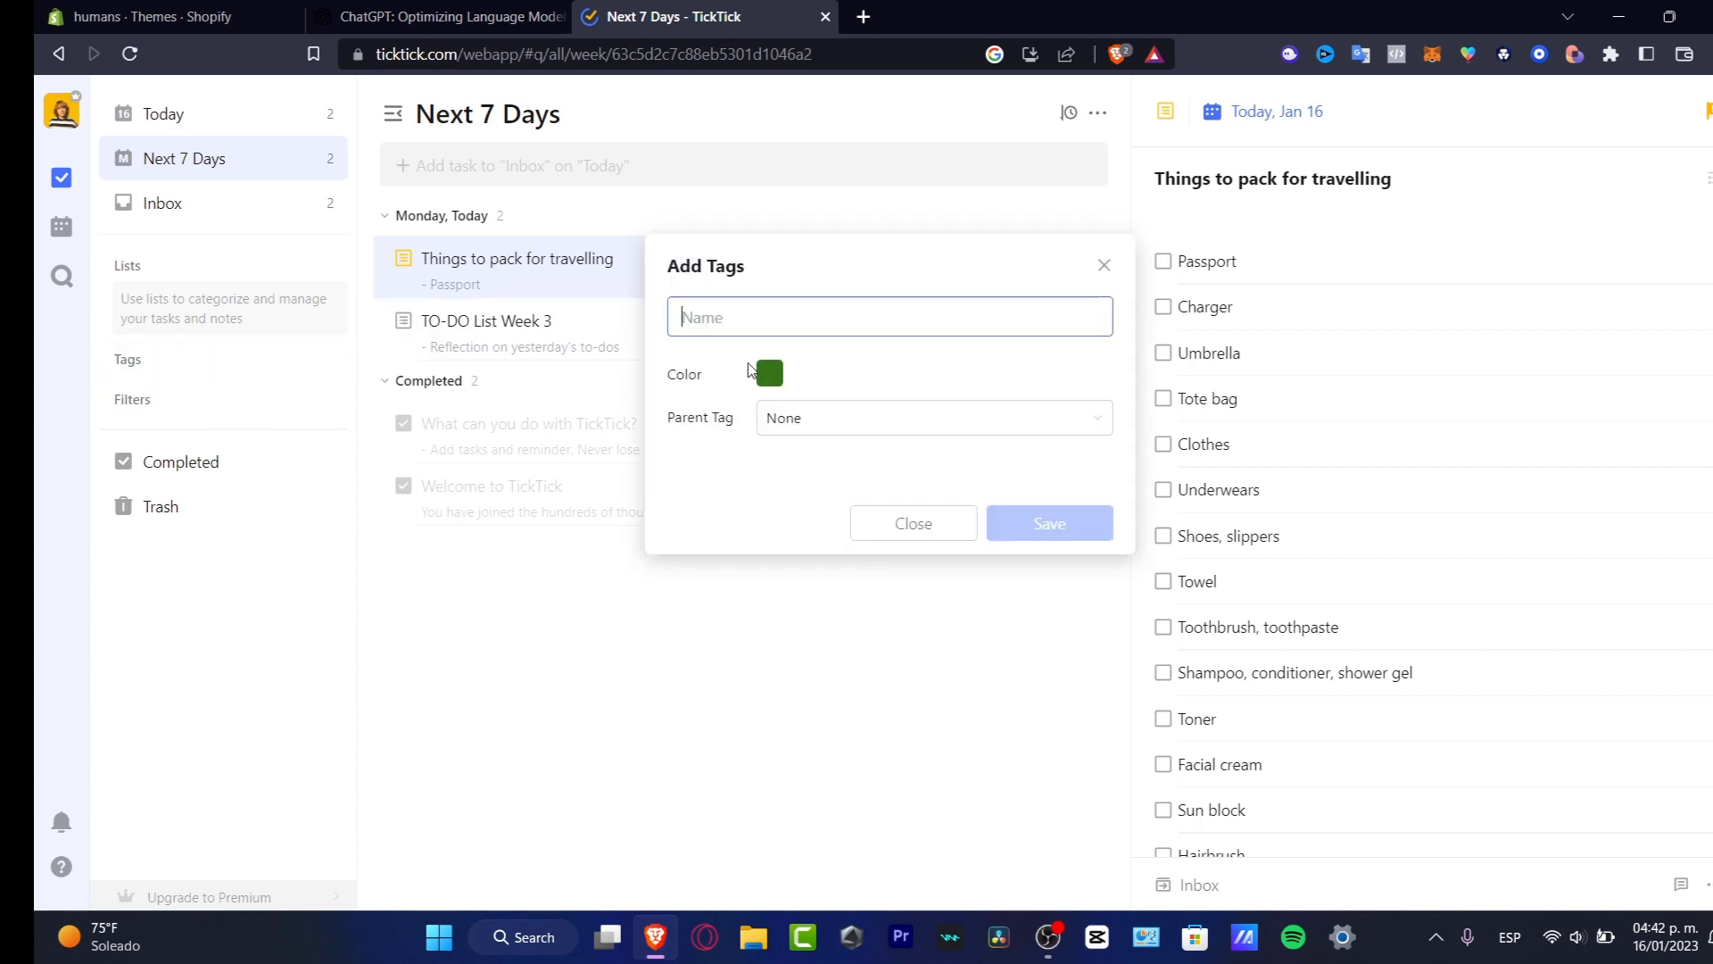
{"action": "type", "text": "travel"}
{"action": "left_click", "coordinate": [769, 373]}
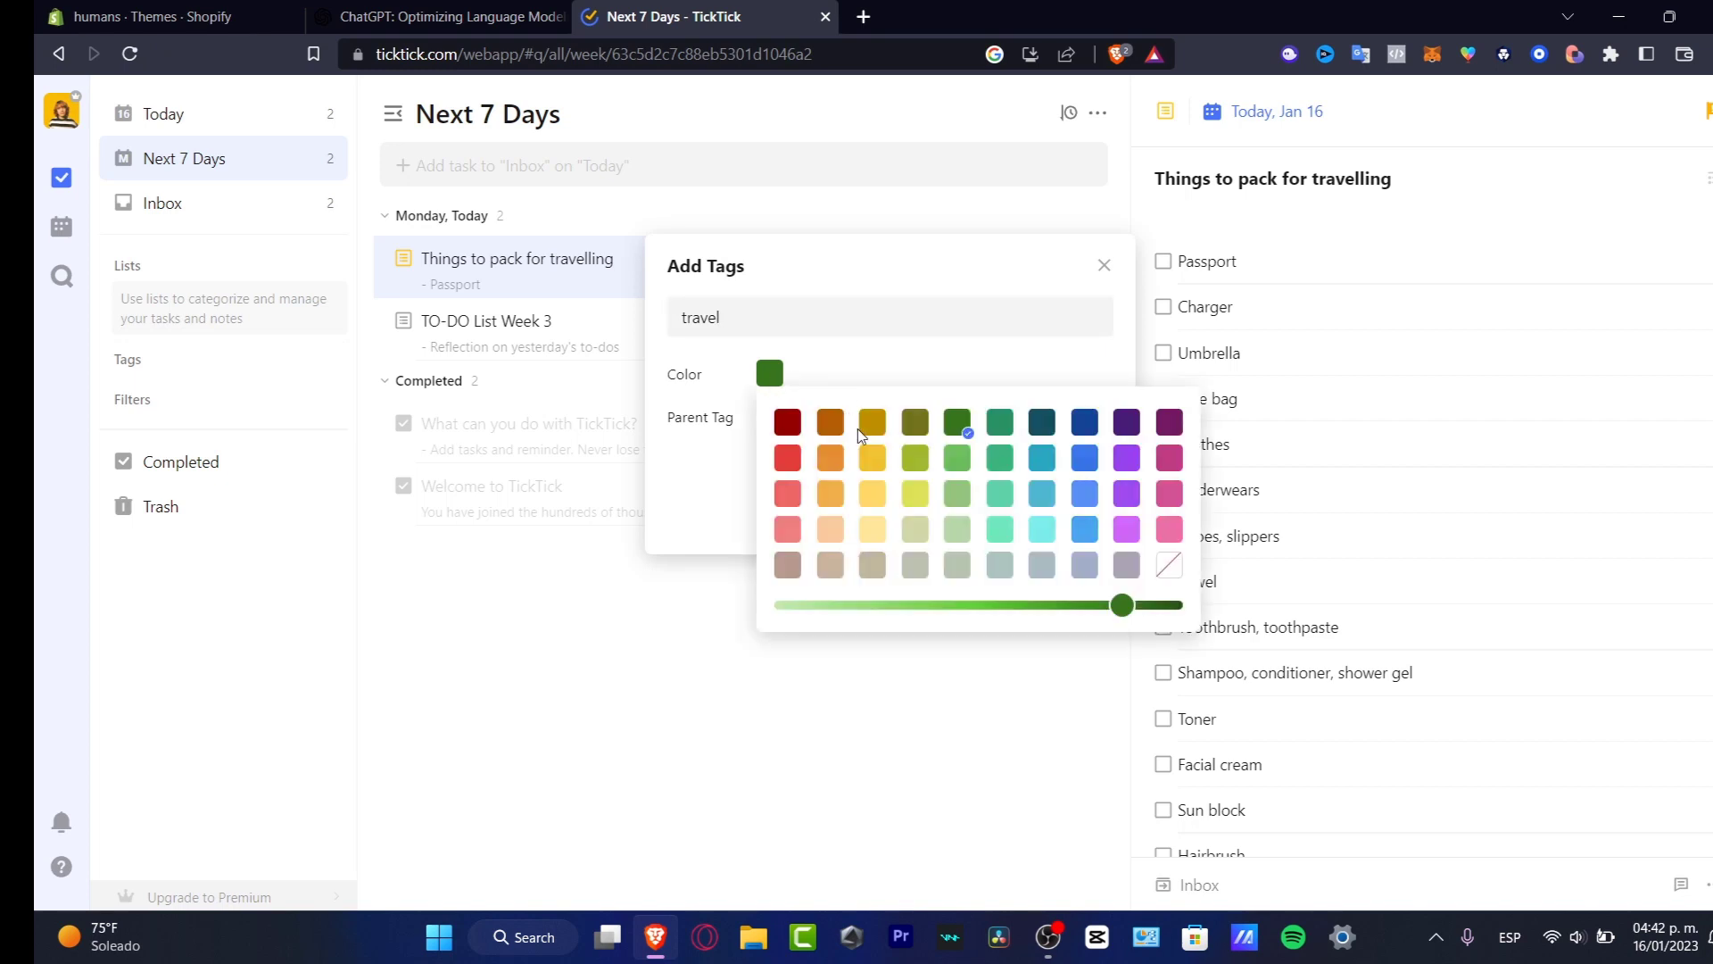
{"action": "left_click", "coordinate": [831, 458]}
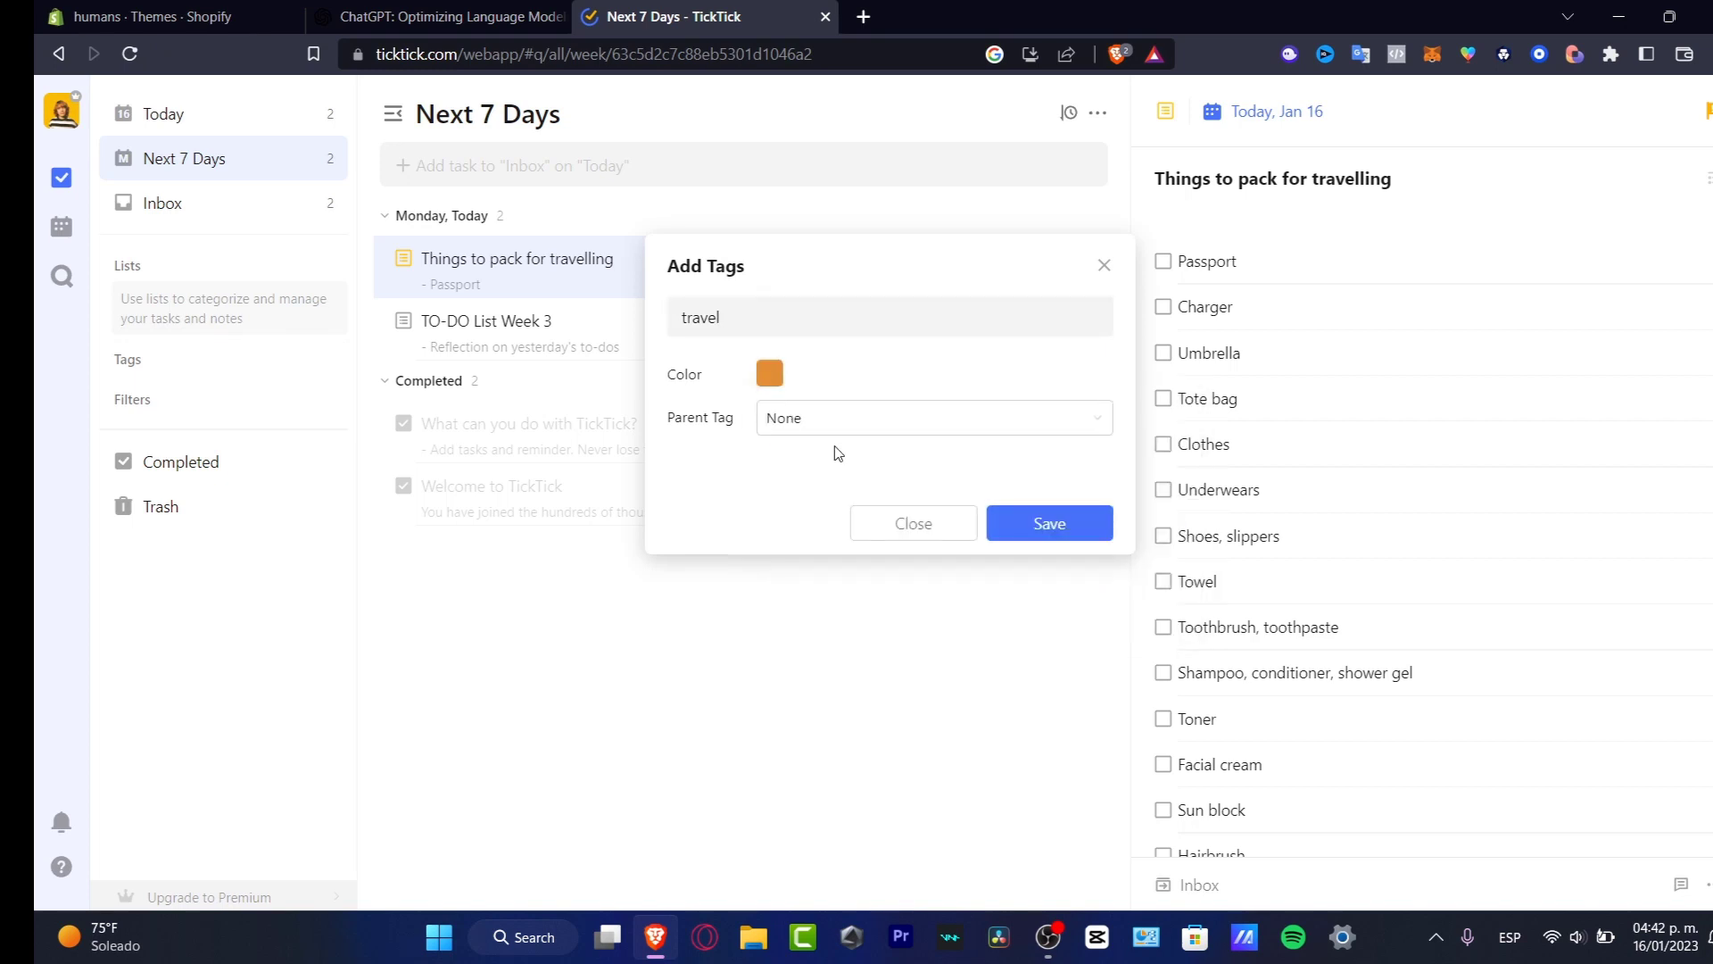
{"action": "left_click", "coordinate": [795, 421]}
{"action": "left_click", "coordinate": [867, 468]}
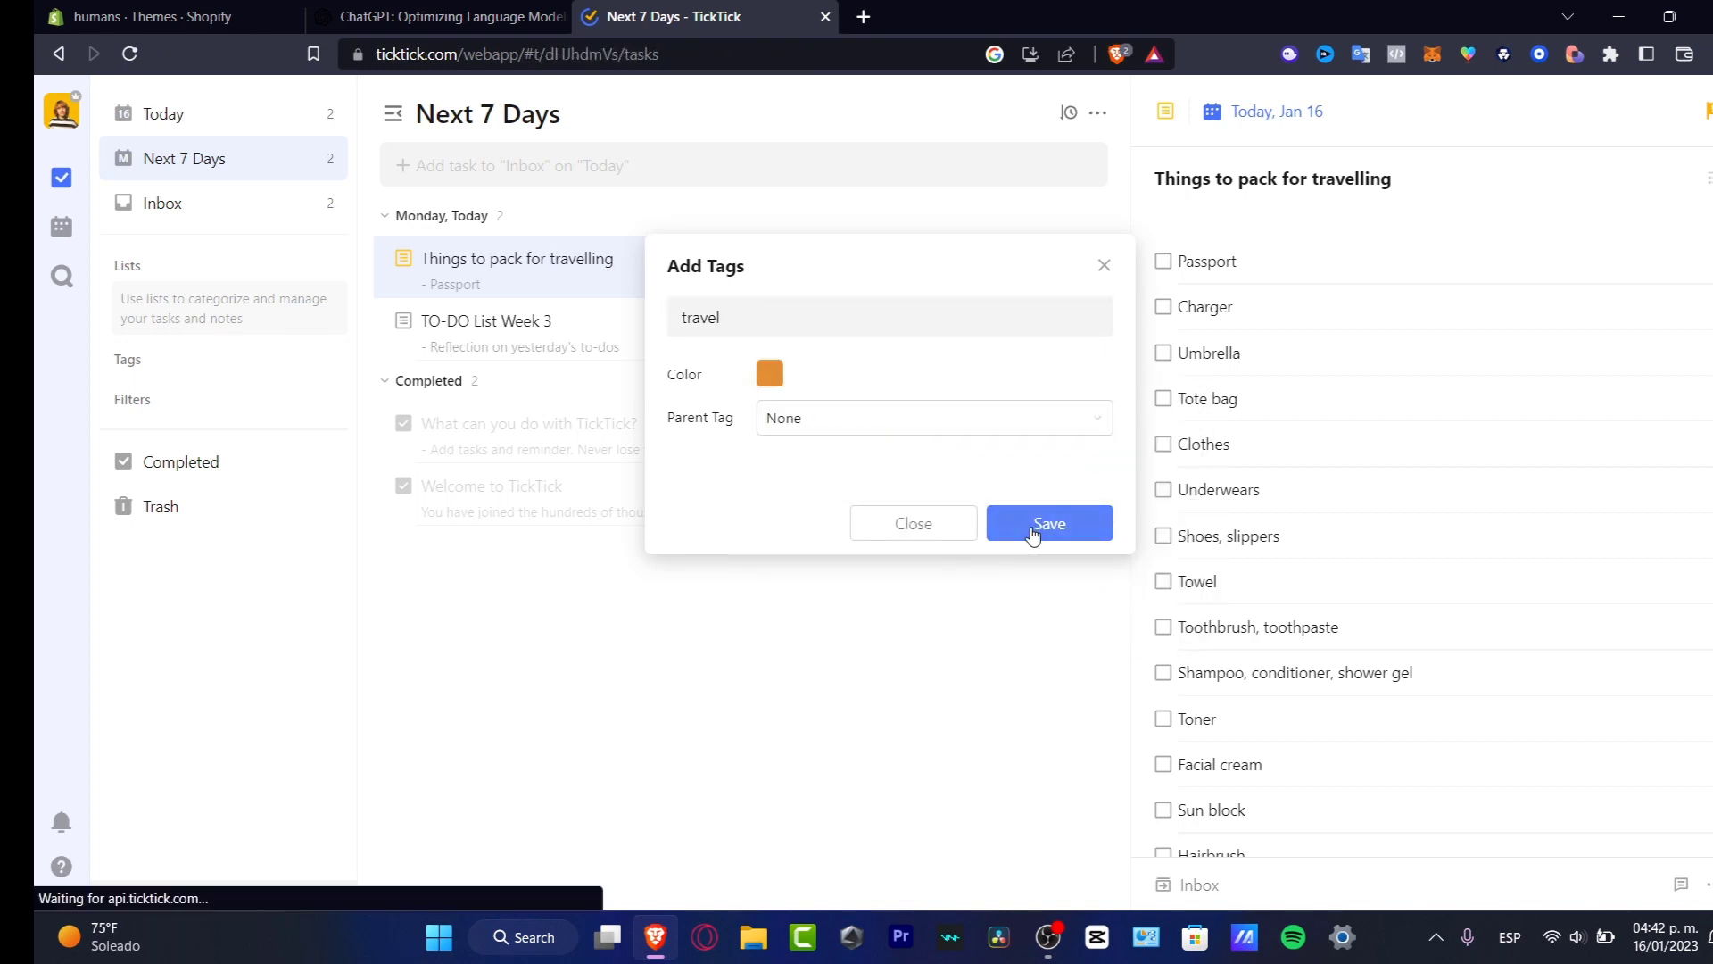
{"action": "left_click", "coordinate": [1032, 528]}
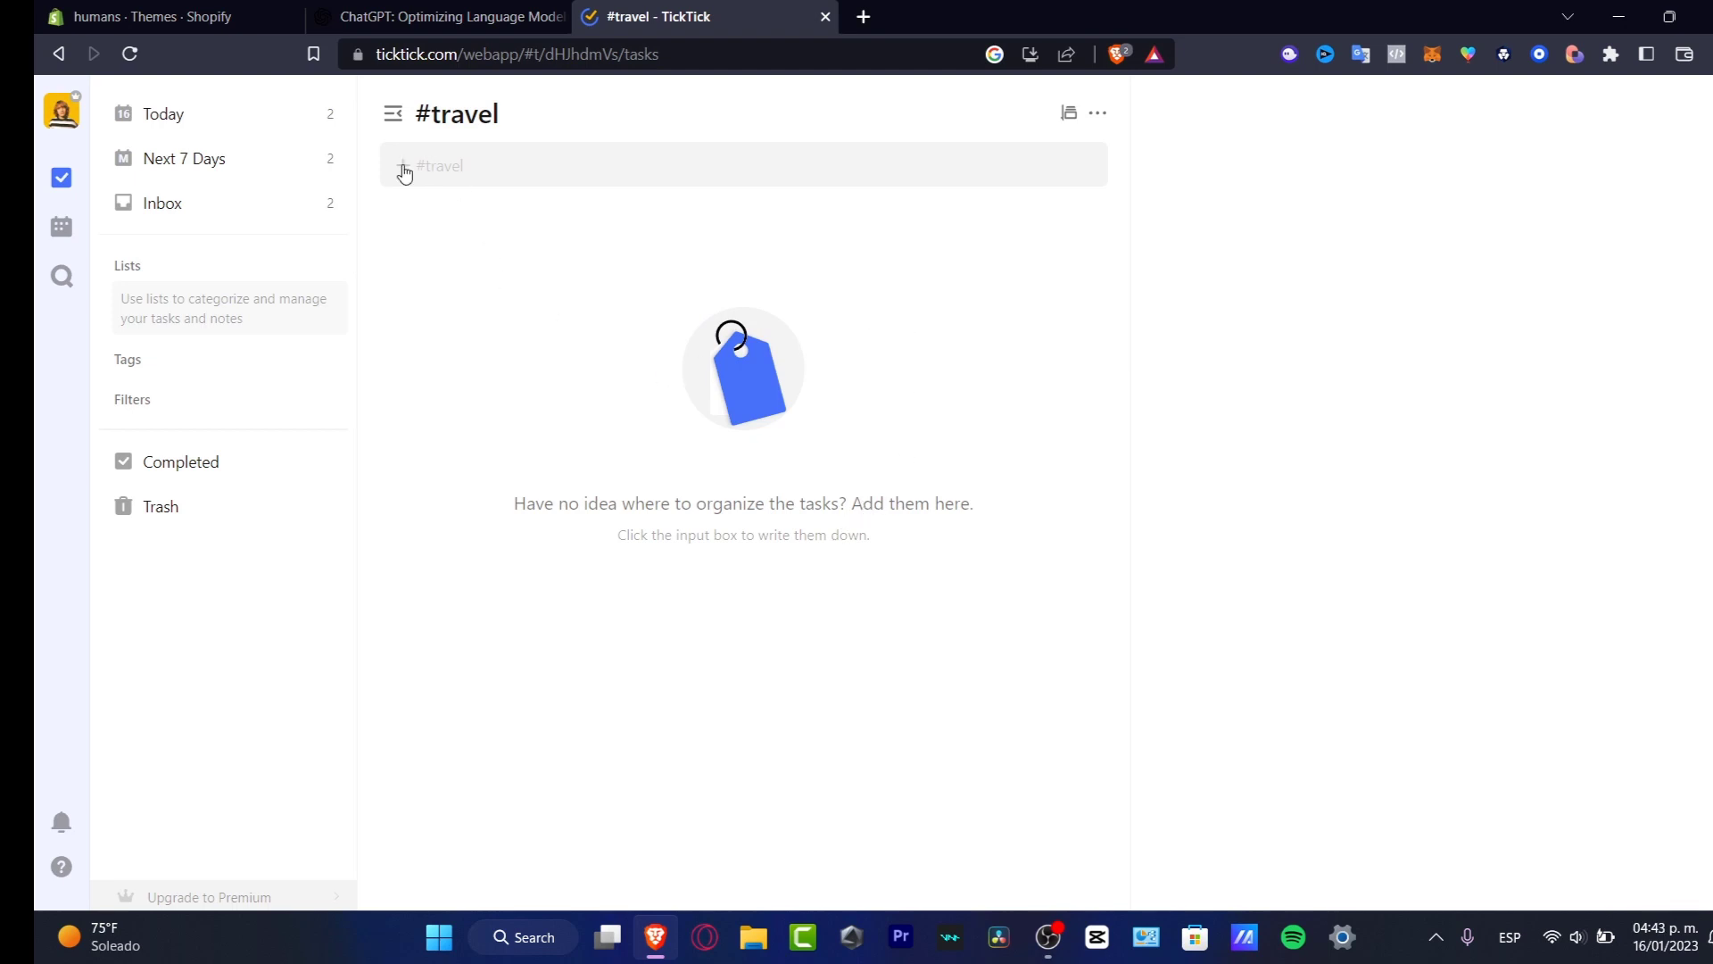
Step: Look through the #travel view's menus without changes, then return to the Inbox
{"action": "left_click", "coordinate": [432, 167]}
{"action": "left_click", "coordinate": [1097, 112]}
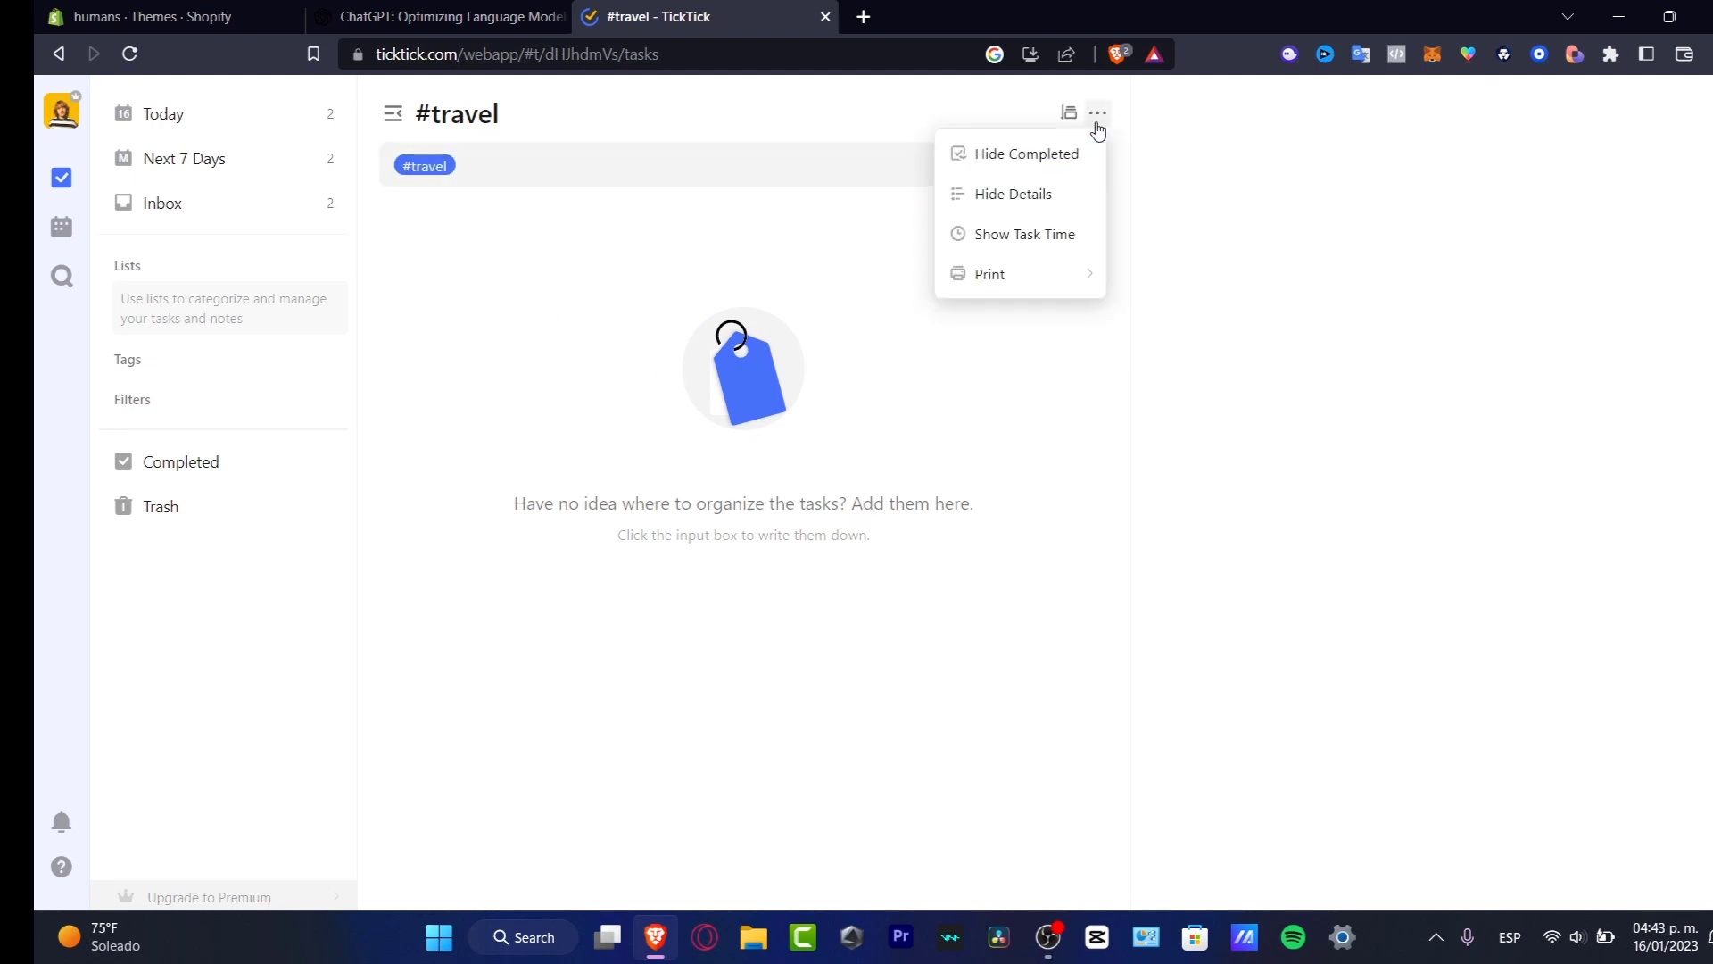
{"action": "left_click", "coordinate": [1094, 167]}
{"action": "left_click", "coordinate": [1085, 168]}
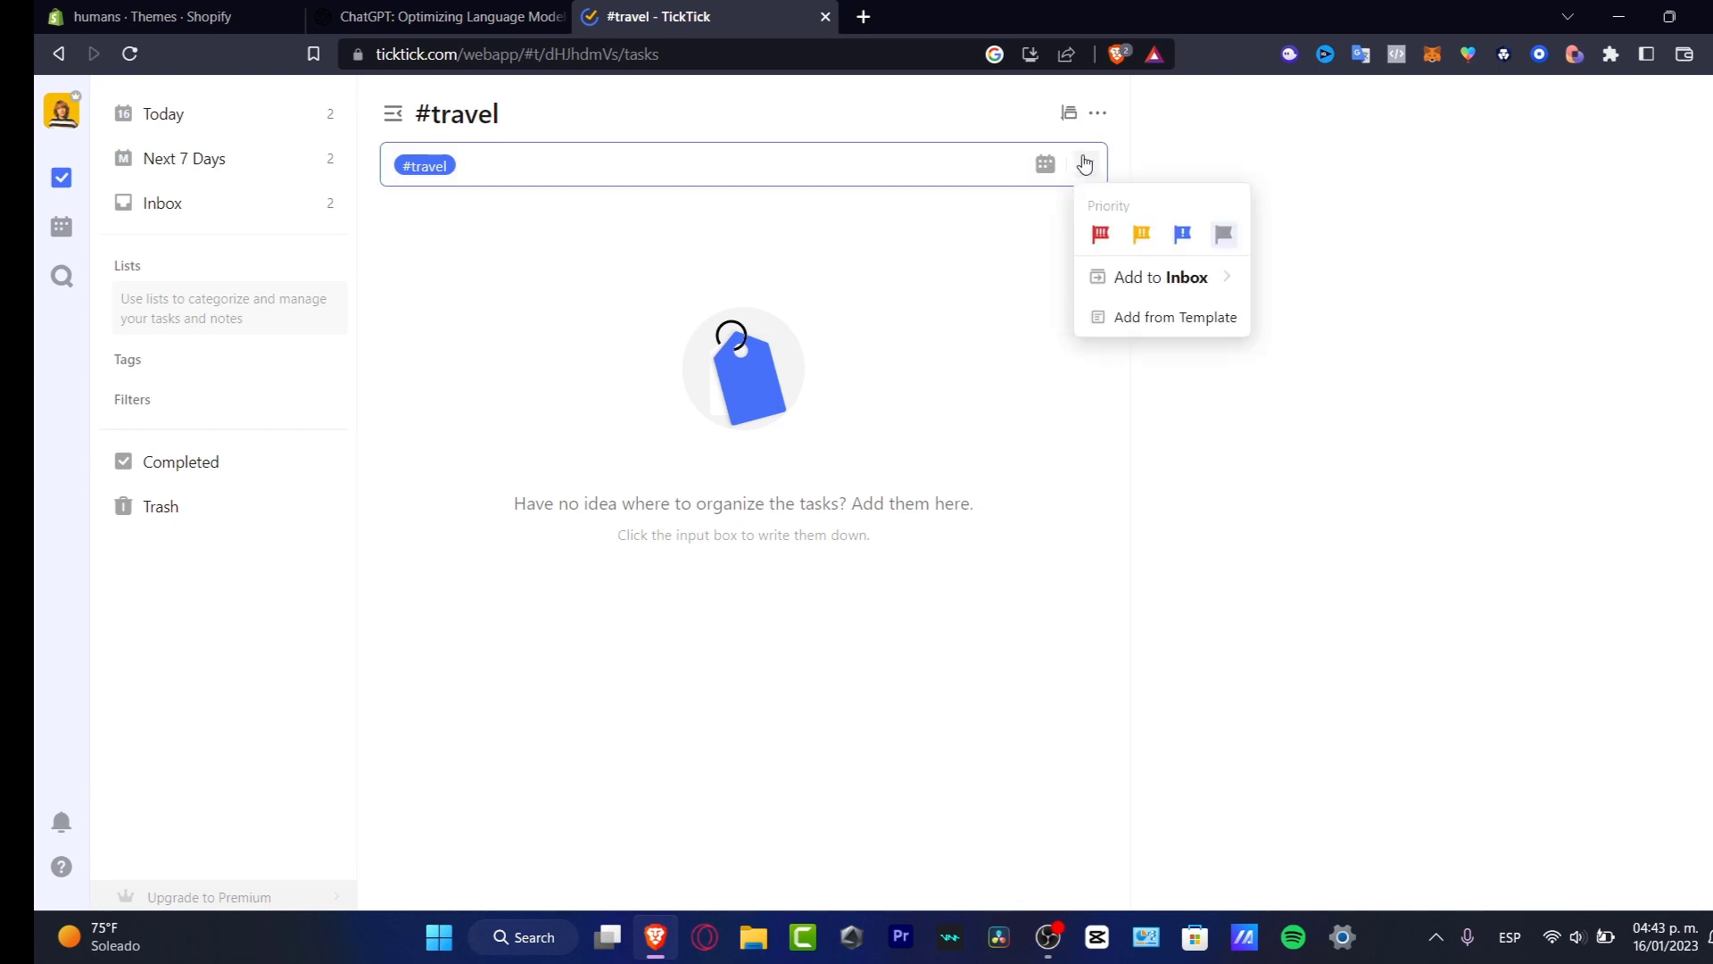
{"action": "mouse_move", "coordinate": [1166, 283]}
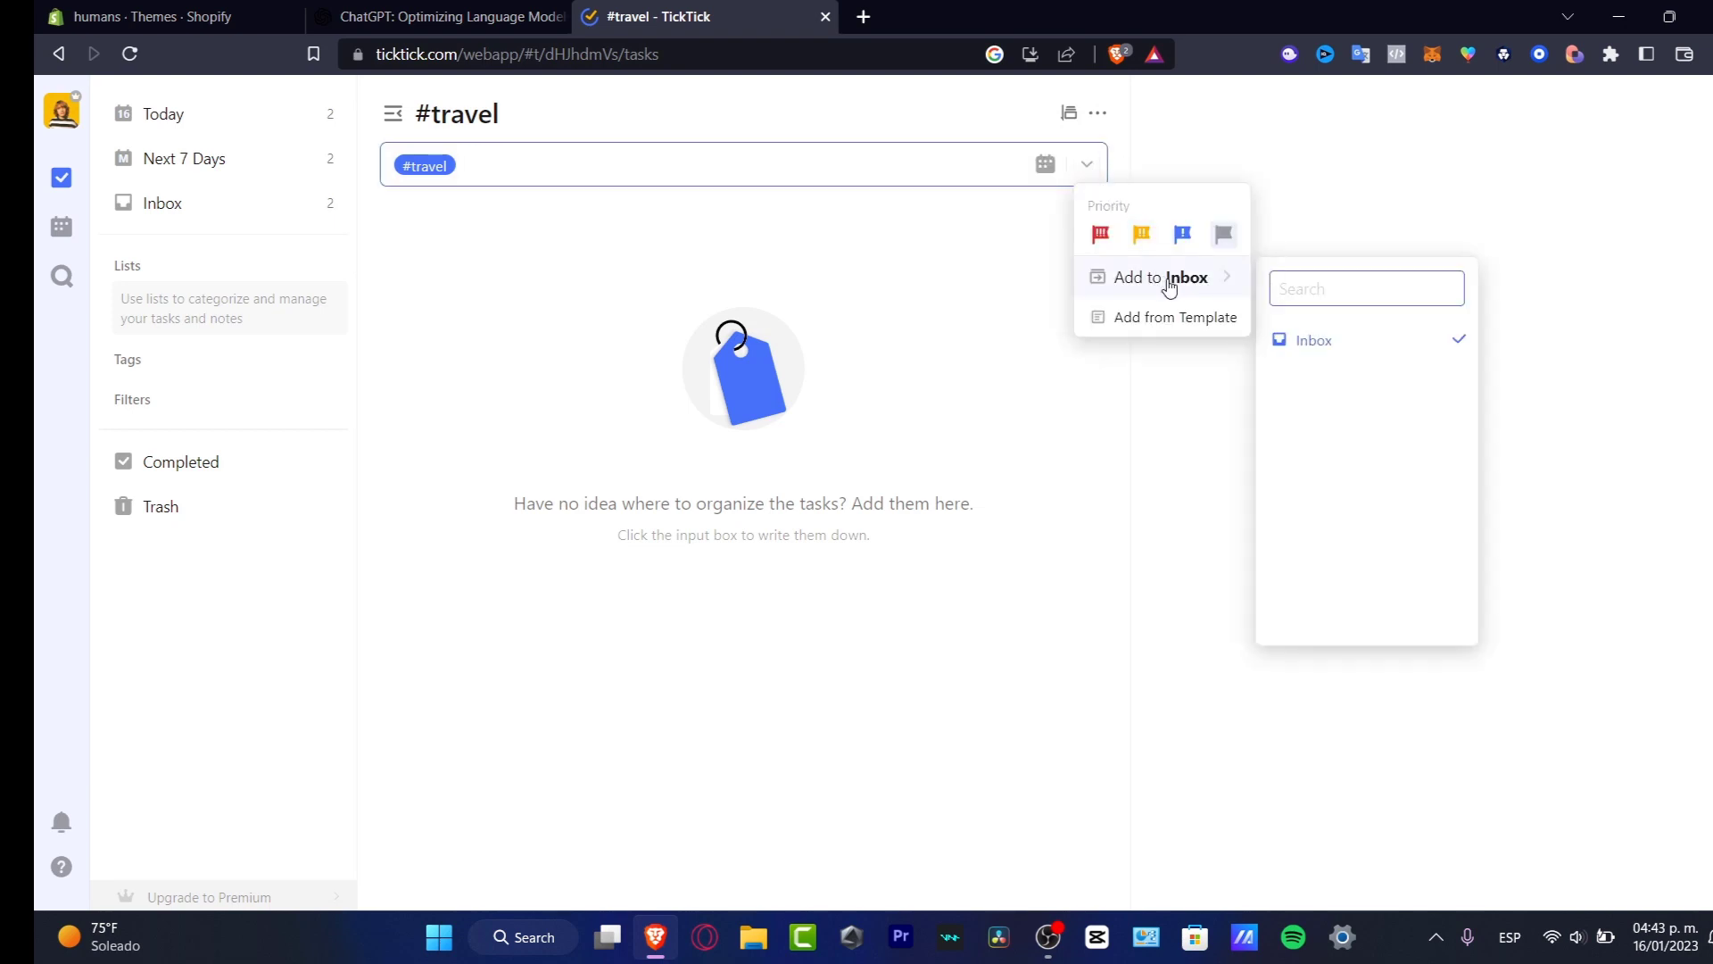
{"action": "left_click", "coordinate": [1311, 355]}
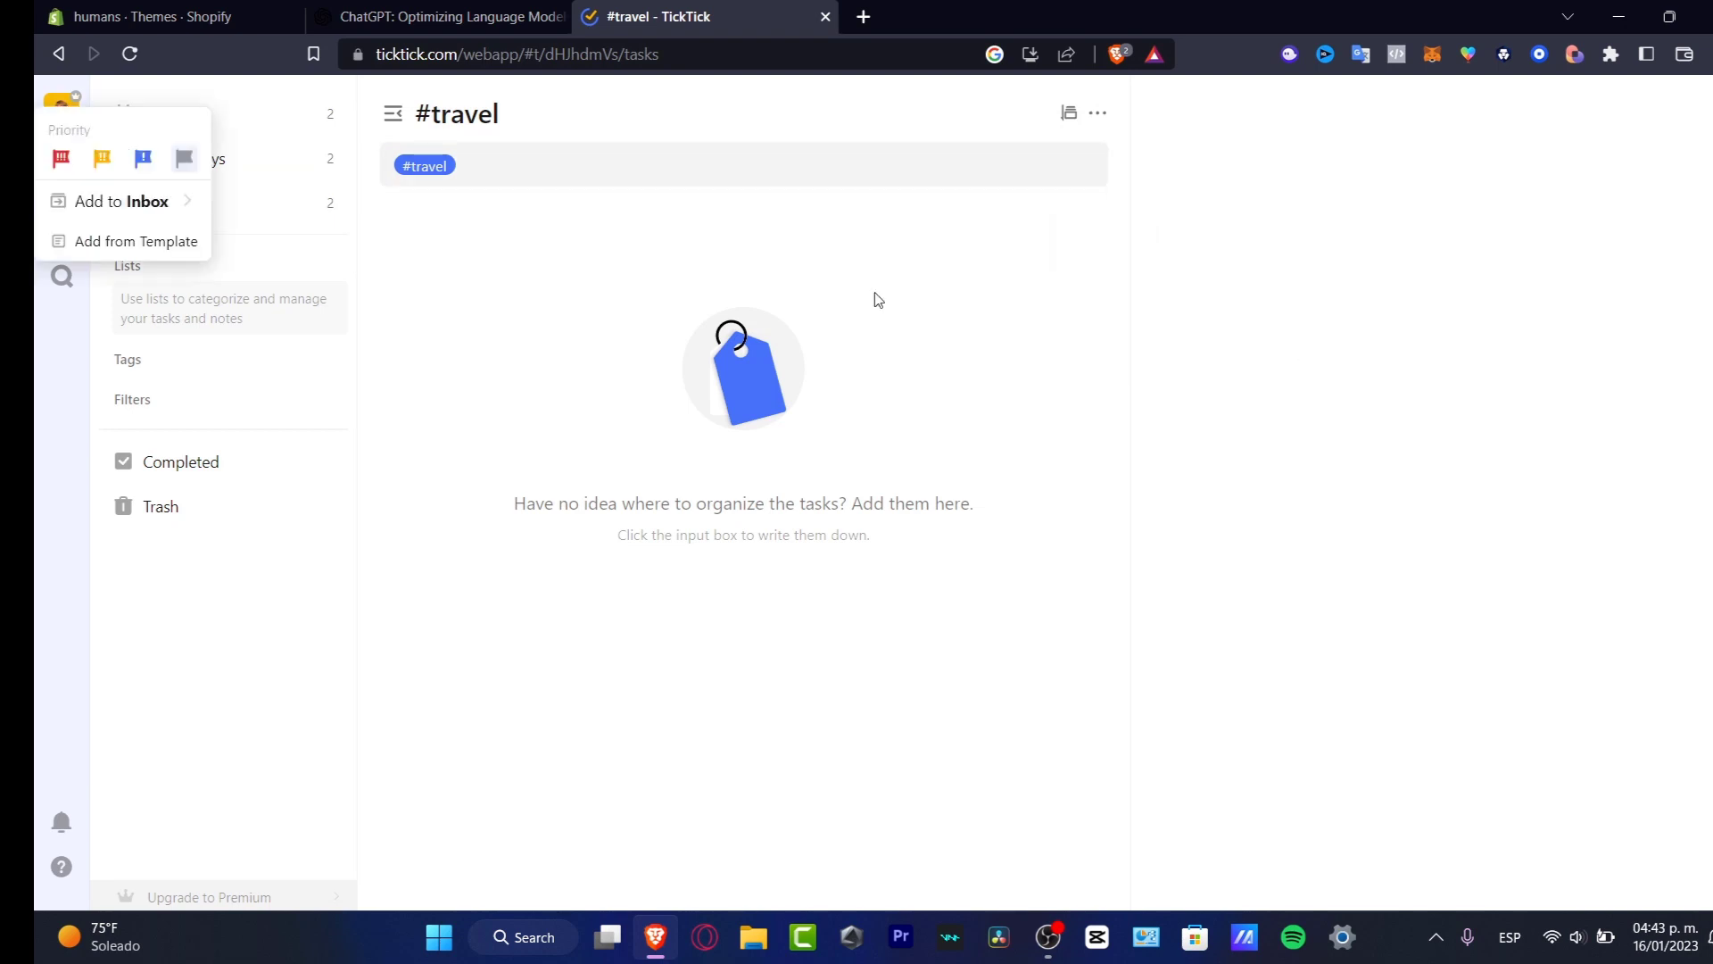
{"action": "left_click", "coordinate": [211, 203]}
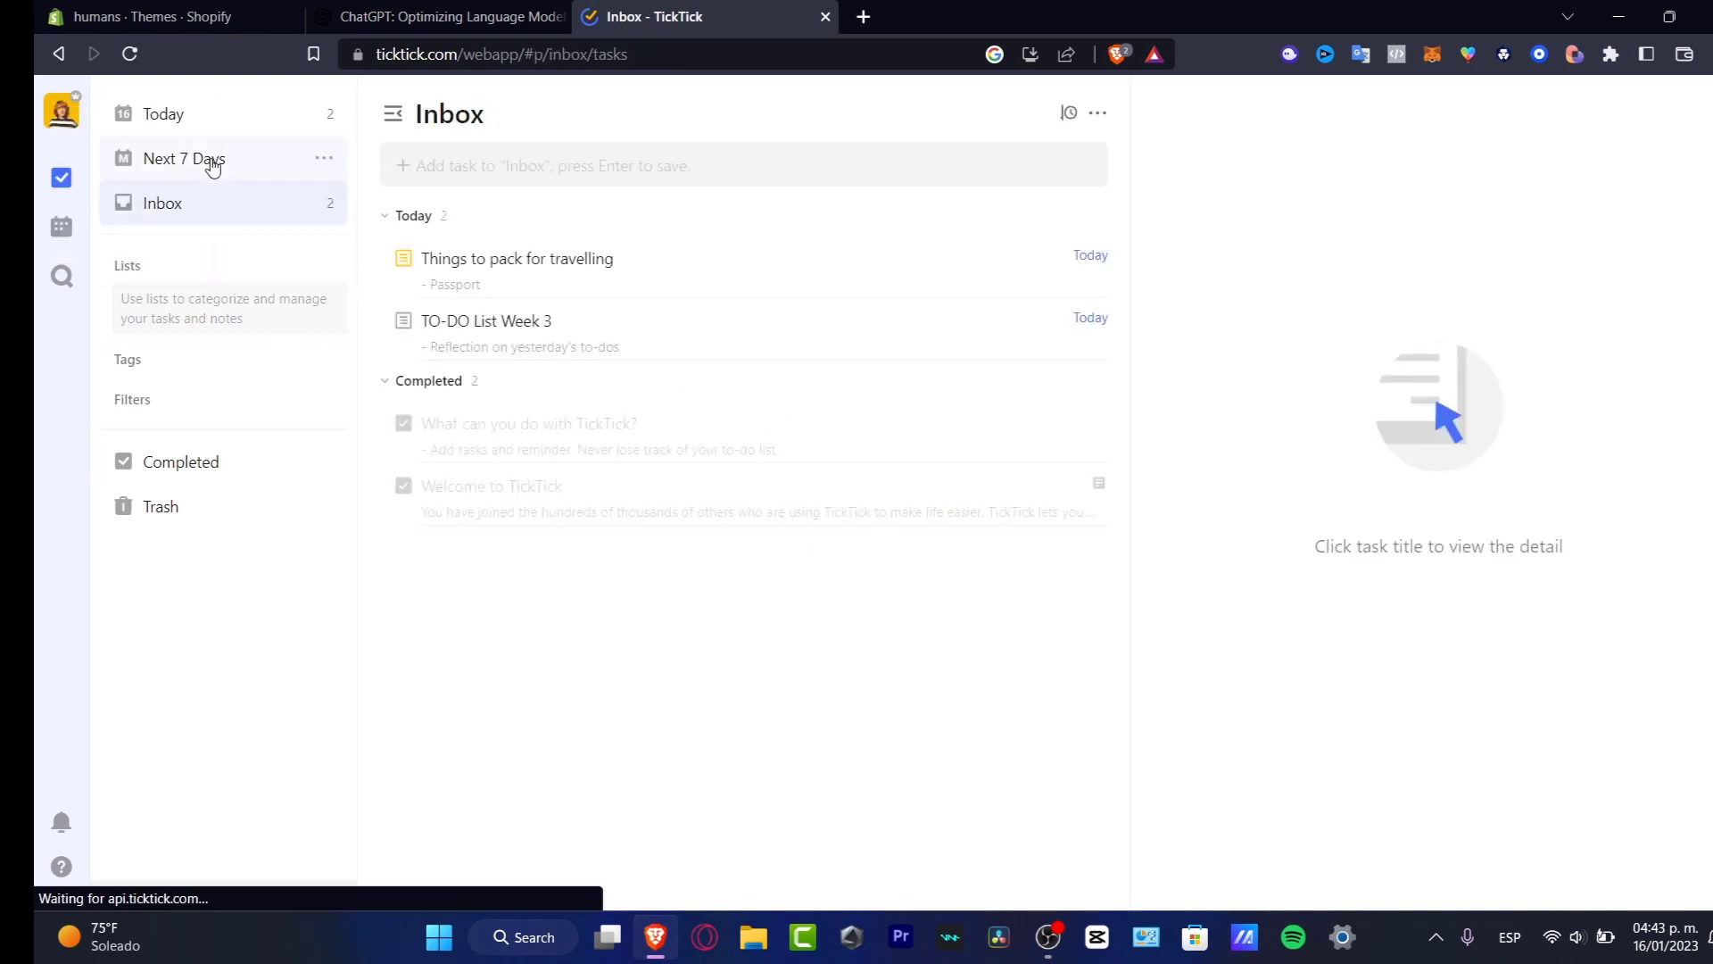
Step: Add the travel tag to the 'Things to pack for travelling' task
{"action": "left_click", "coordinate": [1118, 272]}
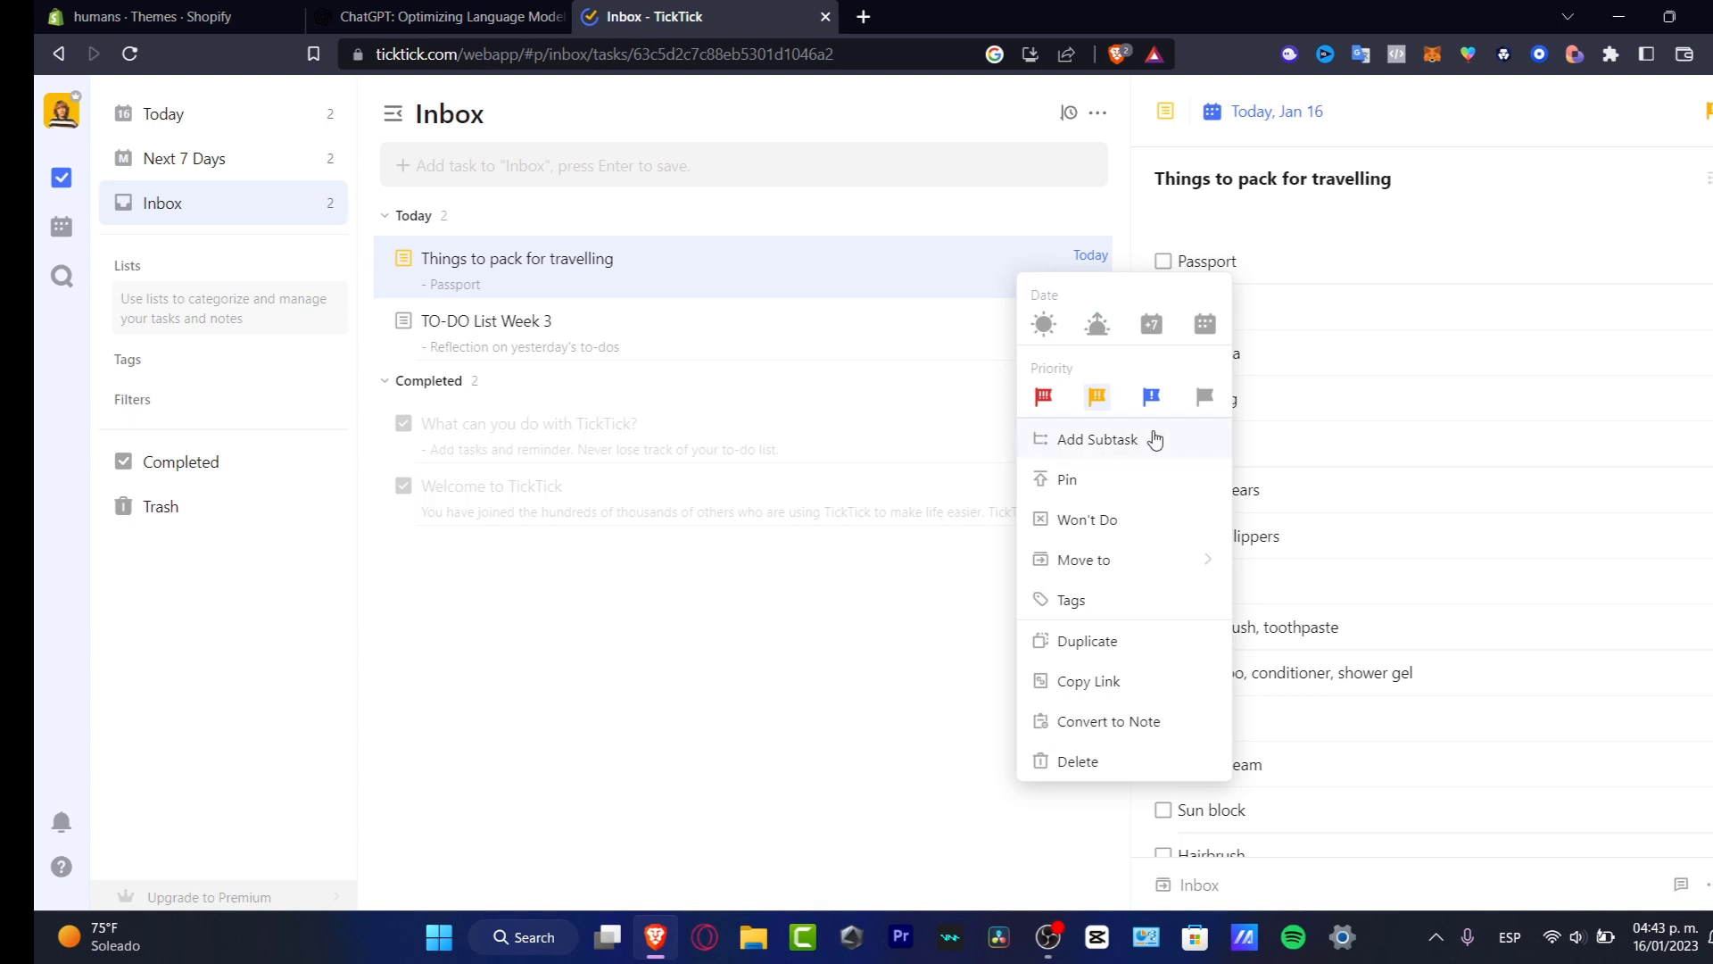
{"action": "left_click", "coordinate": [1140, 598]}
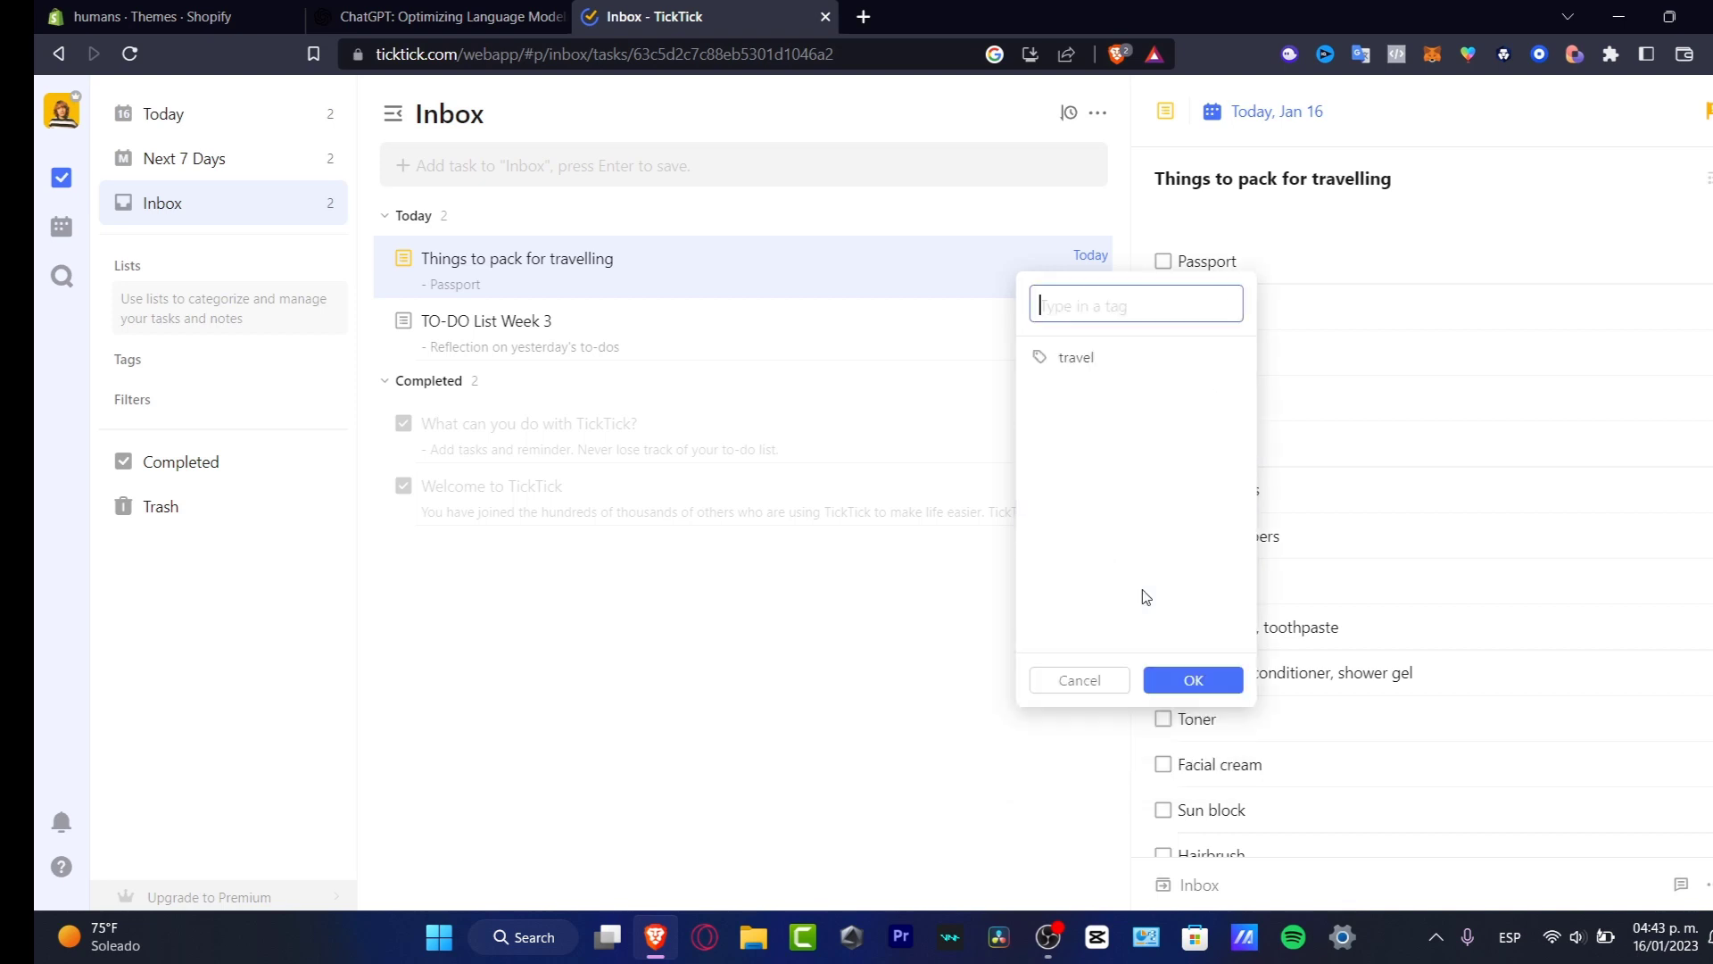
{"action": "left_click", "coordinate": [1110, 355]}
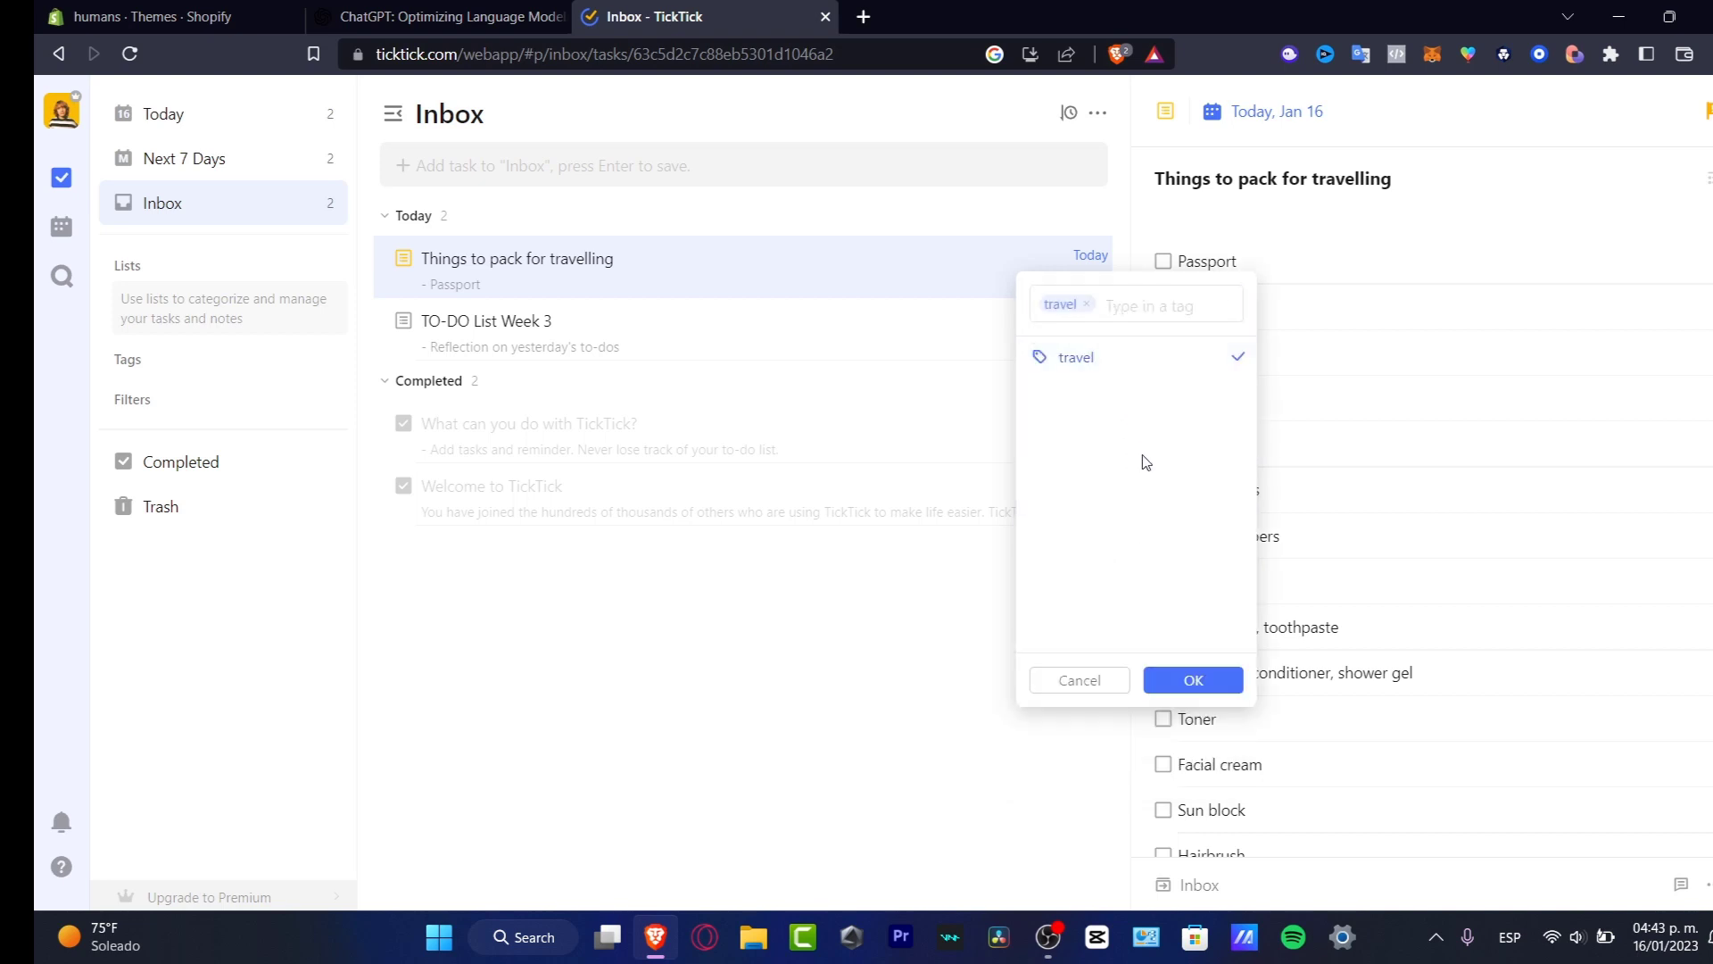
{"action": "left_click", "coordinate": [1193, 680]}
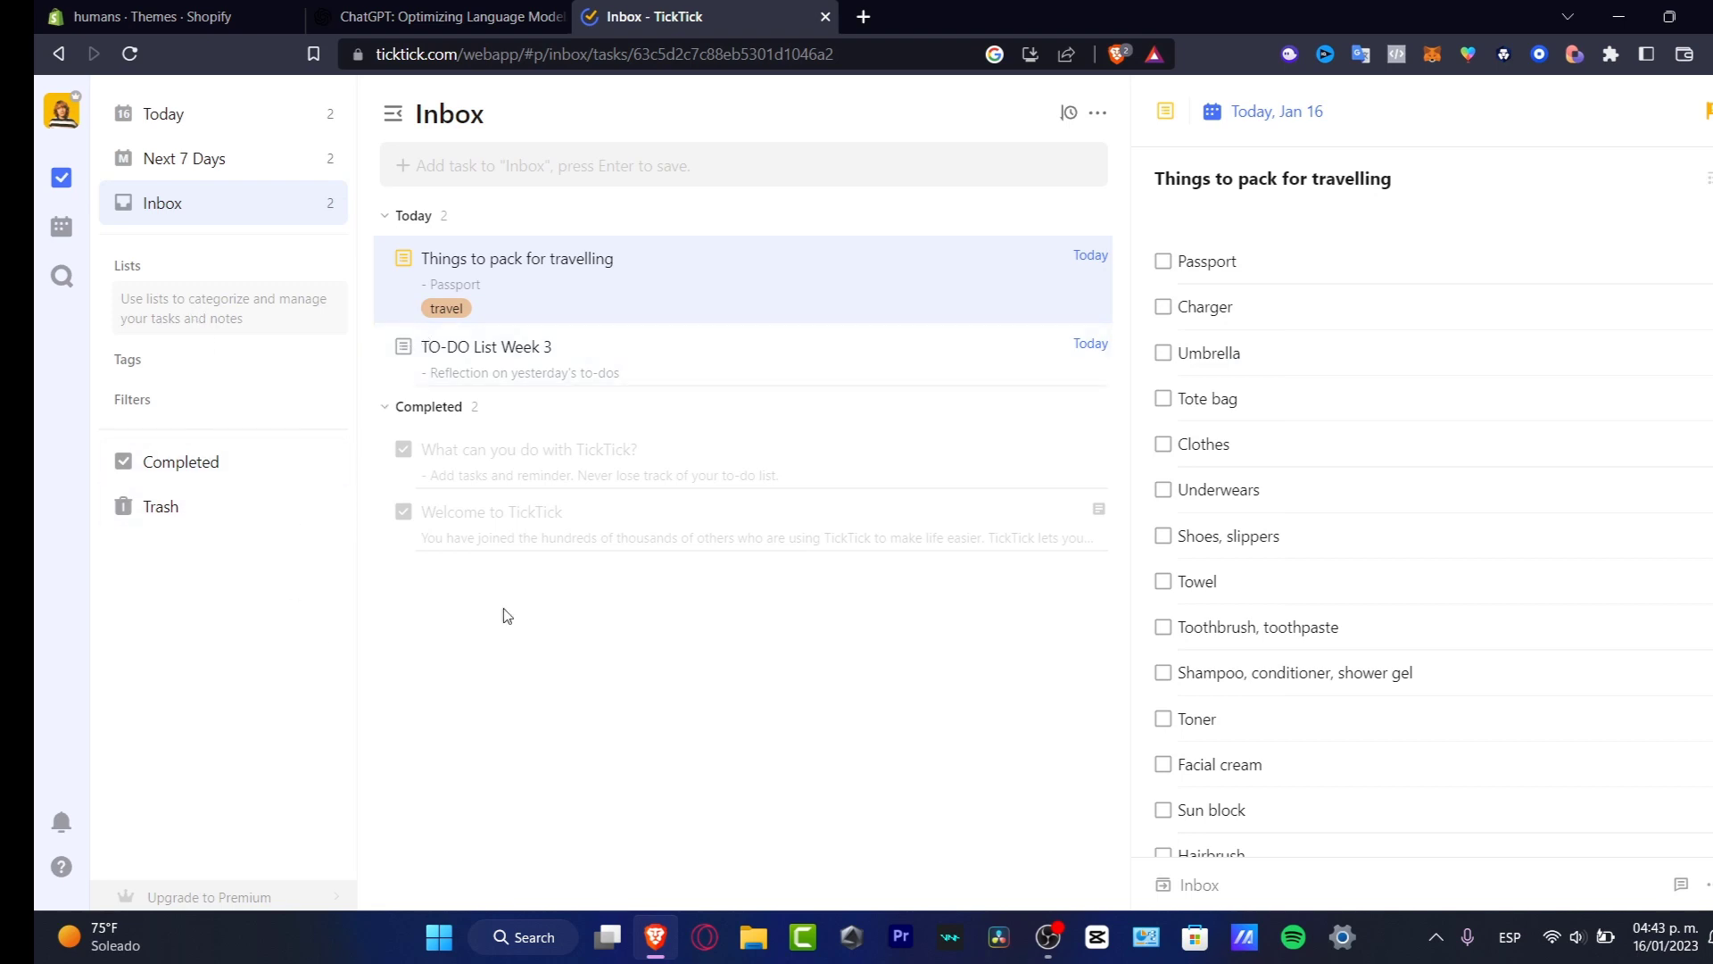
Step: Check that the travel tag lists the packing task, then reopen it from the Inbox
{"action": "left_click", "coordinate": [190, 363]}
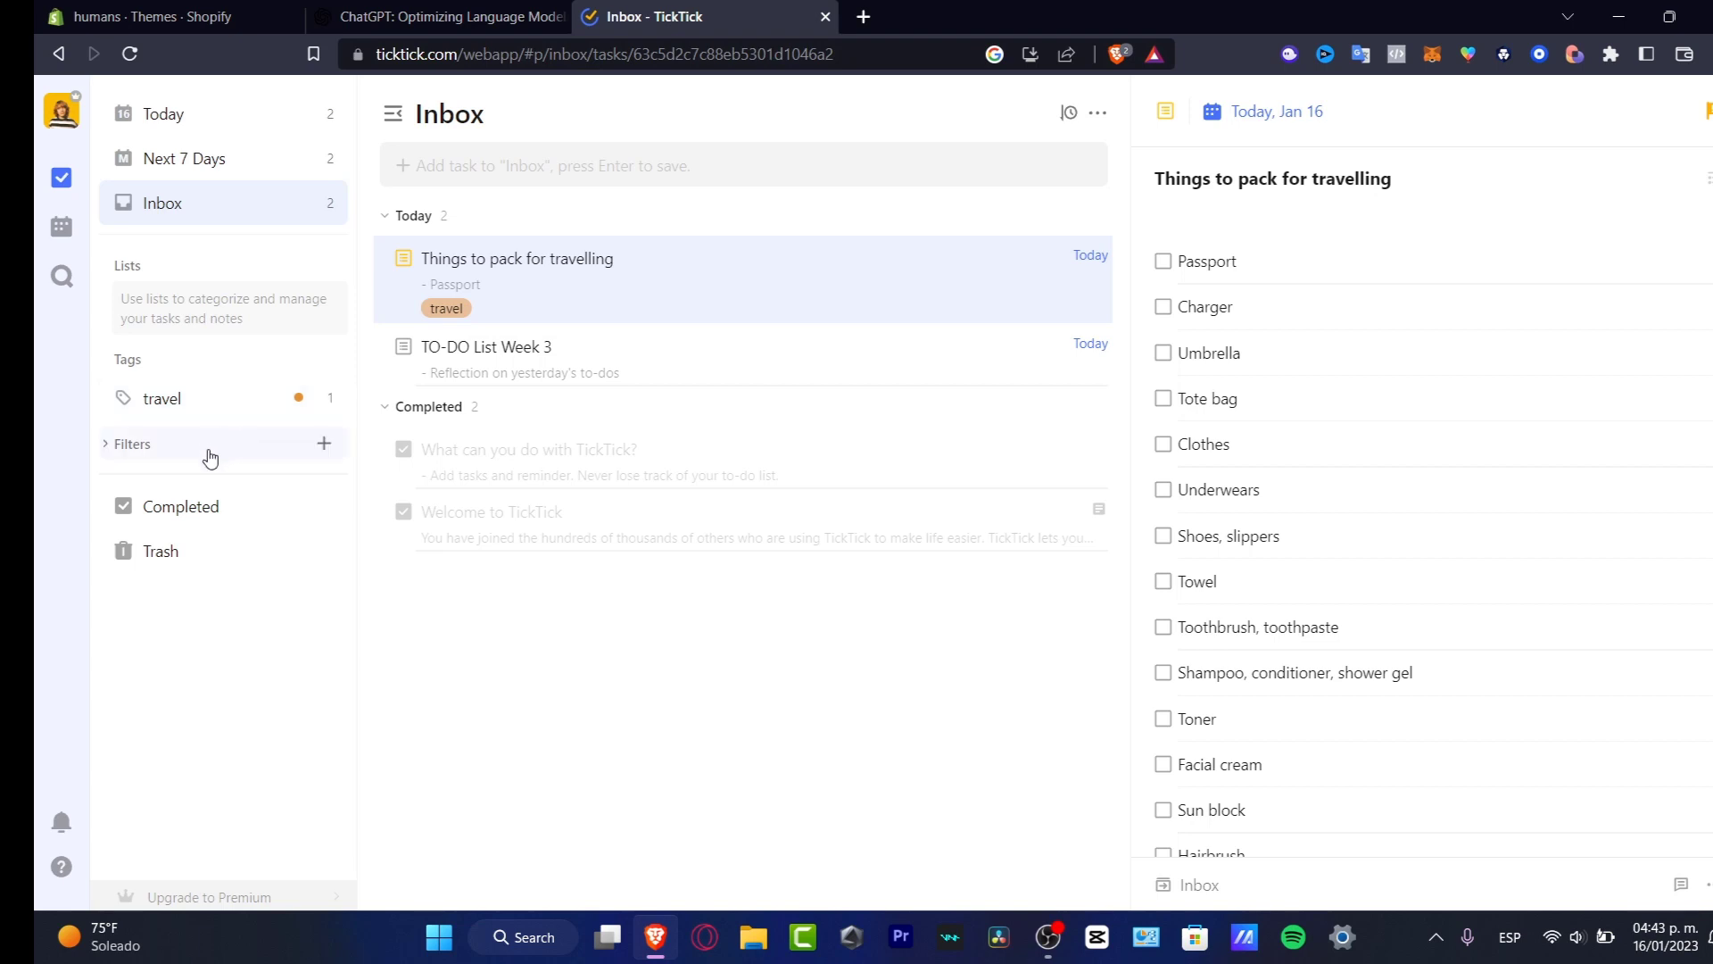
{"action": "left_click", "coordinate": [262, 396]}
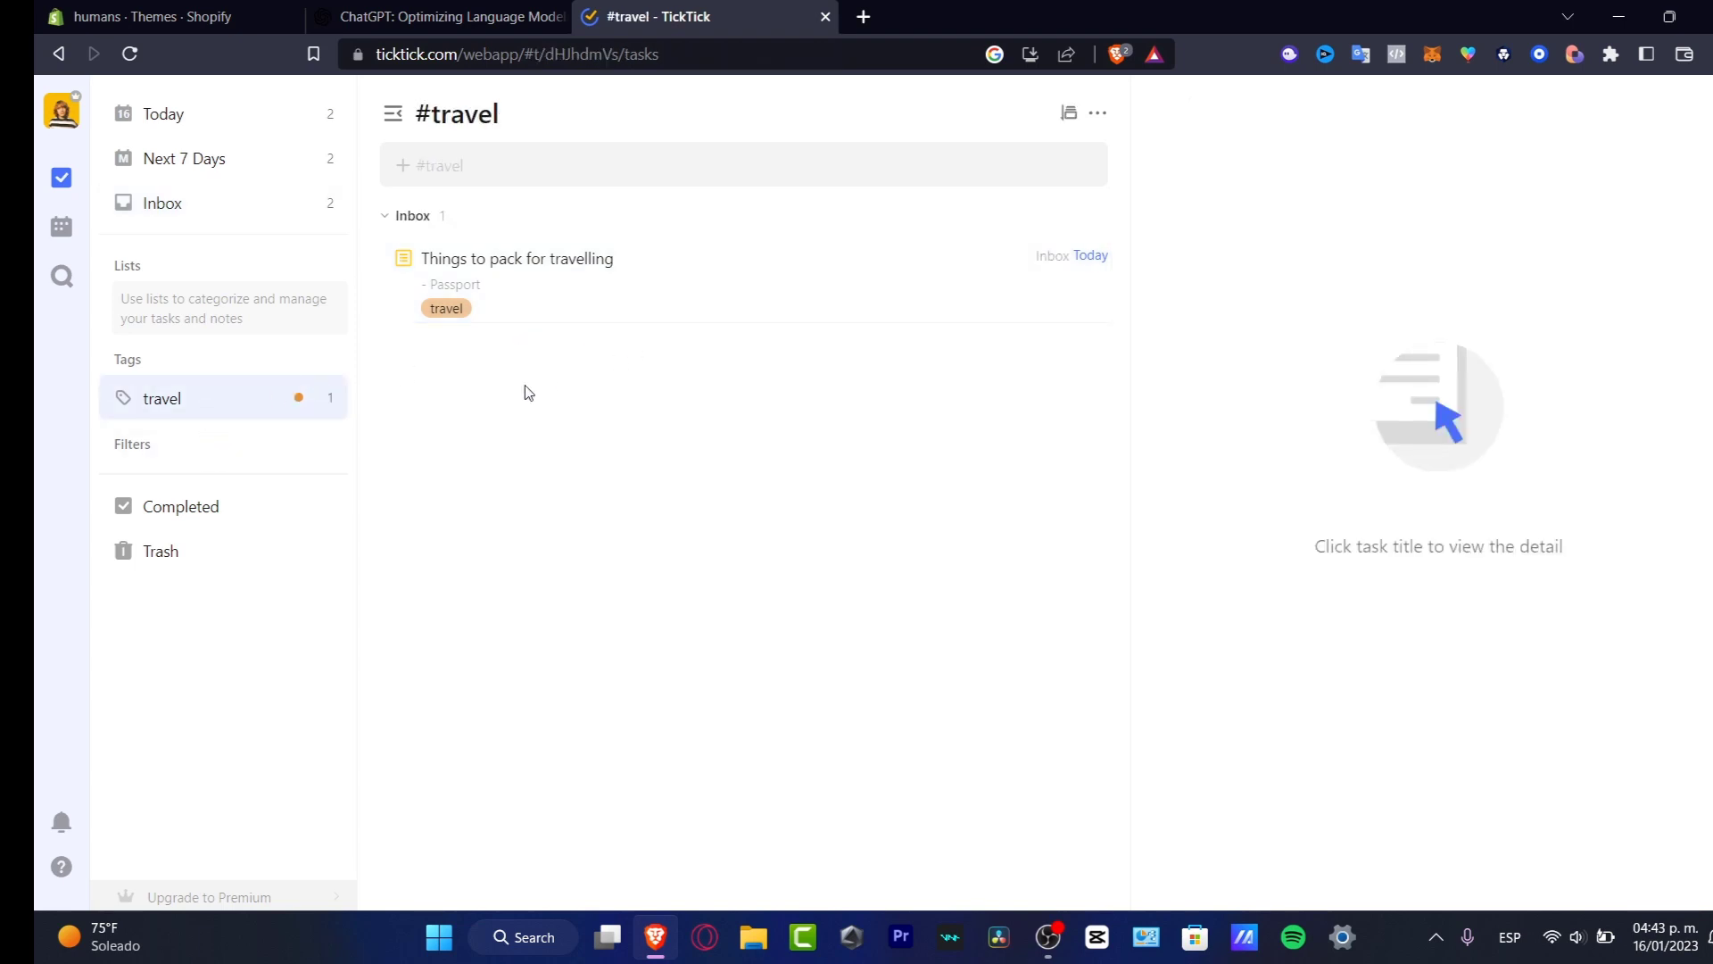
{"action": "left_click", "coordinate": [548, 293]}
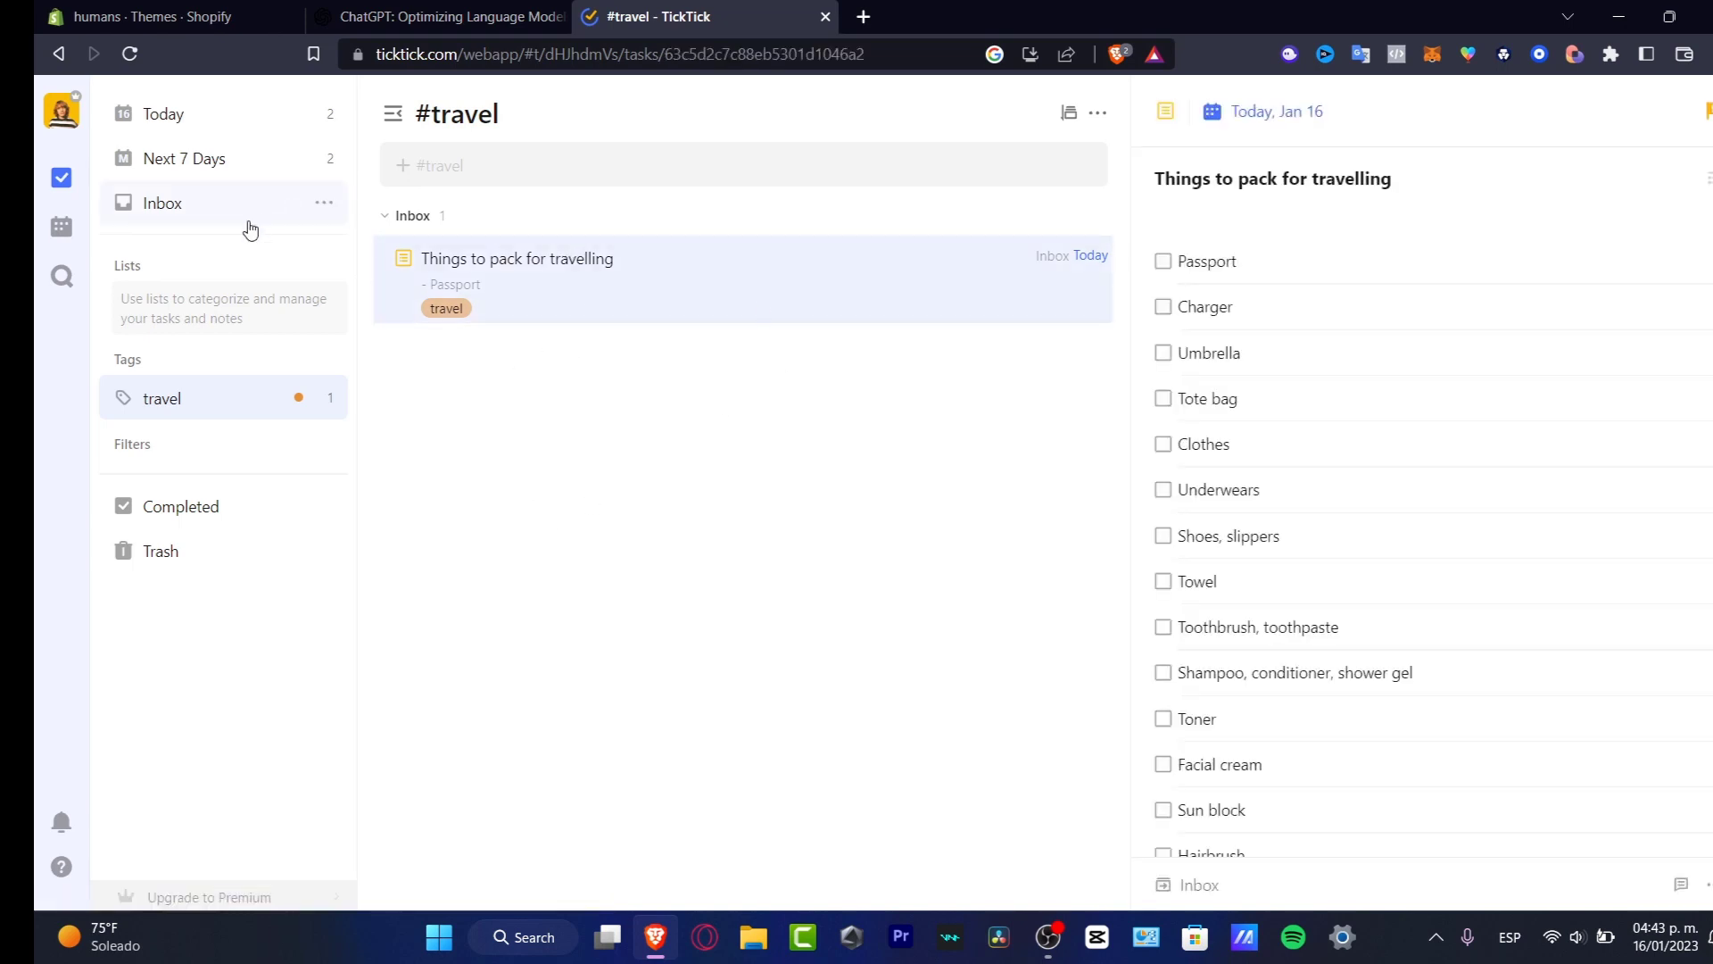
{"action": "left_click", "coordinate": [173, 225]}
{"action": "left_click", "coordinate": [688, 265]}
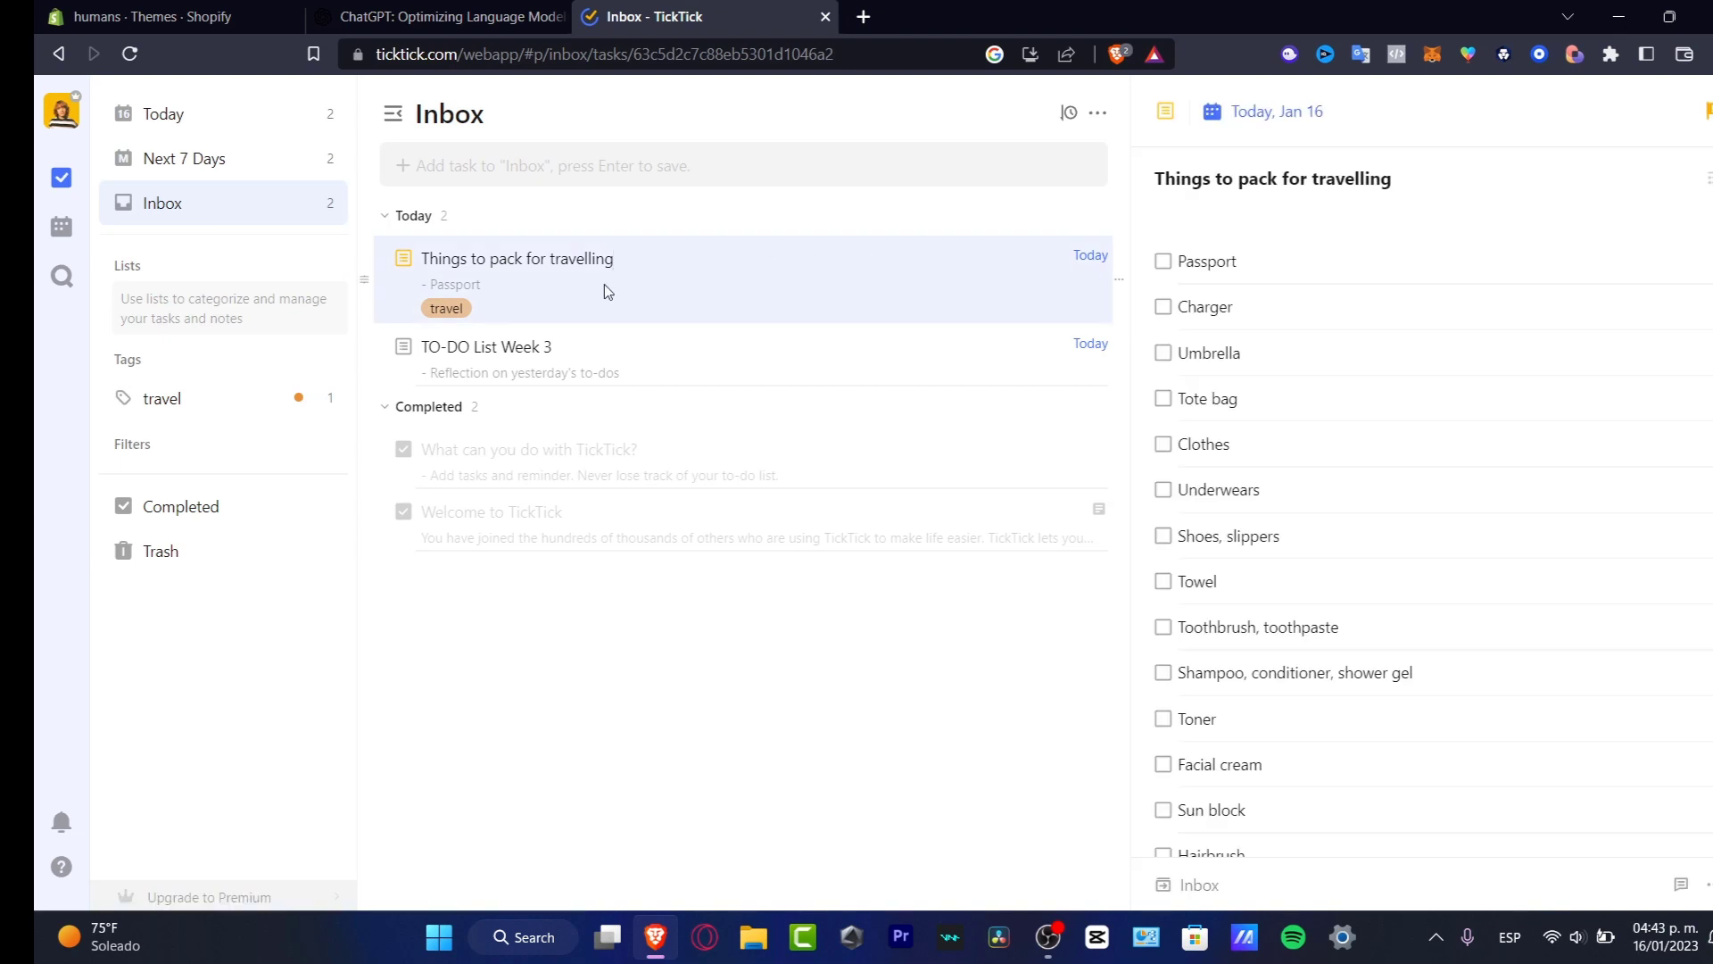
Step: Add the subtask 'do not forget to call your Grandpa' under the packing task
{"action": "right_click", "coordinate": [1118, 282]}
{"action": "left_click", "coordinate": [1126, 442]}
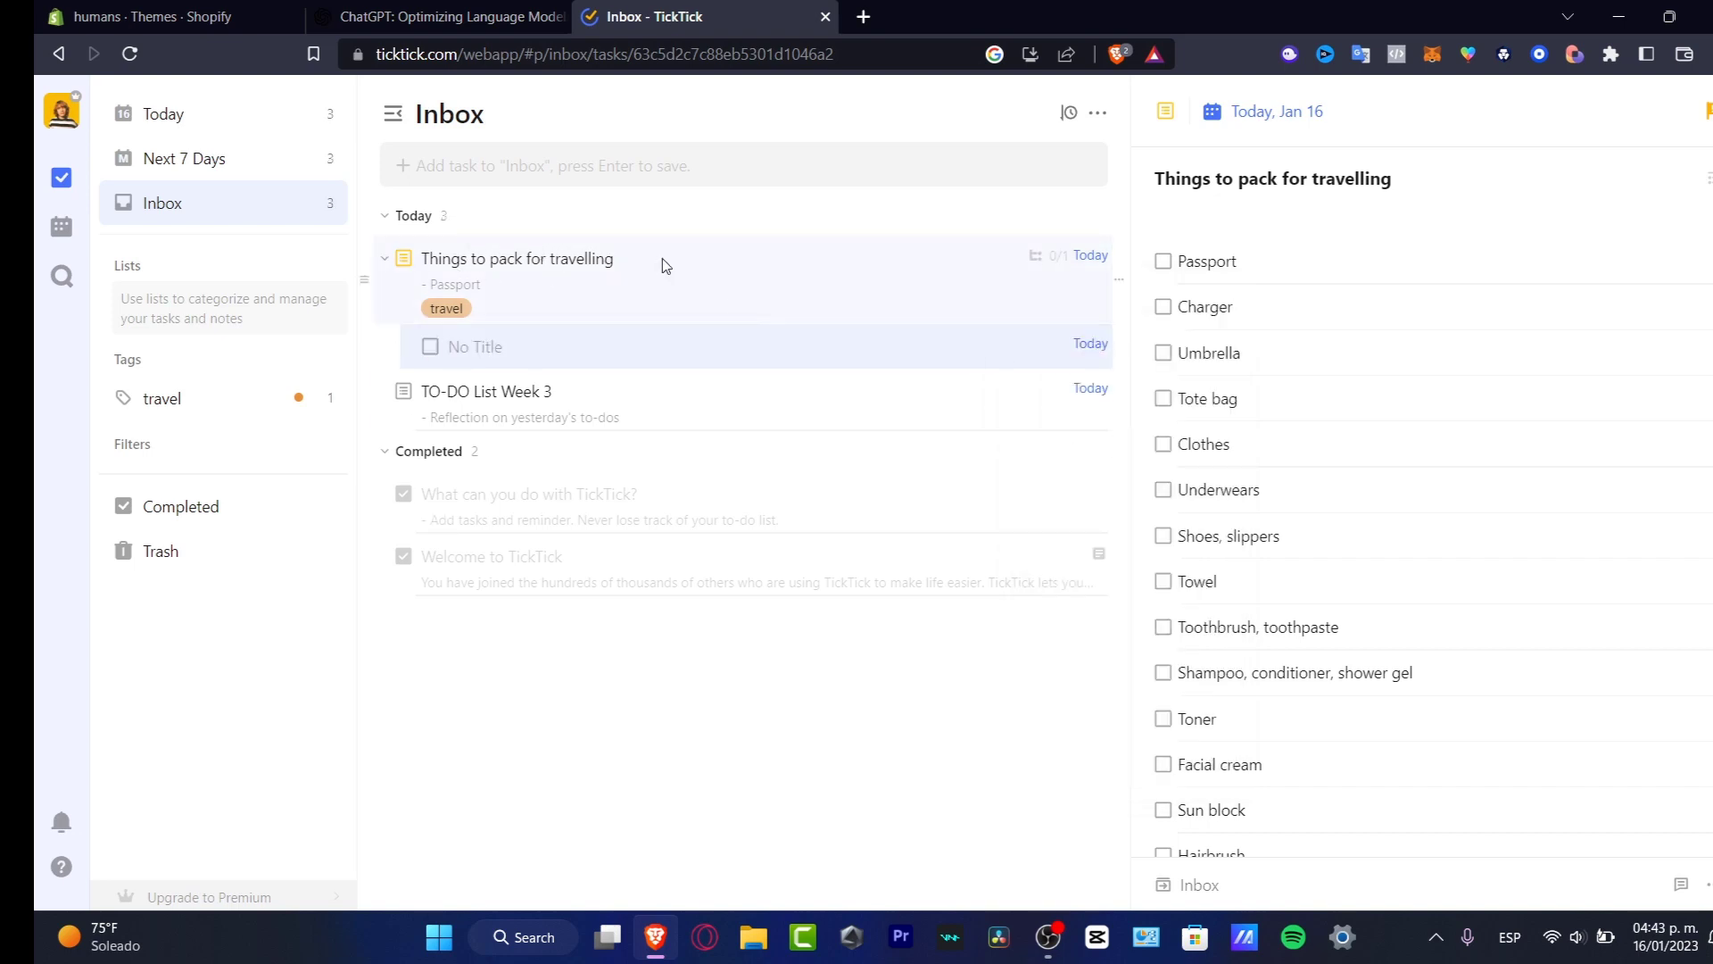
{"action": "type", "text": "do not forge"}
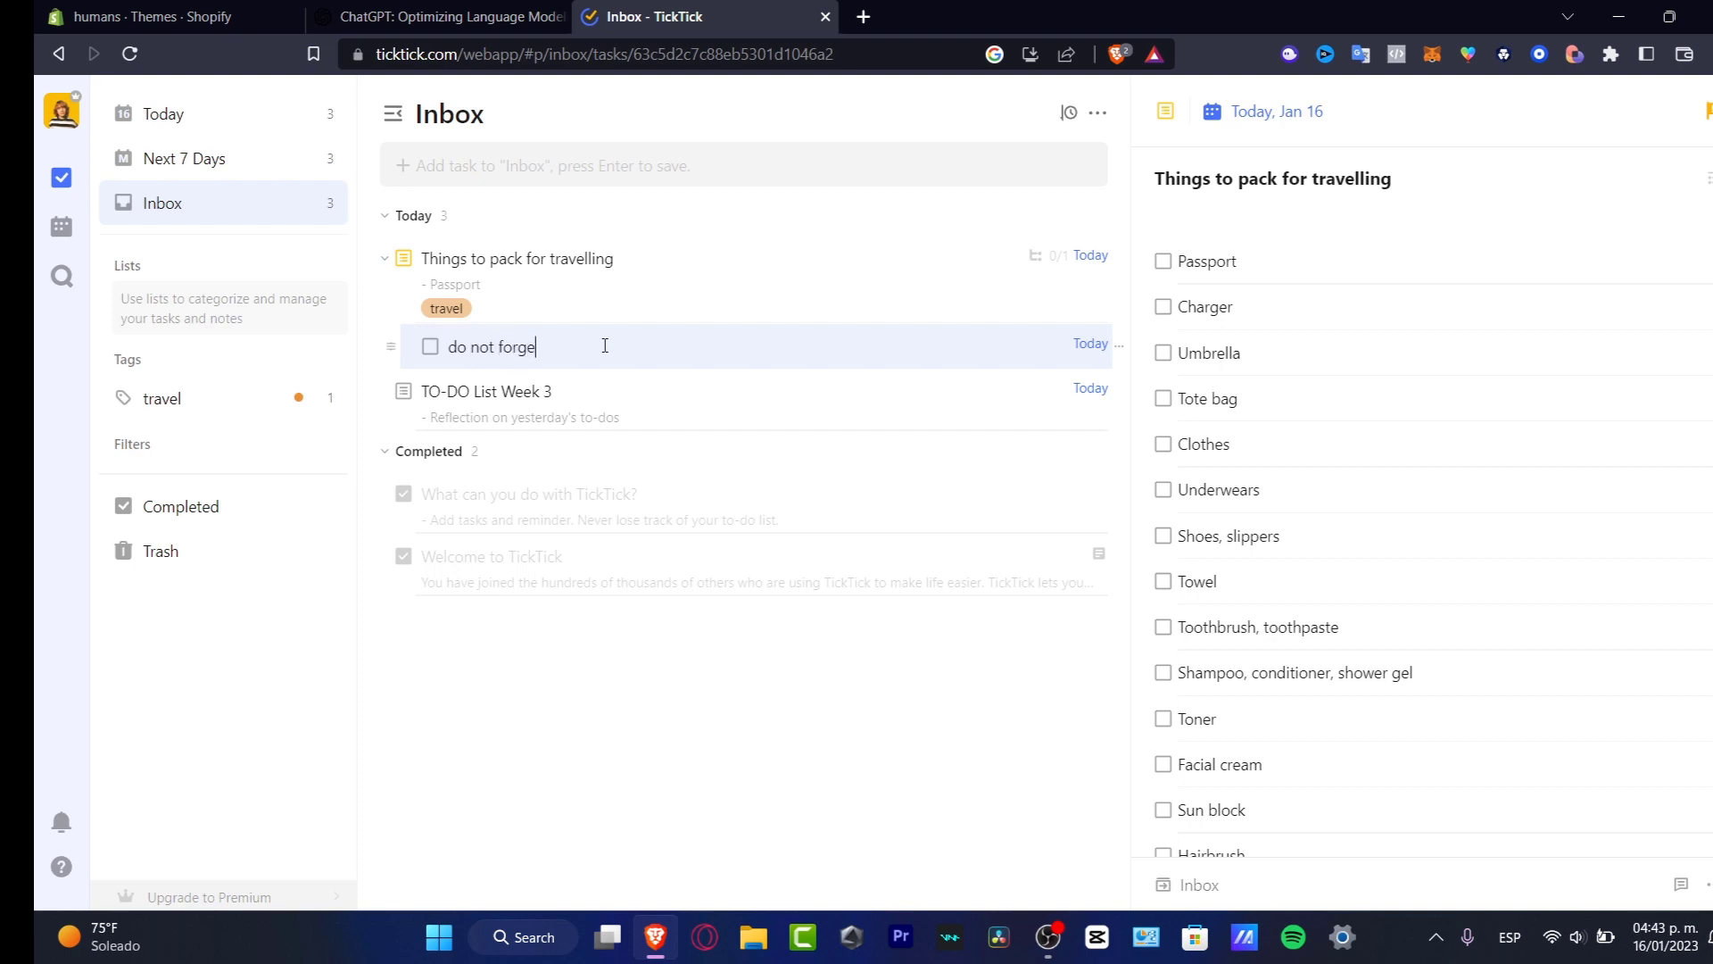
{"action": "type", "text": "t to call your Granda"}
{"action": "key", "text": "BackSpace"}
{"action": "key", "text": "BackSpace"}
{"action": "type", "text": "andap"}
{"action": "key", "text": "BackSpace"}
{"action": "key", "text": "BackSpace"}
{"action": "type", "text": "pa"}
{"action": "key", "text": "Return"}
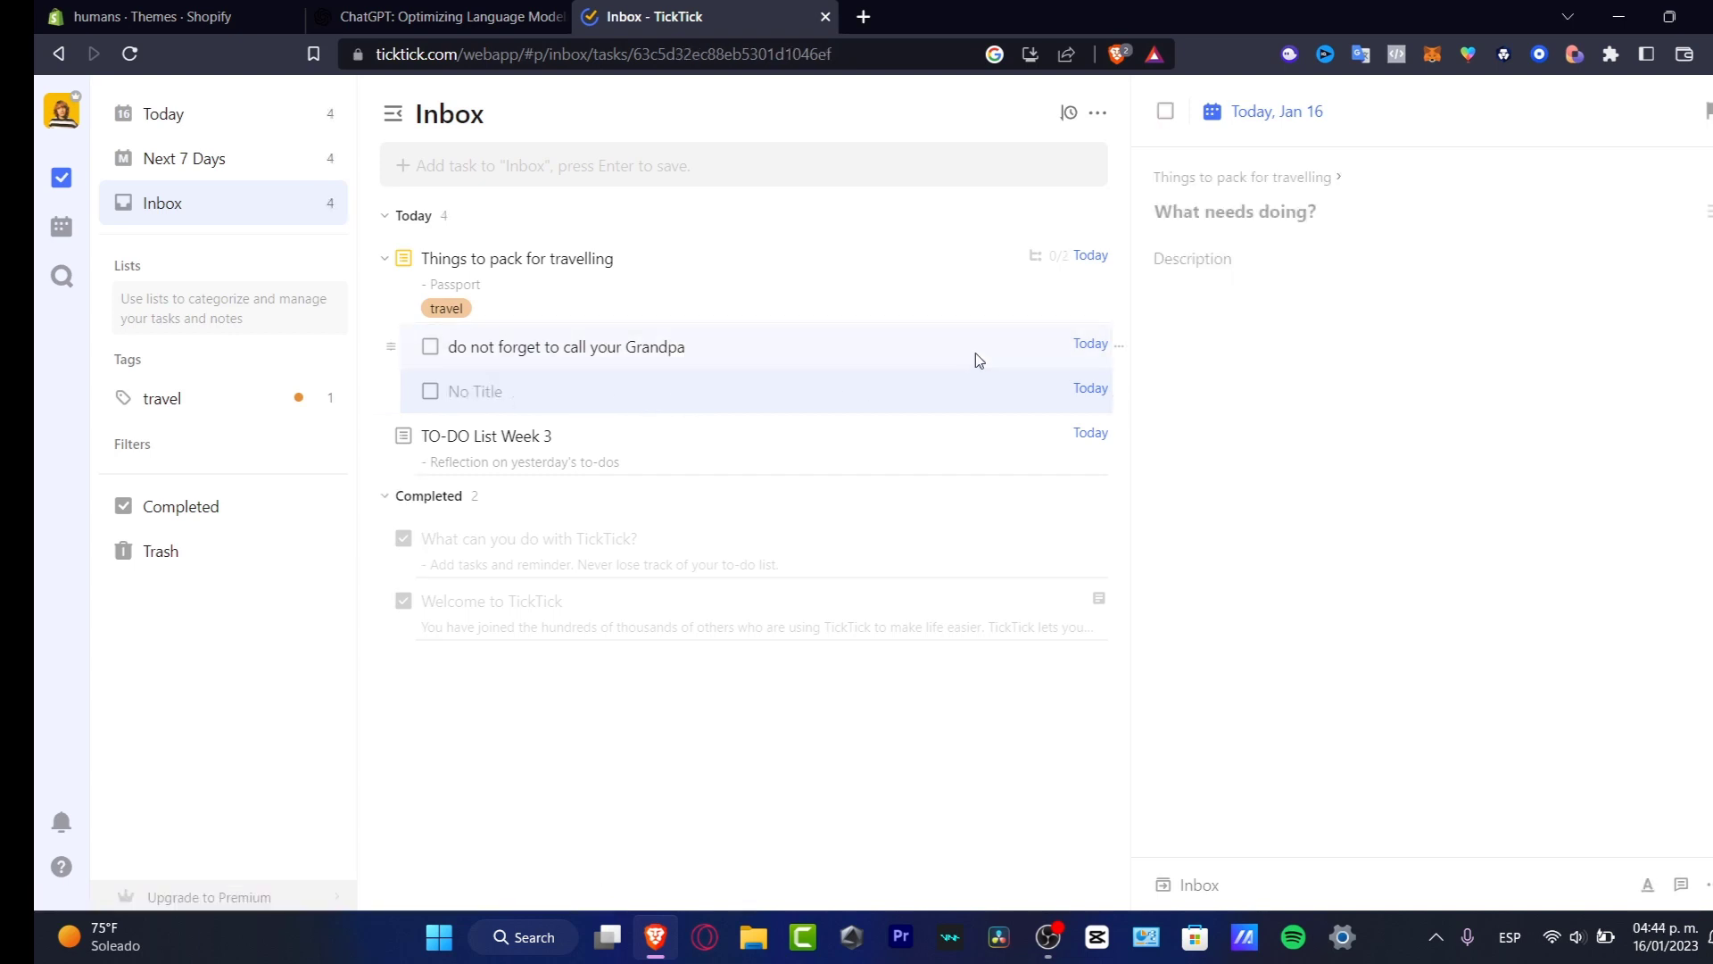
Step: Open the details of the Grandpa subtask
{"action": "left_click", "coordinate": [736, 355]}
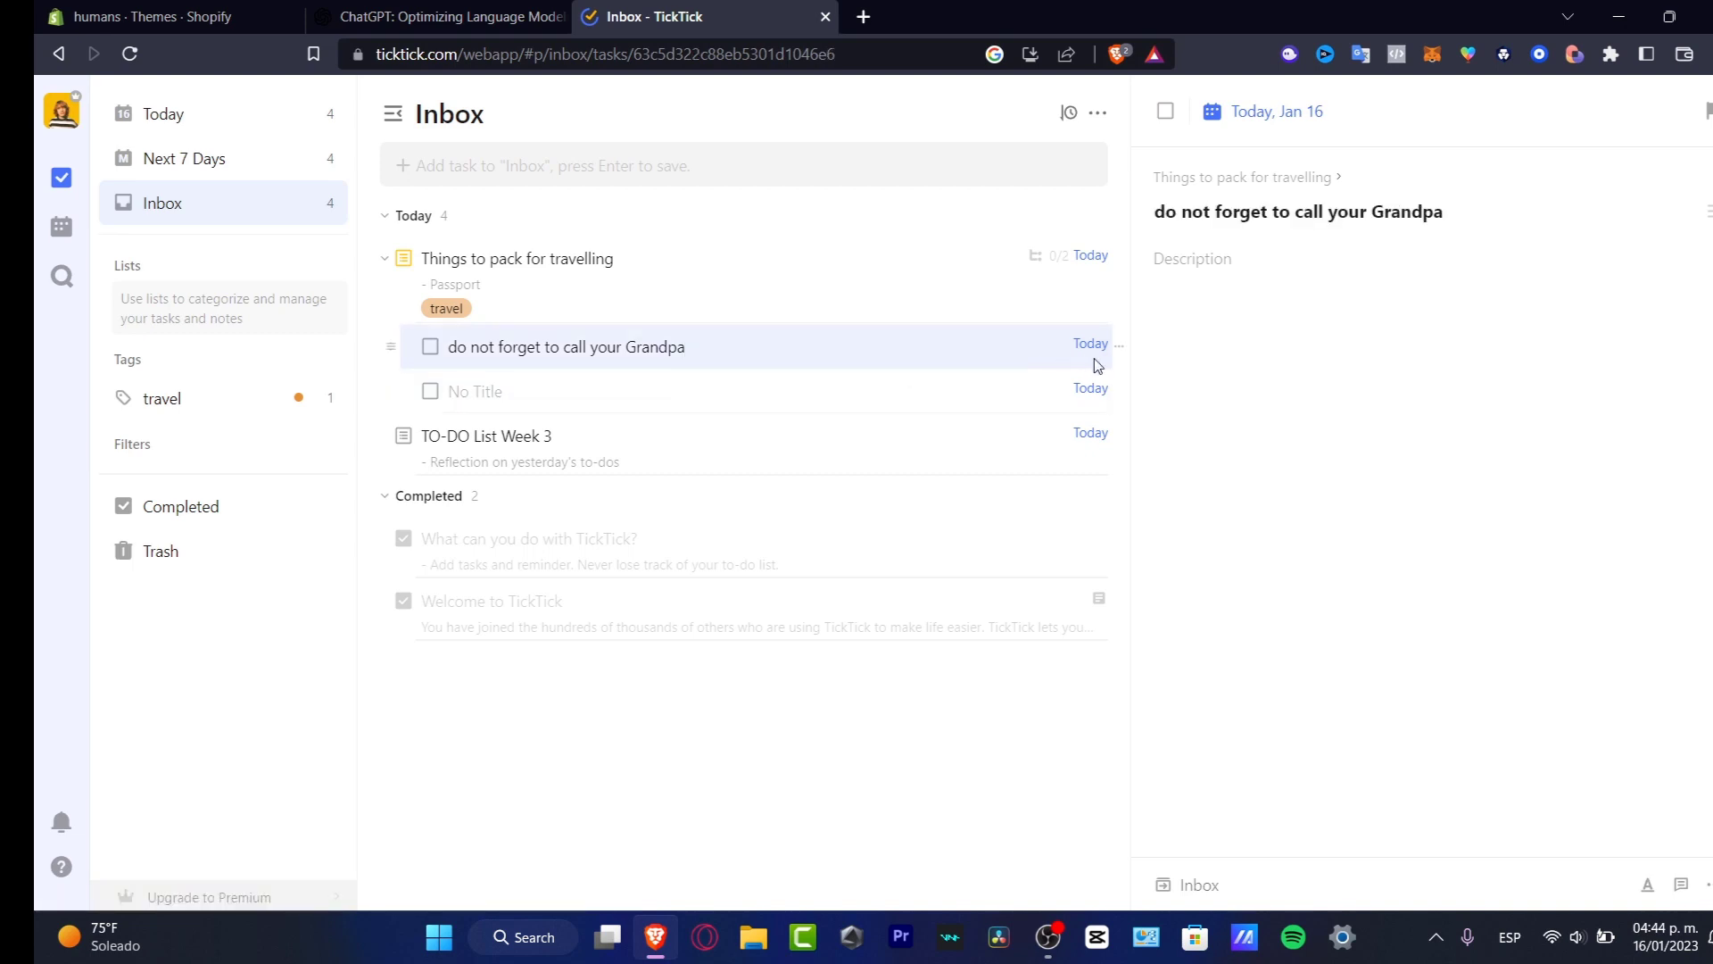
{"action": "left_click", "coordinate": [629, 264]}
{"action": "left_click", "coordinate": [719, 344]}
Step: Give the Grandpa subtask high priority, then complete the packing task and TO-DO List Week 3
{"action": "left_click", "coordinate": [1118, 350]}
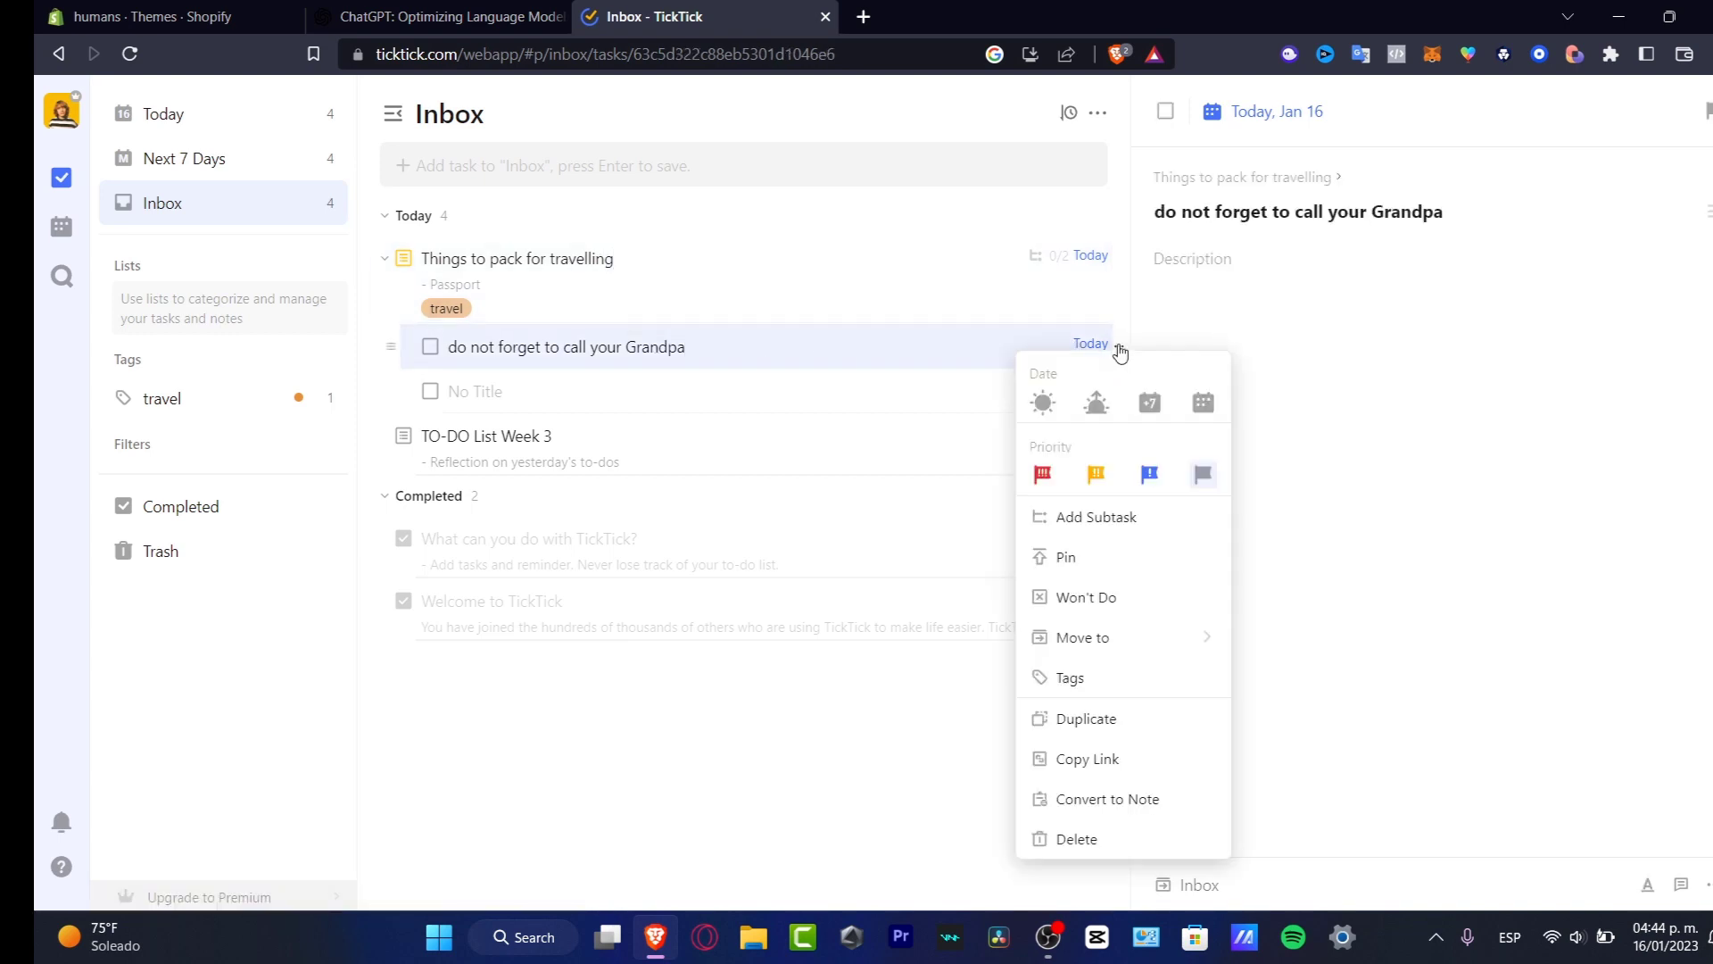
{"action": "left_click", "coordinate": [1042, 474]}
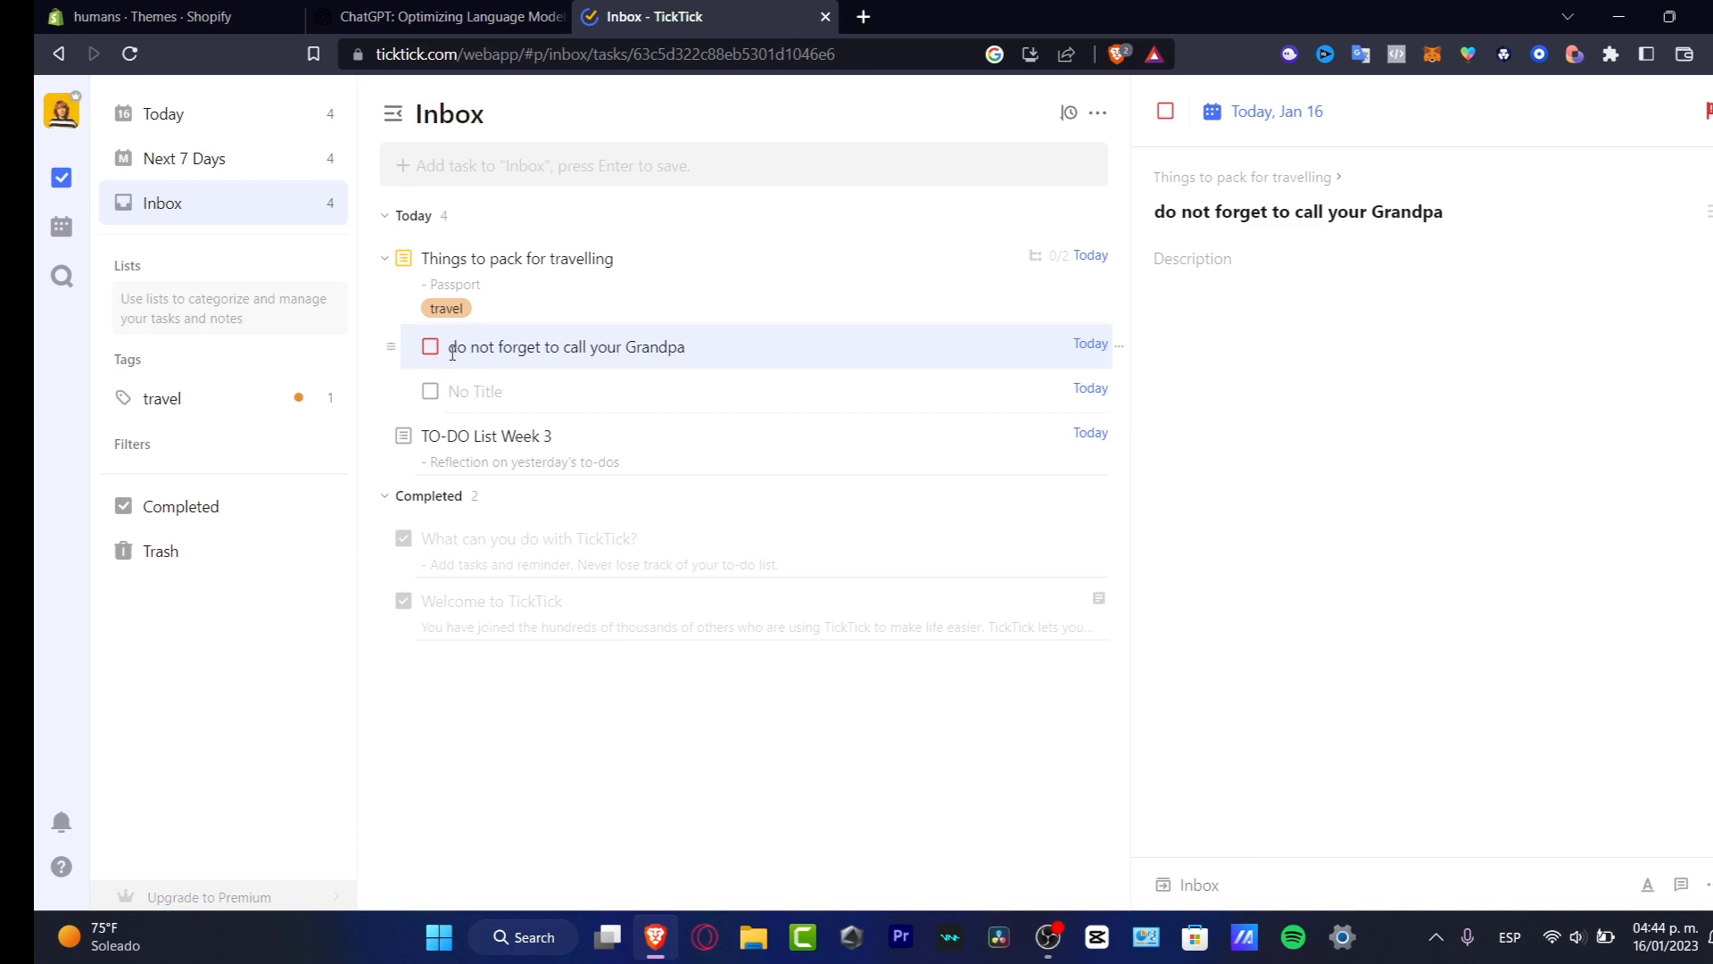
{"action": "left_click", "coordinate": [404, 260]}
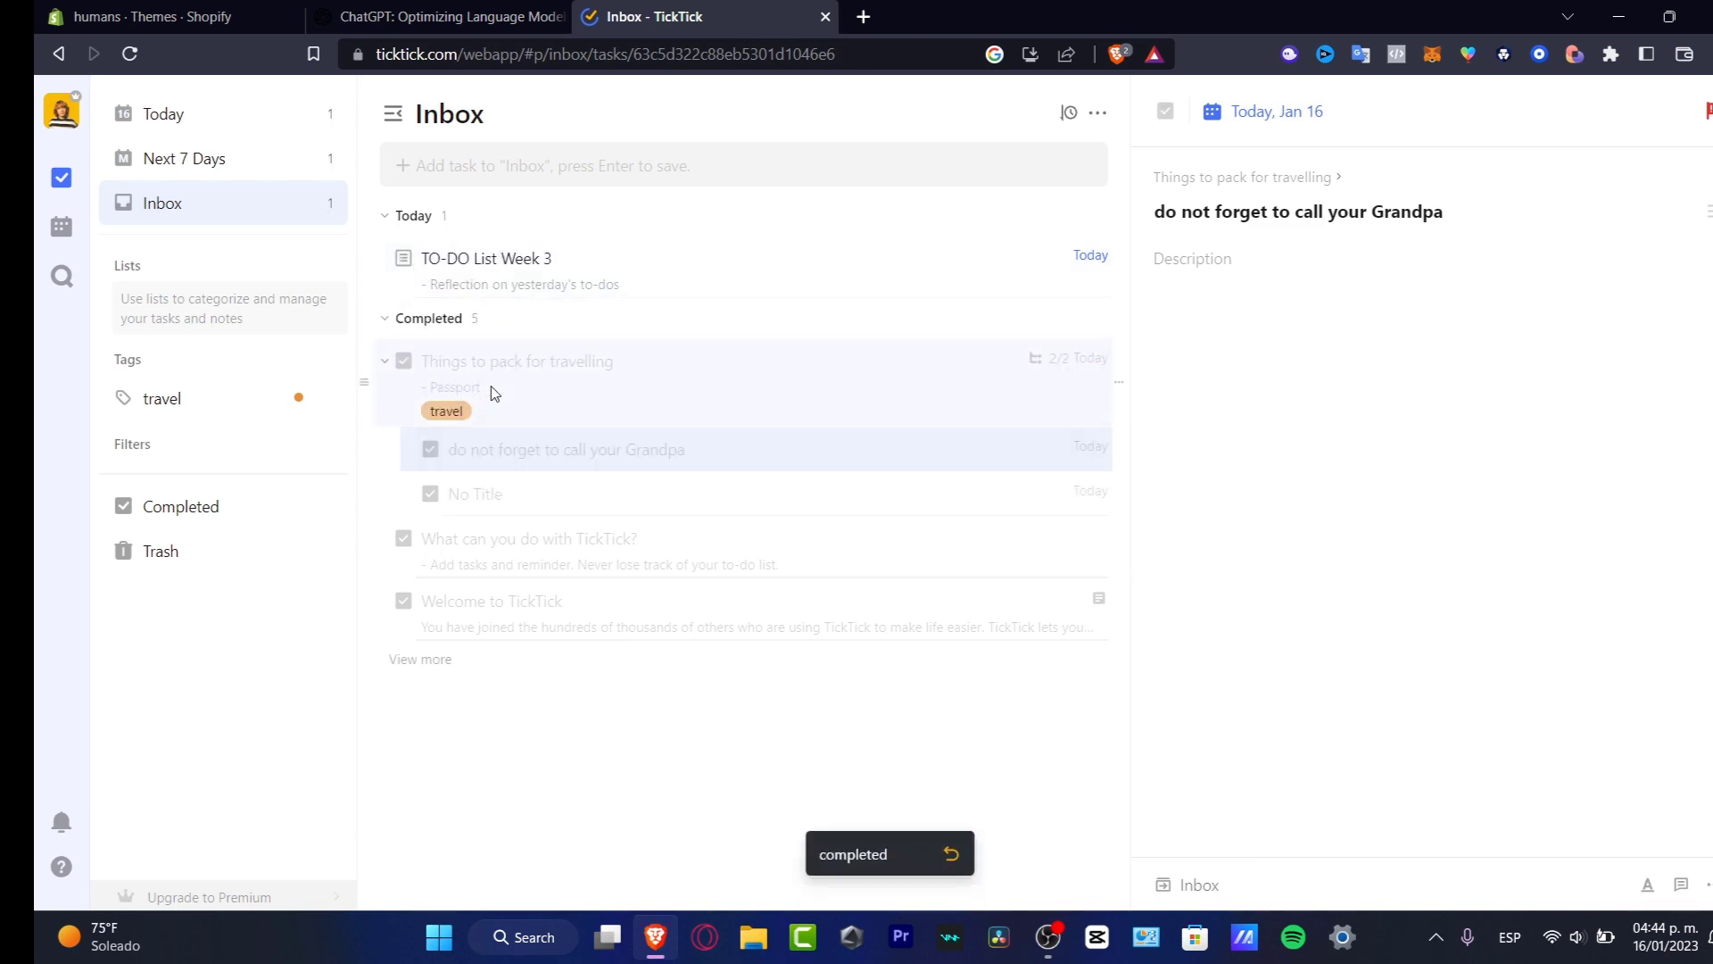
{"action": "left_click", "coordinate": [405, 259]}
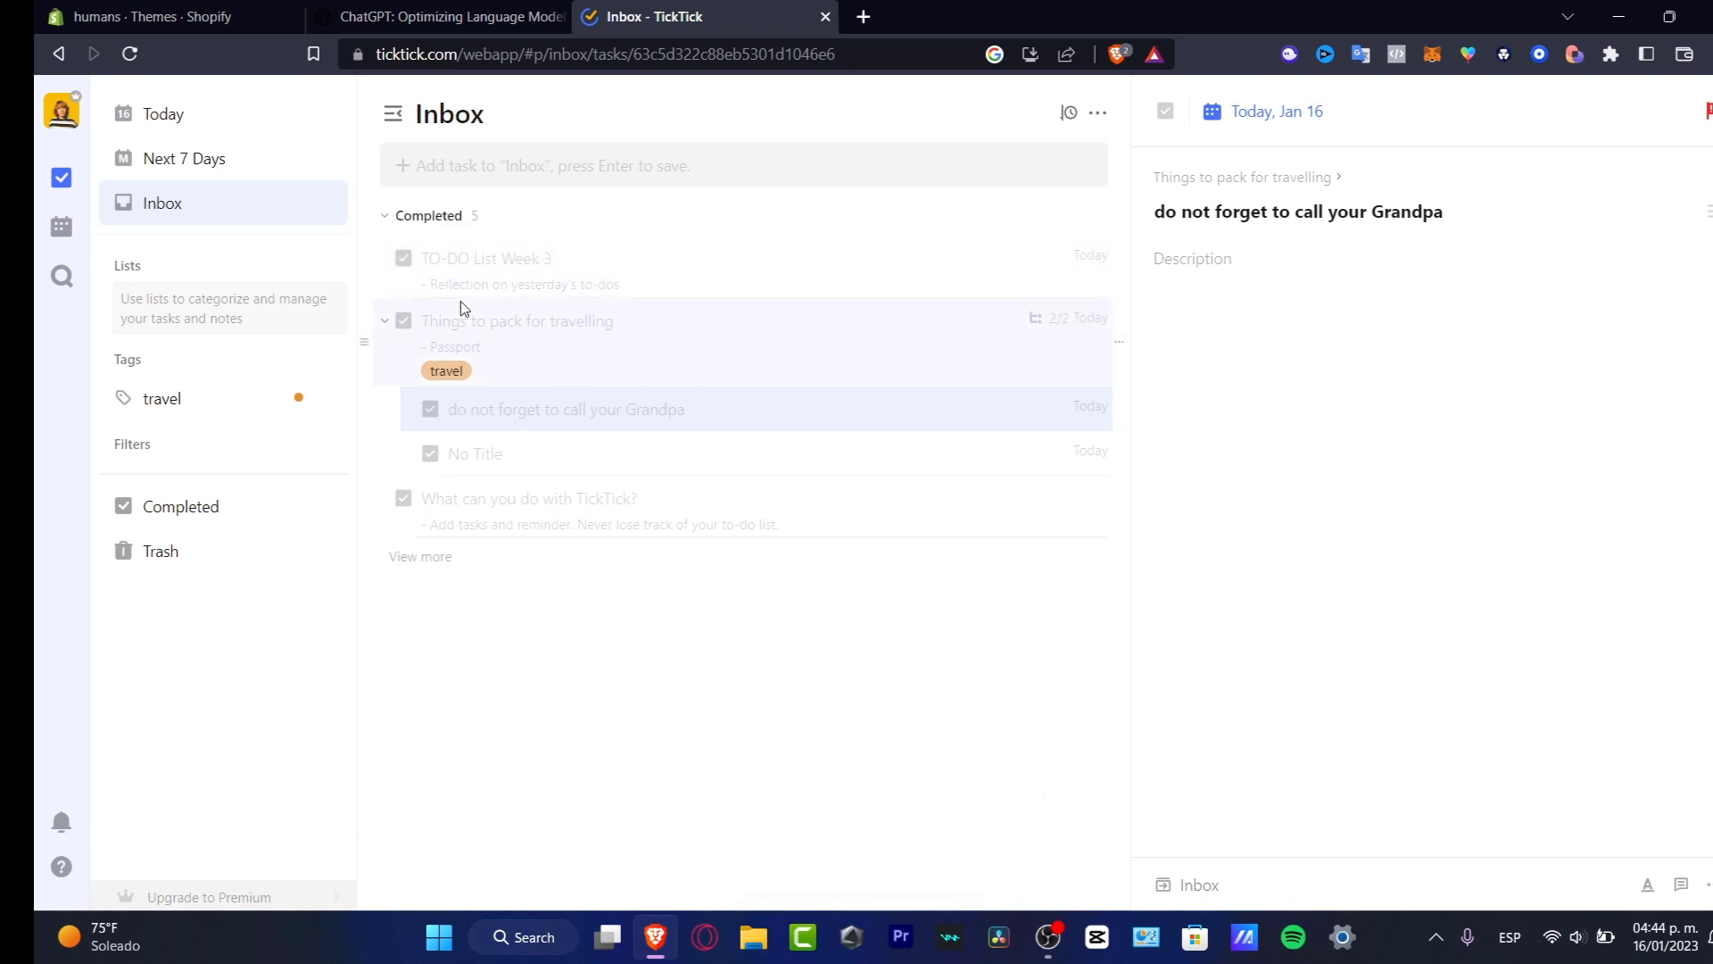
Step: Open the #travel tag view showing the completed packing task with 2/2 subtasks
{"action": "left_click", "coordinate": [244, 403]}
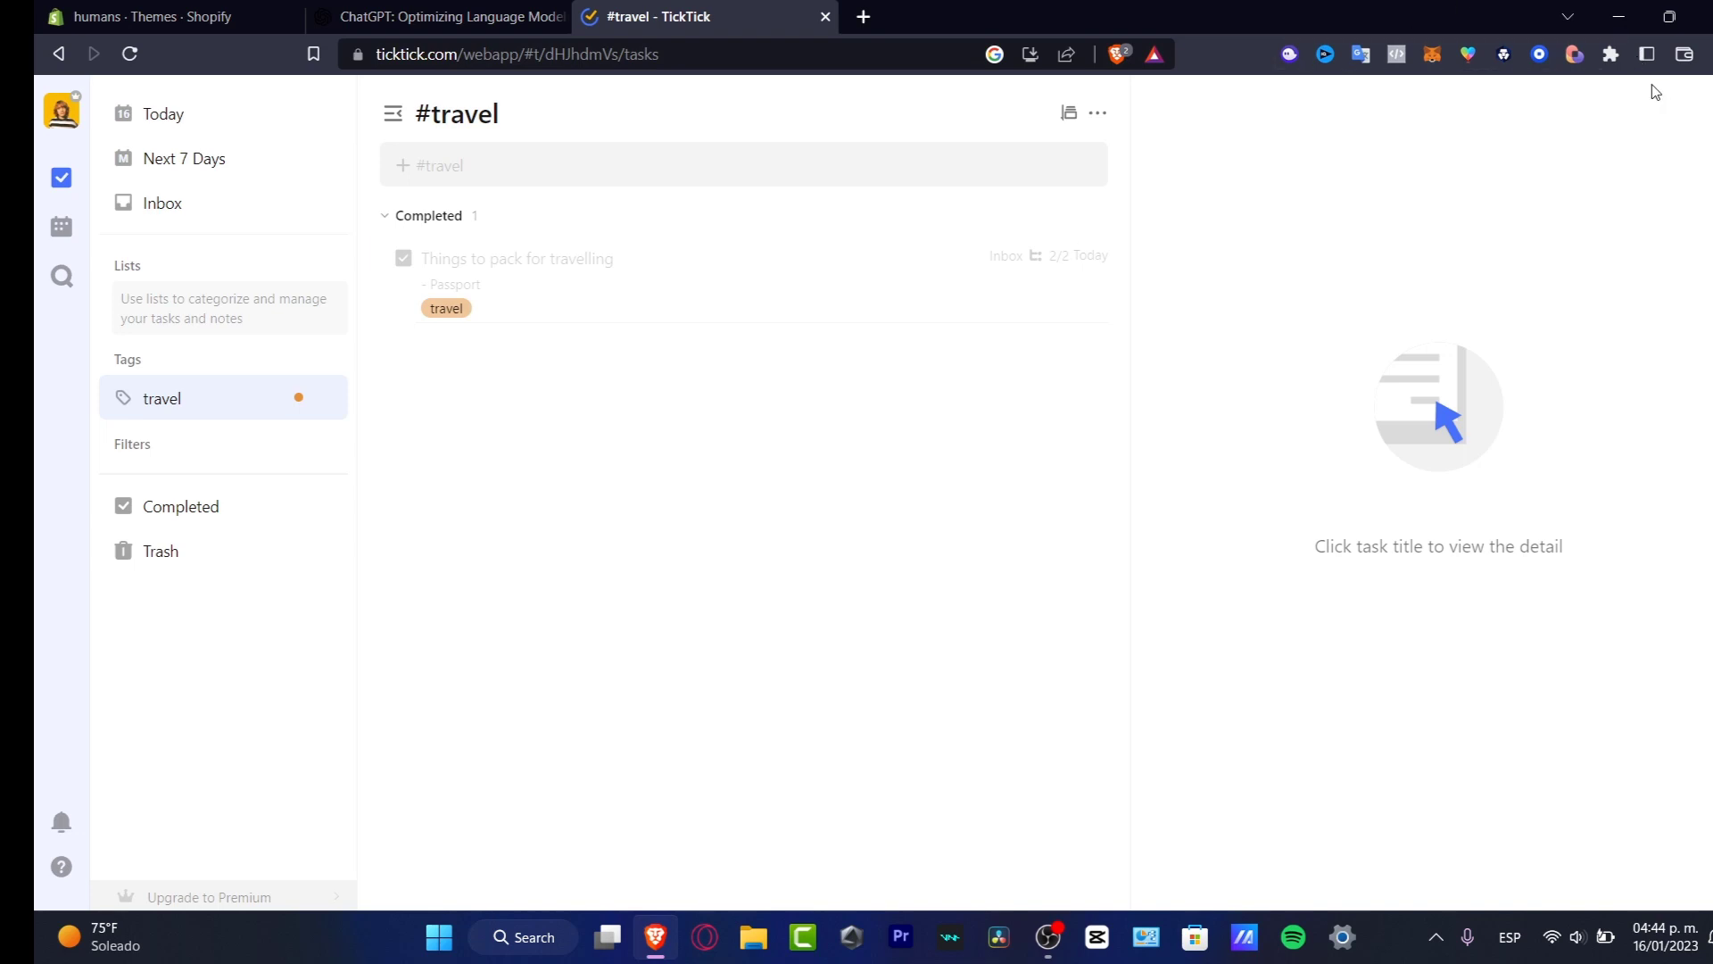
Step: Remove the Bardeen extension from Brave and close its bardeen.ai farewell tab
{"action": "right_click", "coordinate": [1574, 55]}
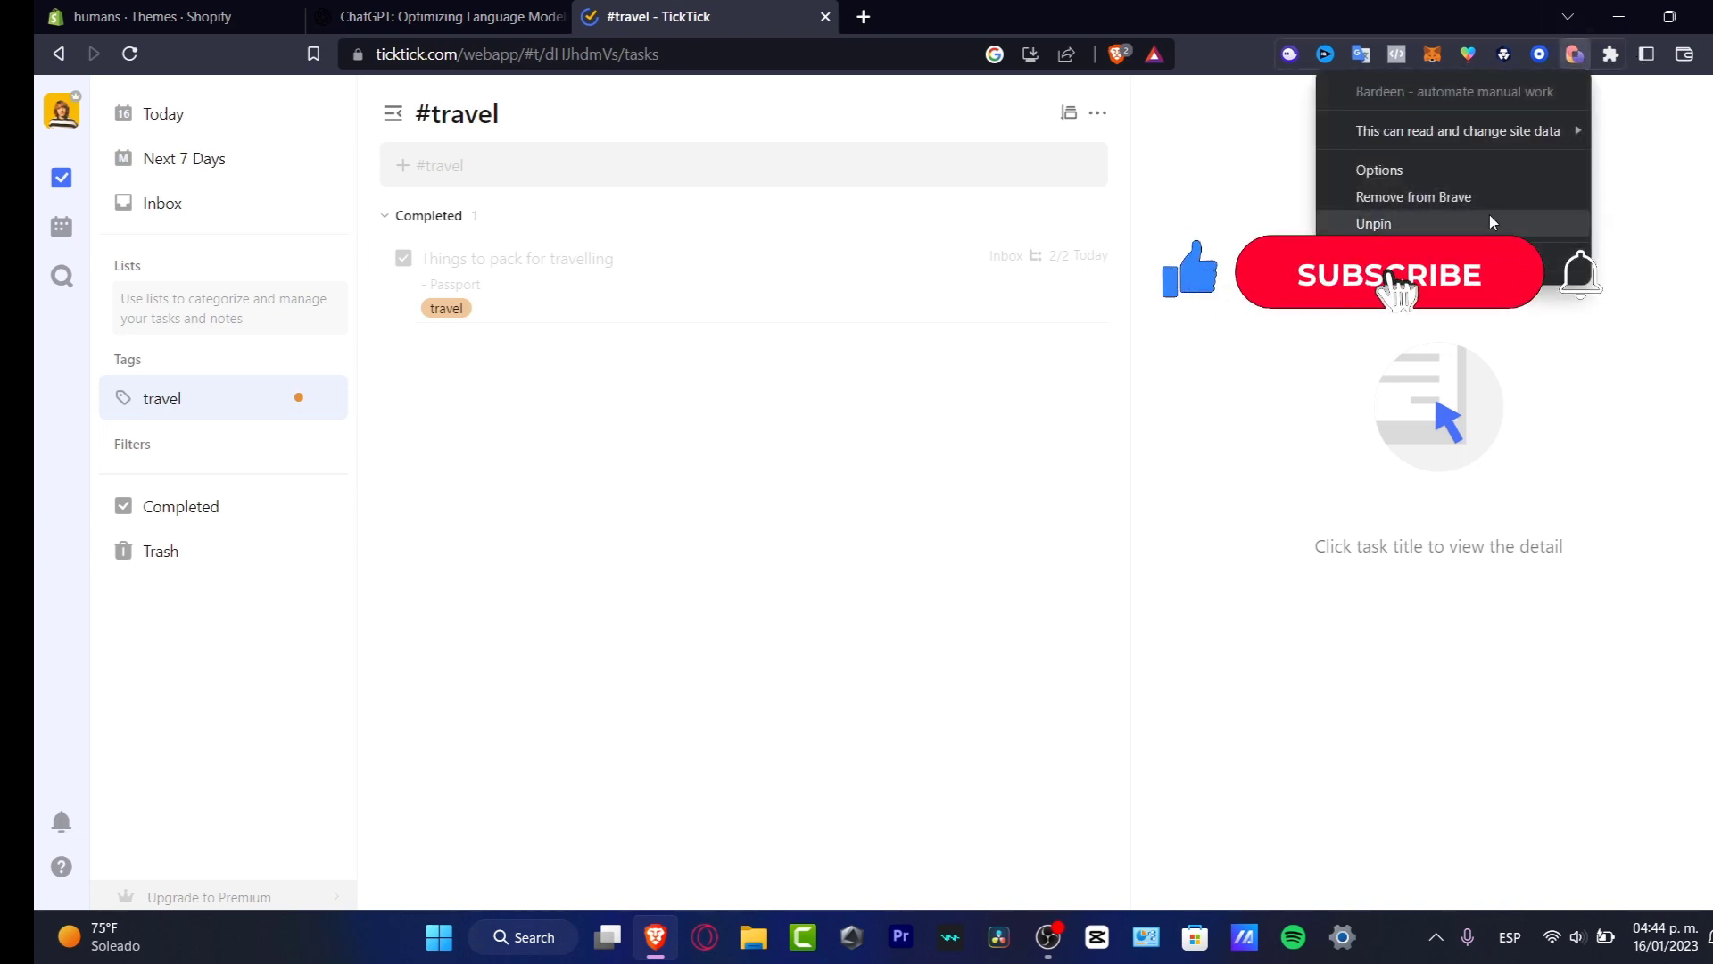
{"action": "left_click", "coordinate": [1472, 198]}
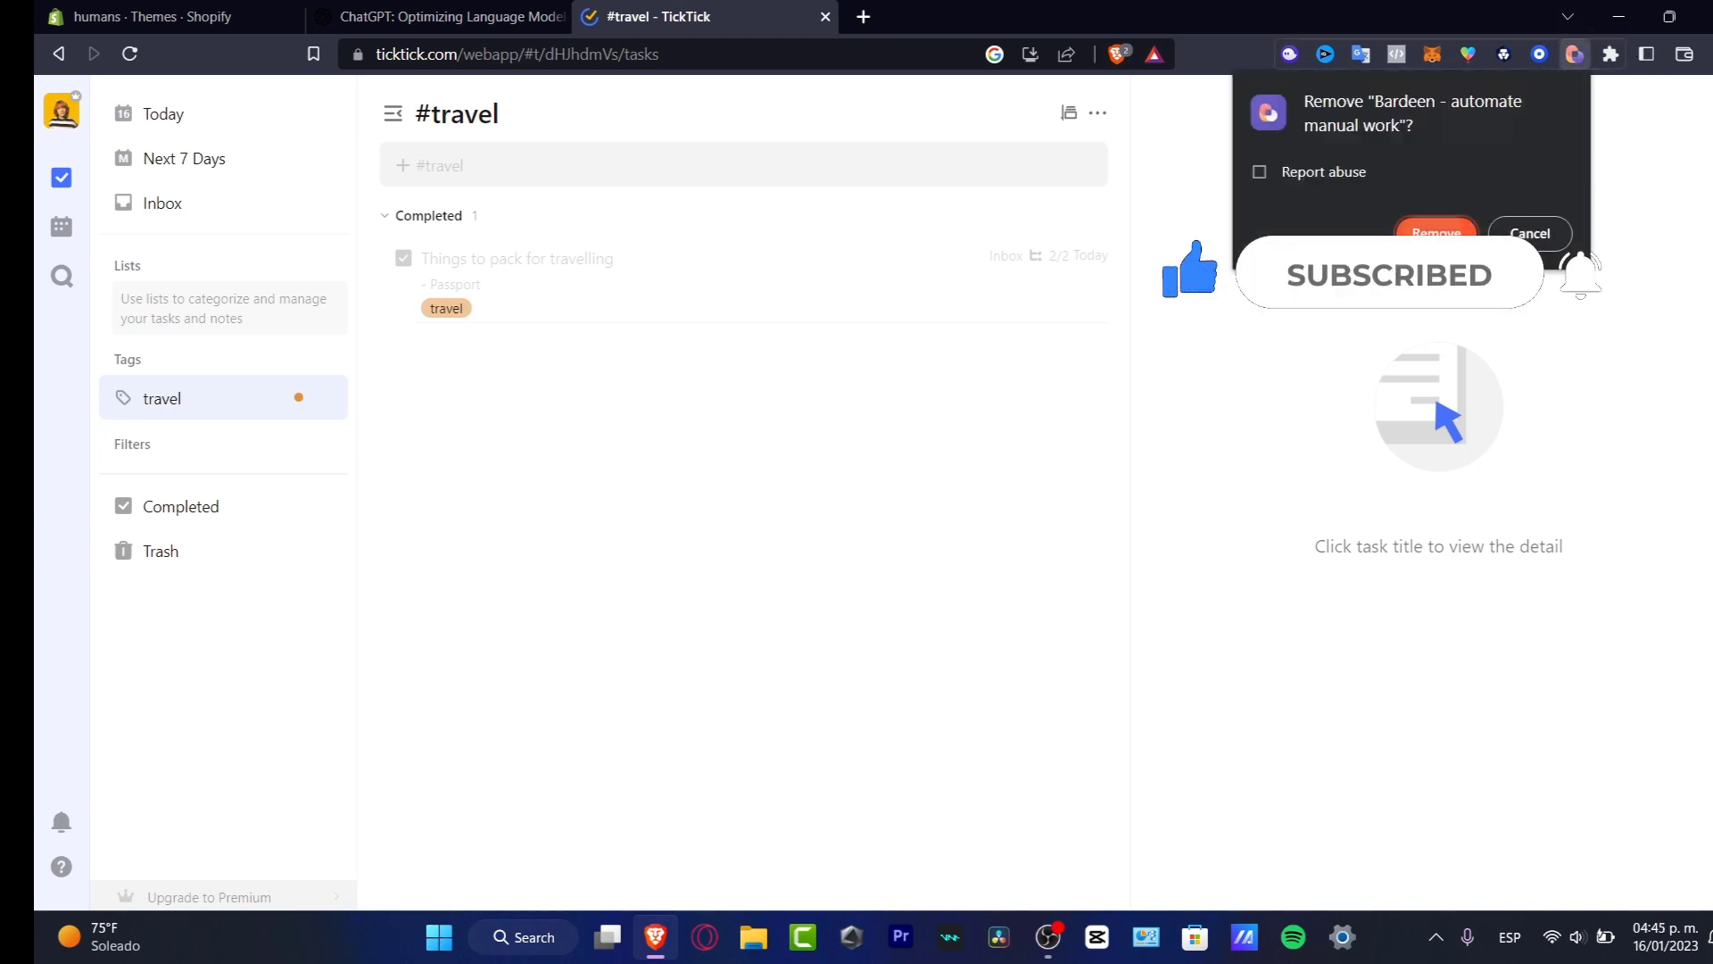
{"action": "left_click", "coordinate": [1436, 232]}
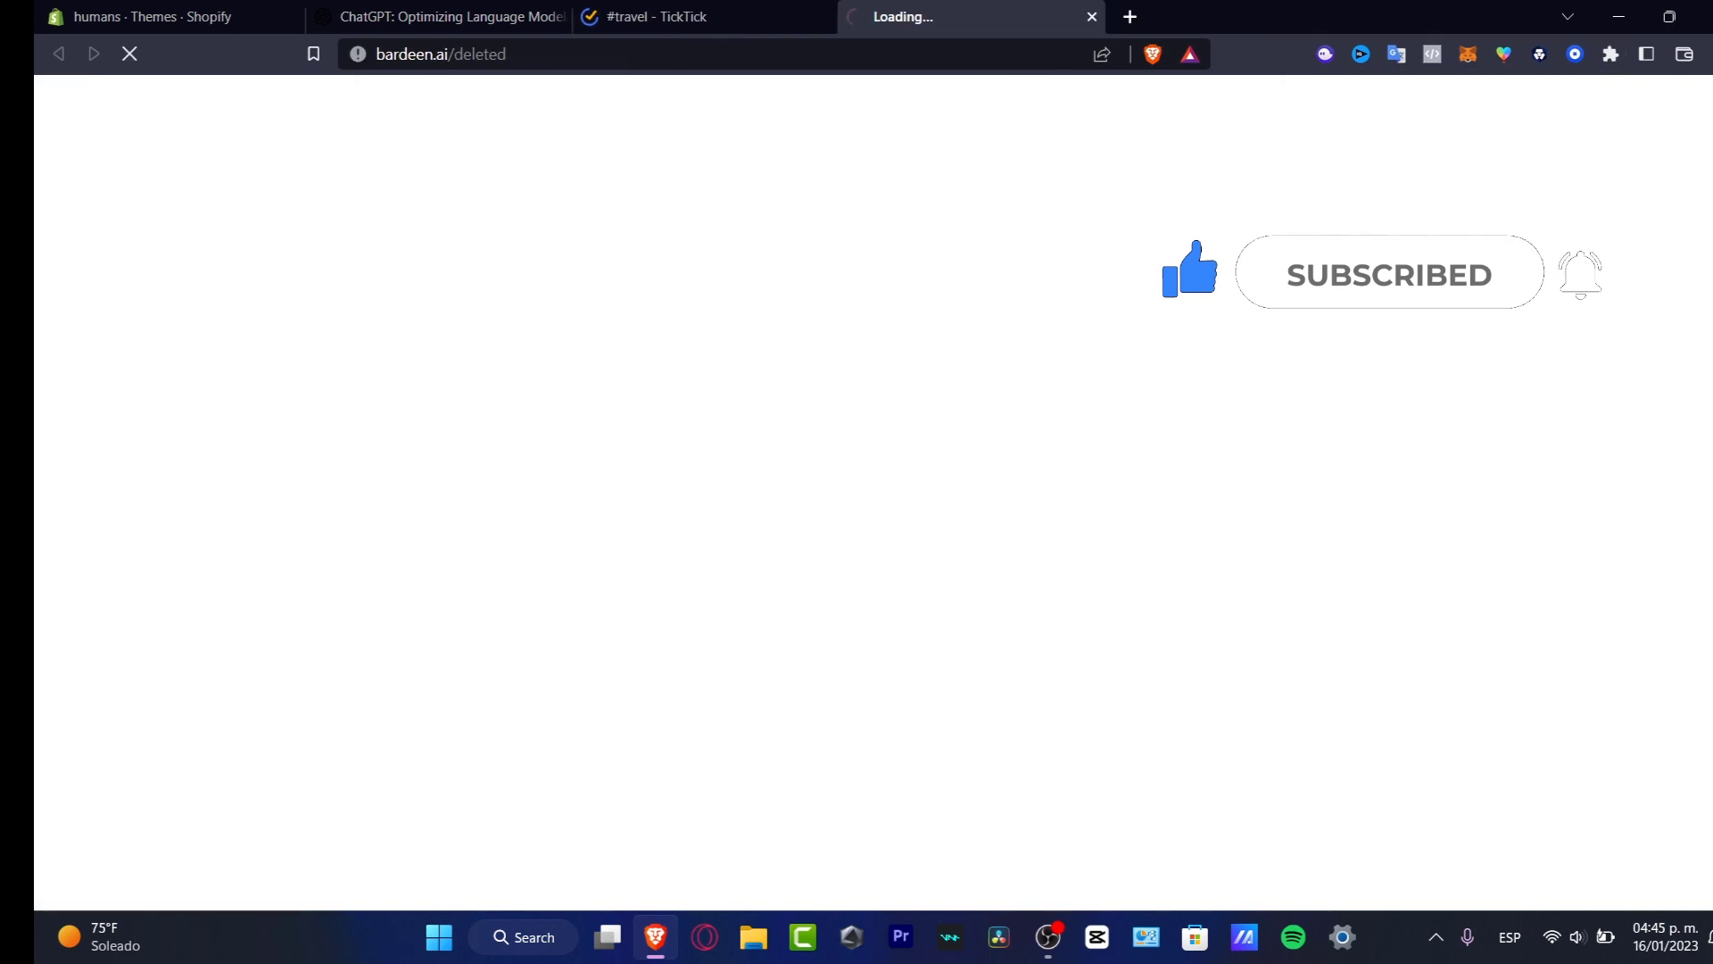
{"action": "left_click", "coordinate": [1092, 16]}
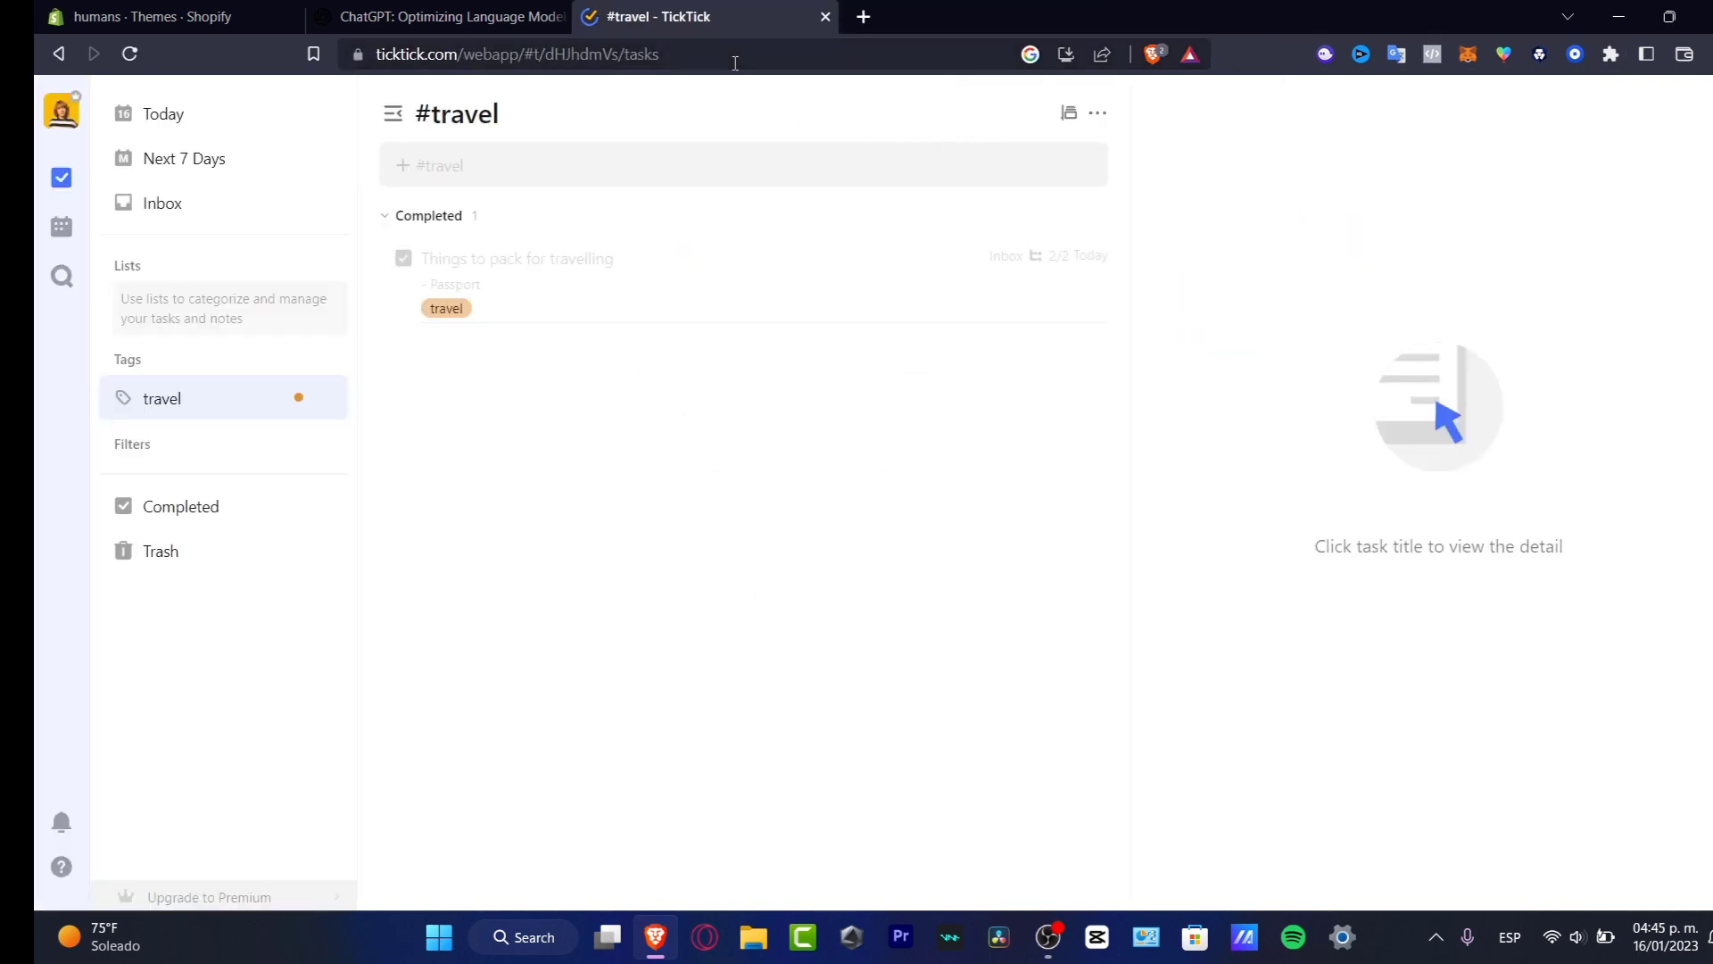